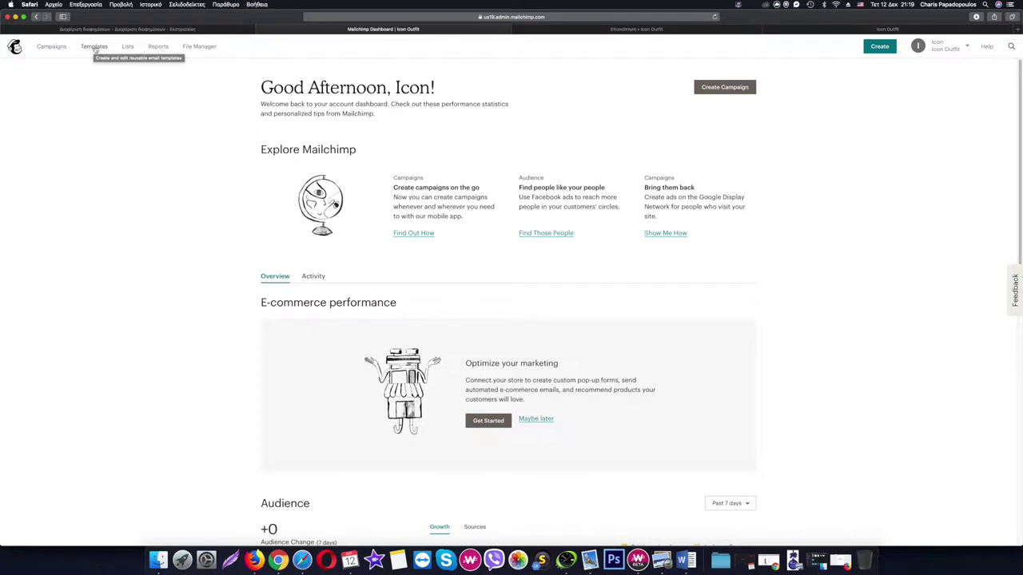
- Open the unsubscribed contacts of the Icon Outfit list from its stats overview
click(94, 47)
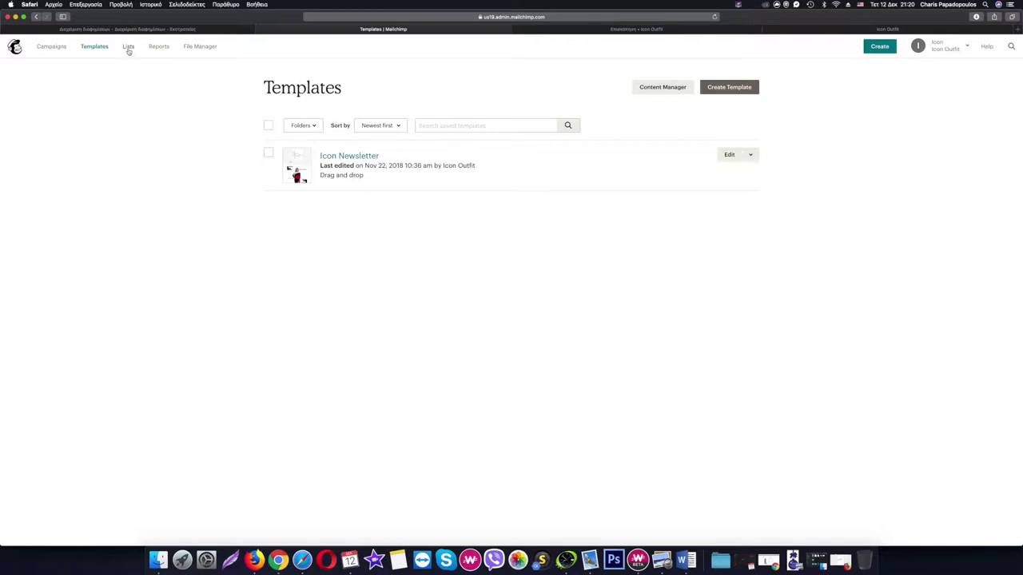
click(129, 48)
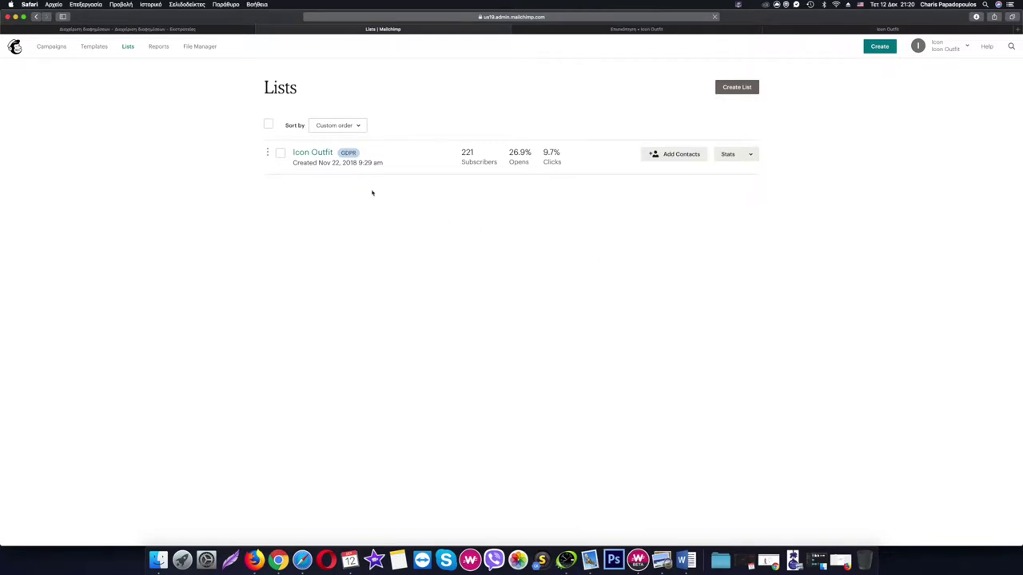
click(306, 152)
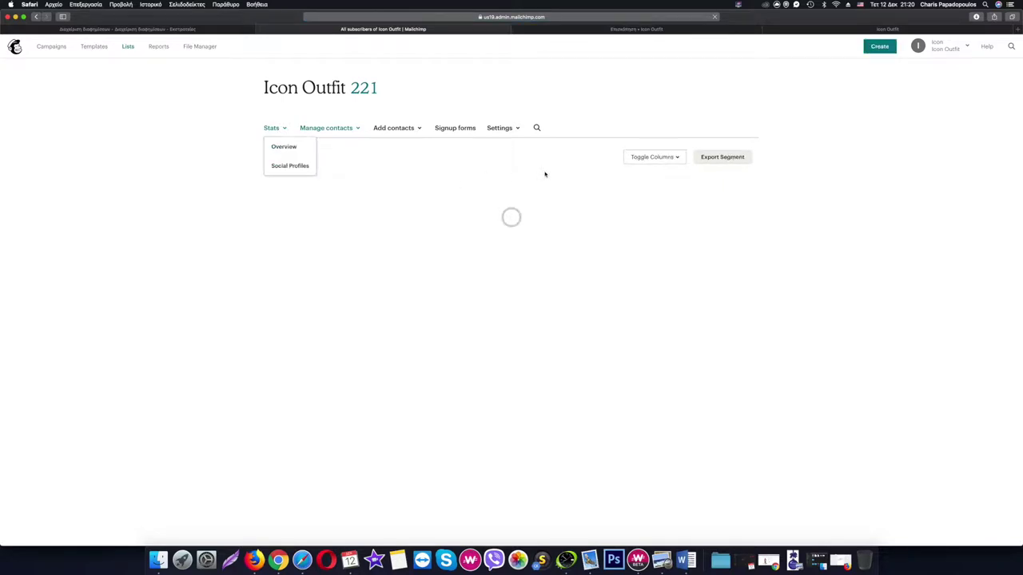
click(291, 148)
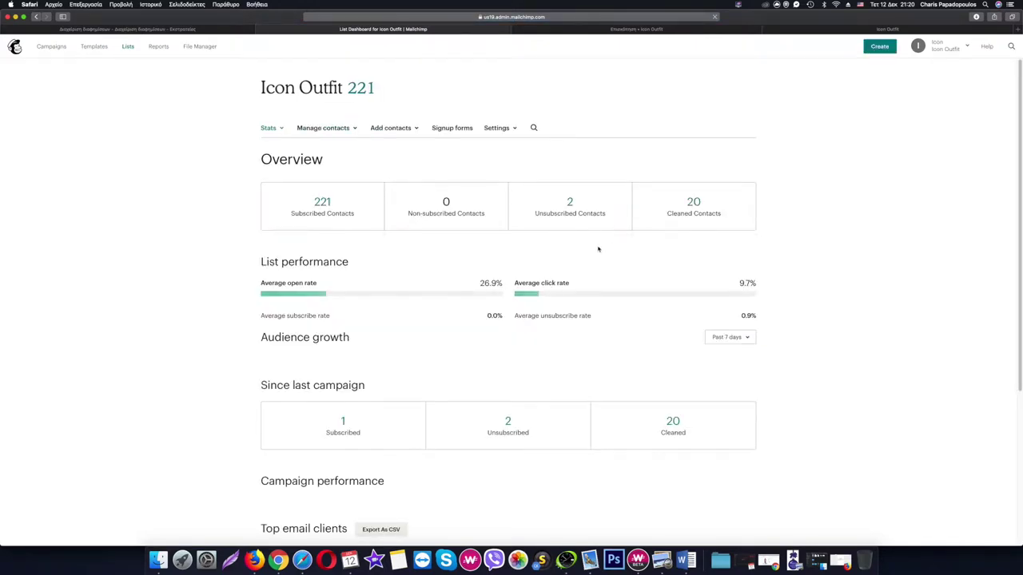
click(570, 202)
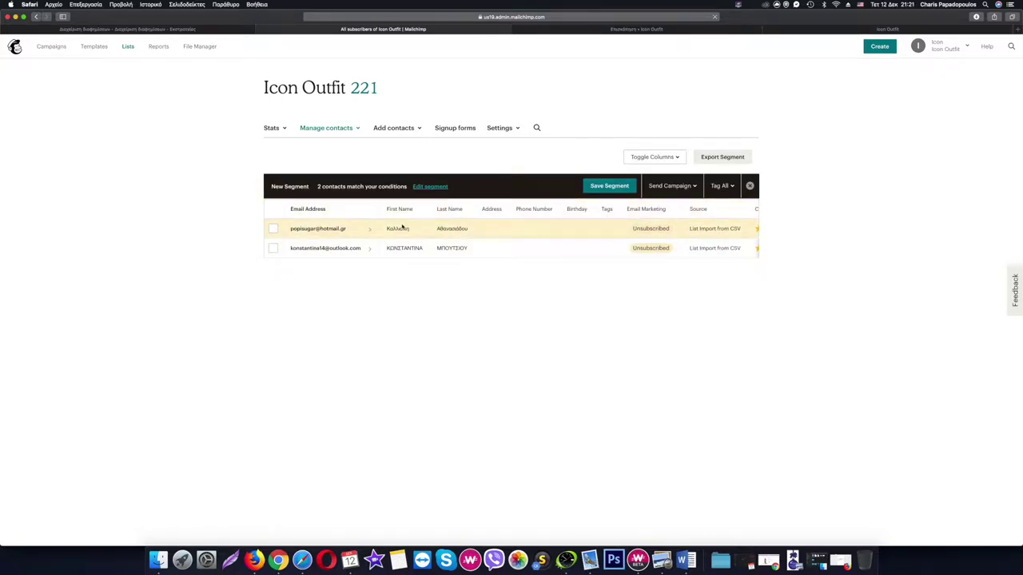
- Try to delete both unsubscribed contacts with the Delete and archive option, confirming with DELETE
click(273, 228)
click(274, 247)
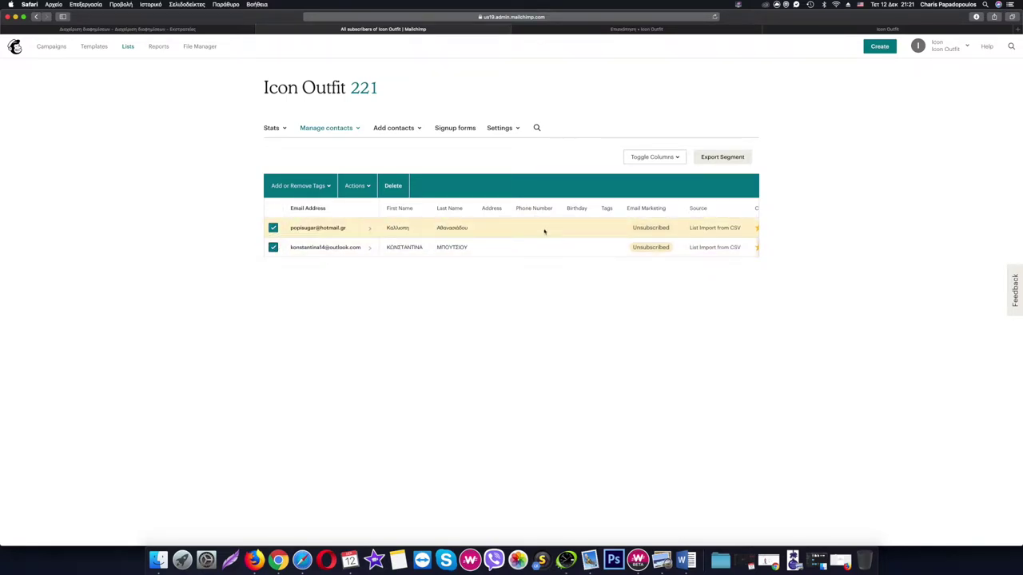
click(393, 186)
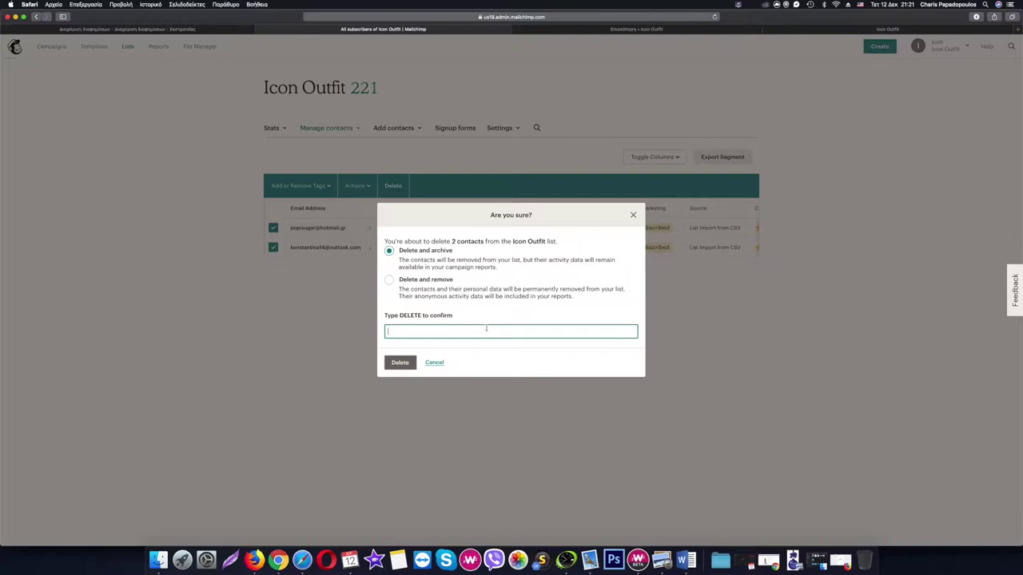
text(ELETE)
click(401, 363)
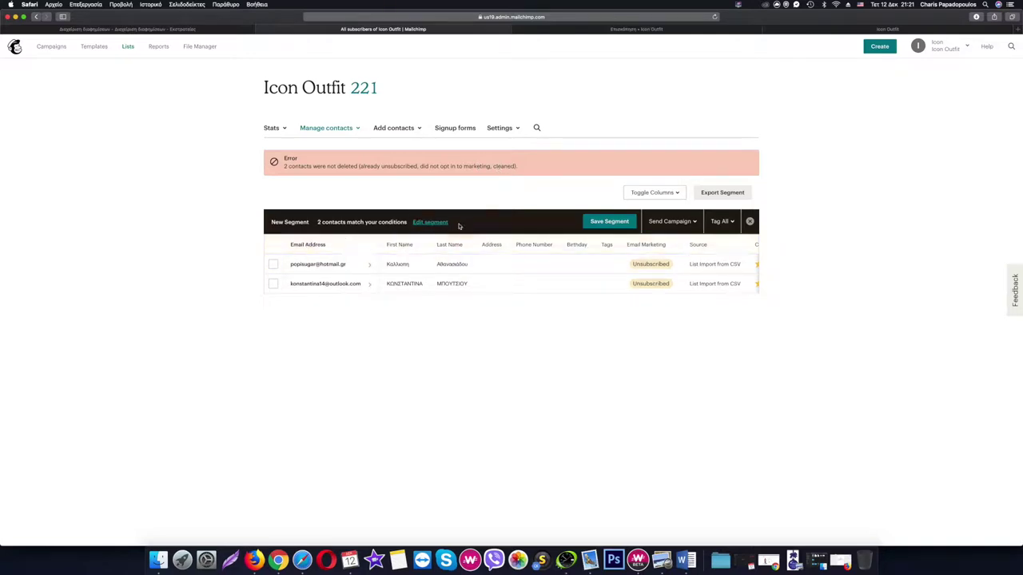
- Permanently delete both unsubscribed contacts with the Delete and remove option, confirming with DELETE
click(272, 263)
click(273, 283)
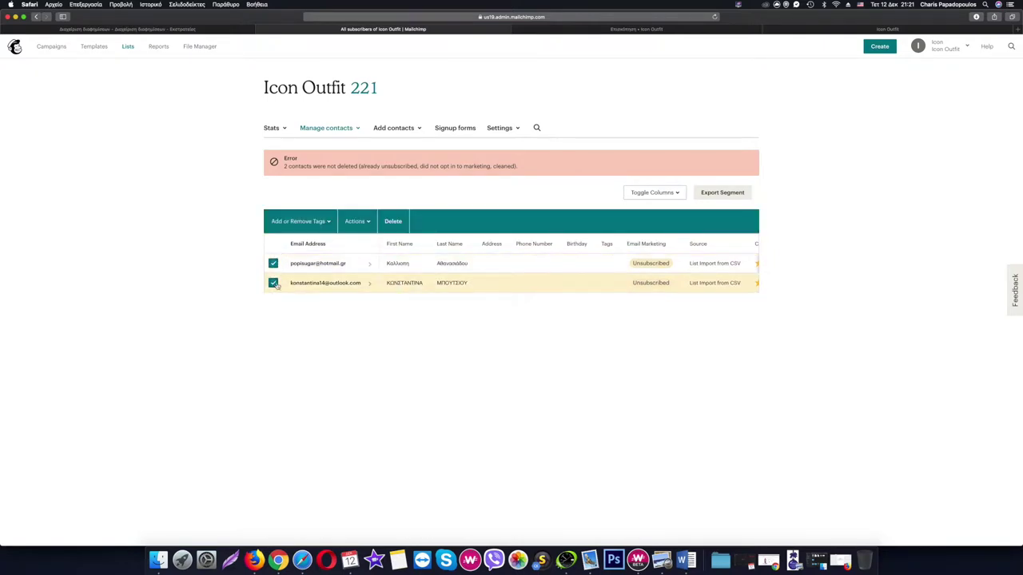
click(395, 186)
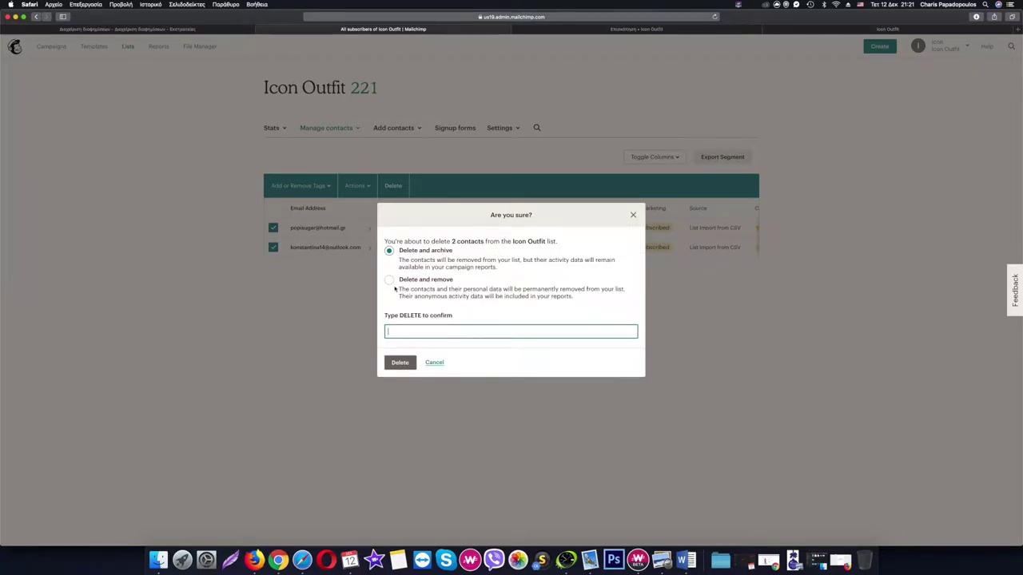
click(401, 281)
click(457, 334)
text(DELETE)
click(399, 362)
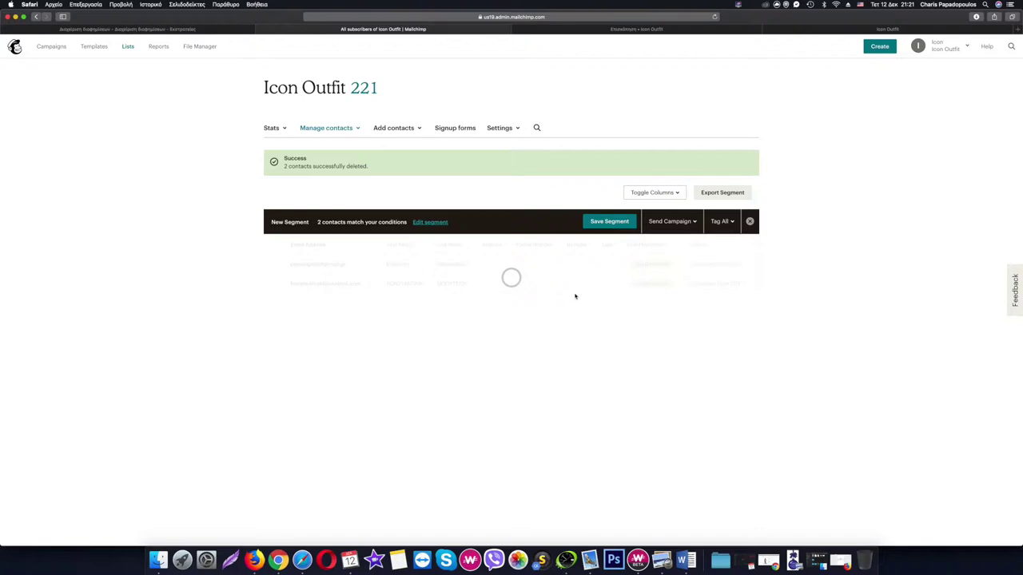
- Open the cleaned contacts of the Icon Outfit list from its stats overview
click(272, 128)
click(276, 145)
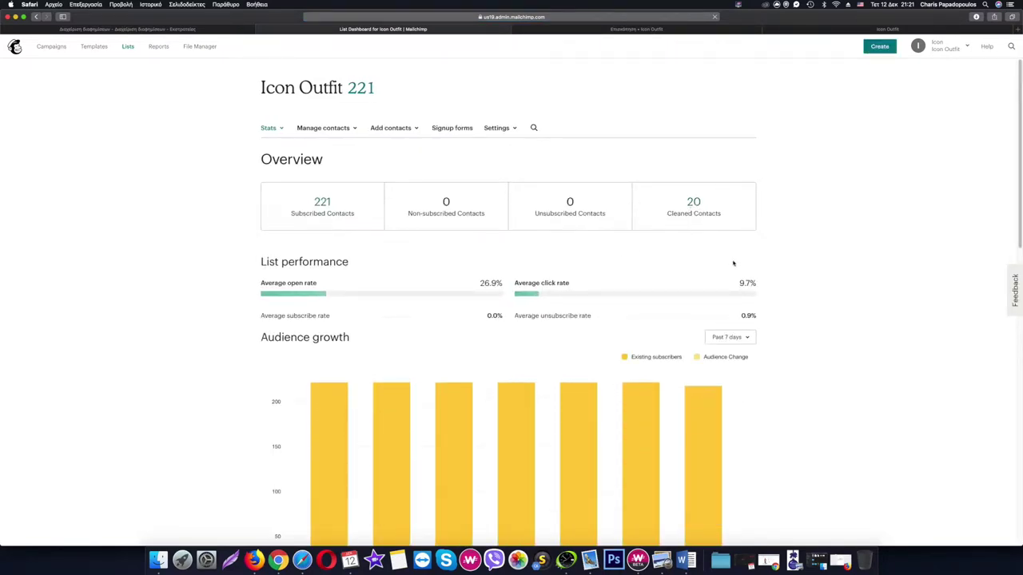
click(694, 202)
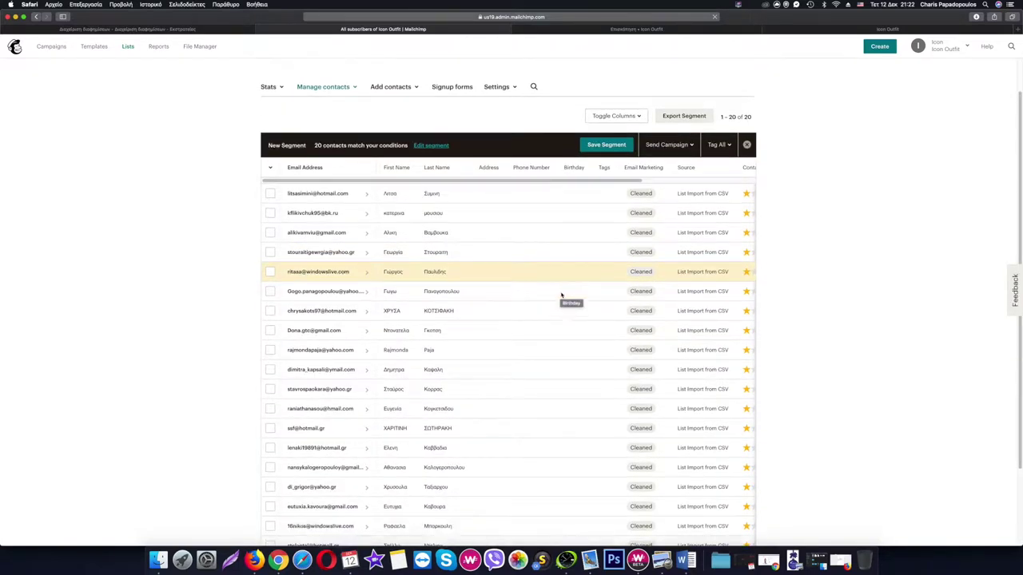
- Check the first cleaned contact's activity history for the Black Friday 1 email and return to the segment
click(330, 237)
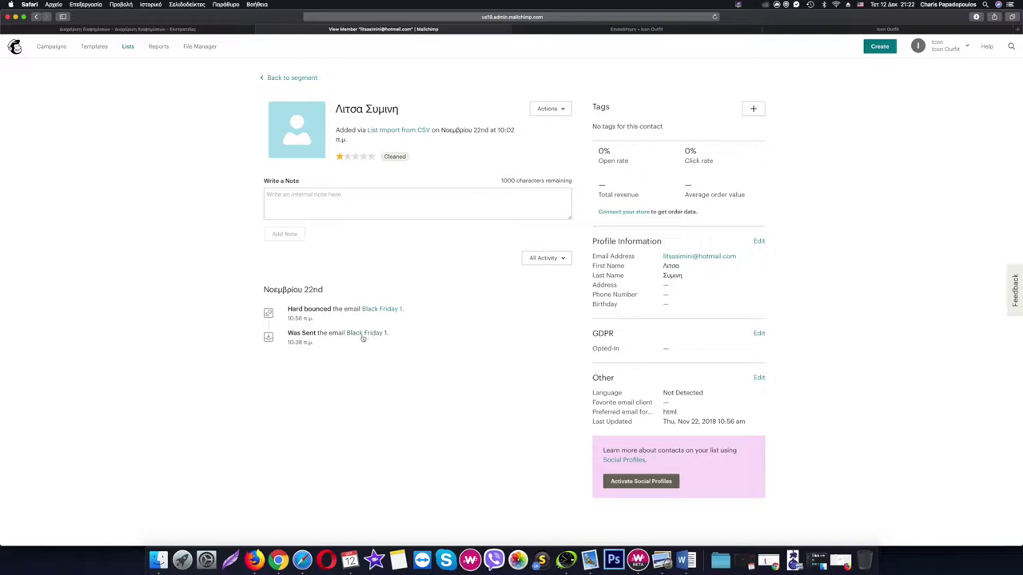
drag(290, 309, 333, 310)
click(301, 76)
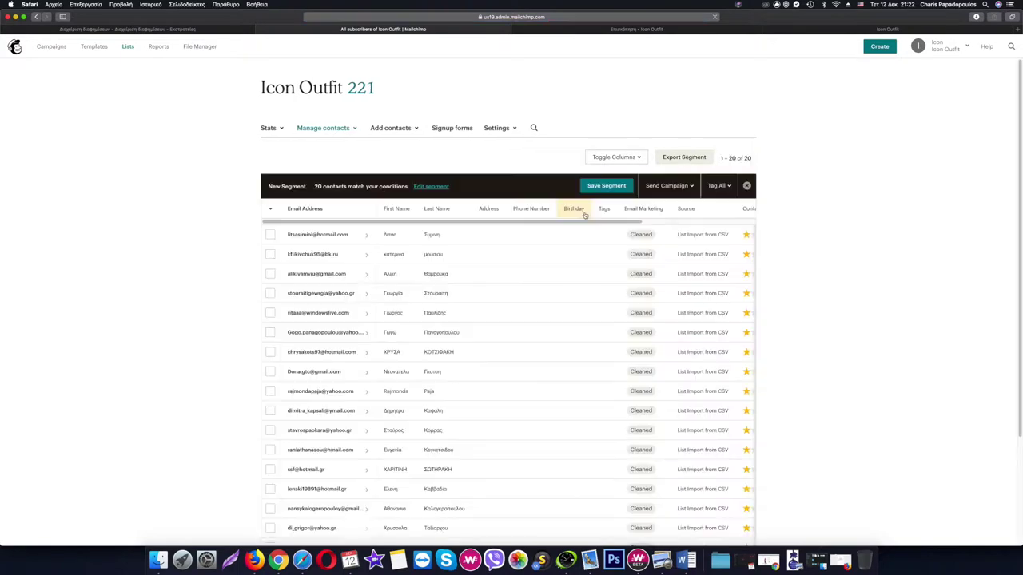
- Permanently delete all visible cleaned contacts with the Delete and remove option, confirming with DELETE
click(270, 210)
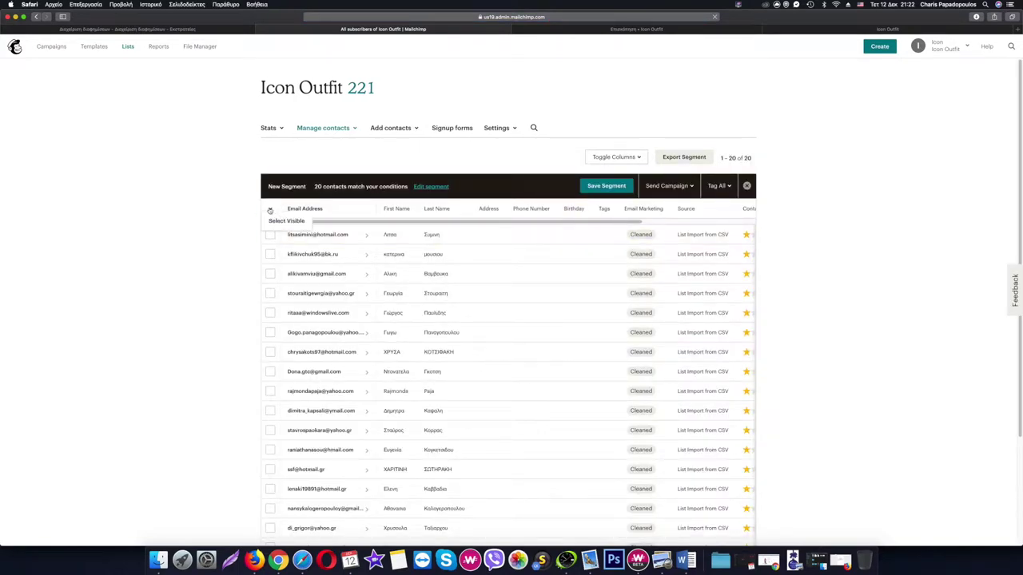
click(286, 221)
click(388, 188)
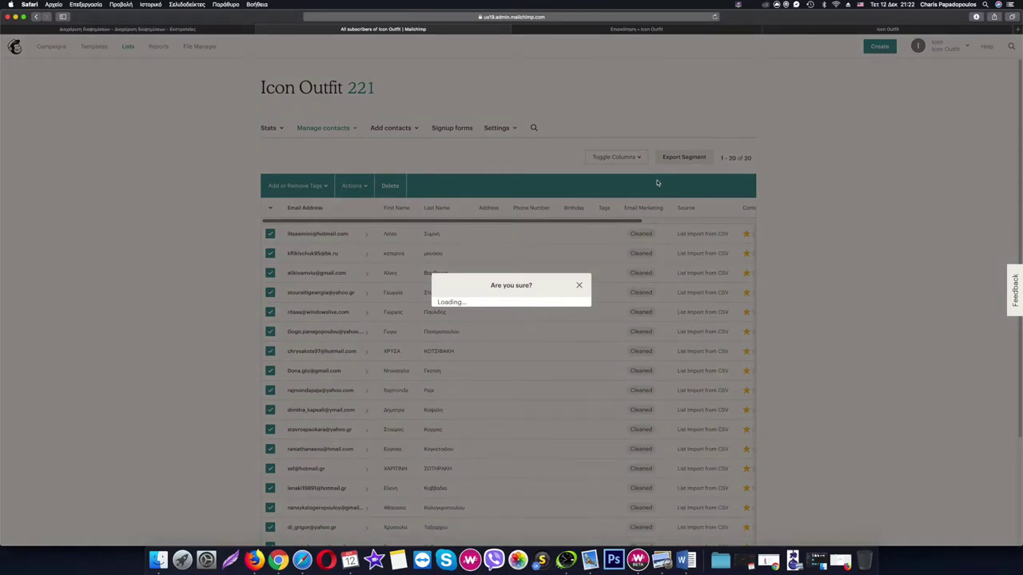
text(DELETE)
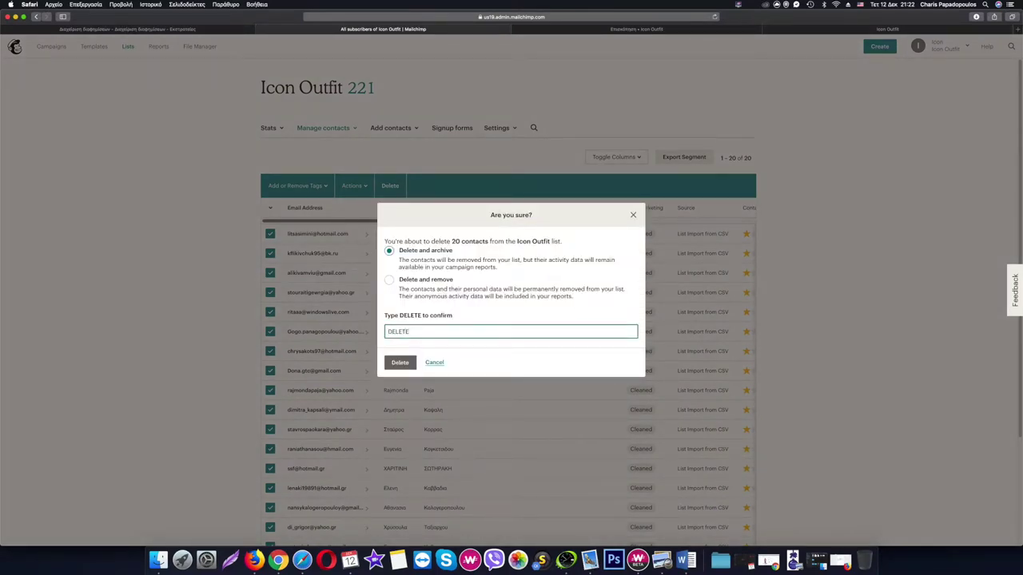
click(389, 279)
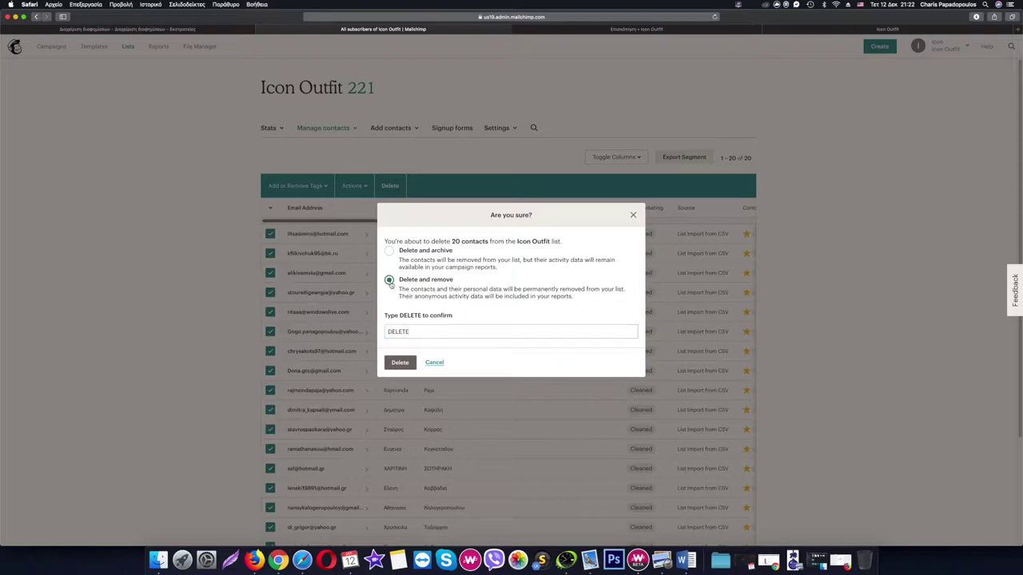
click(400, 362)
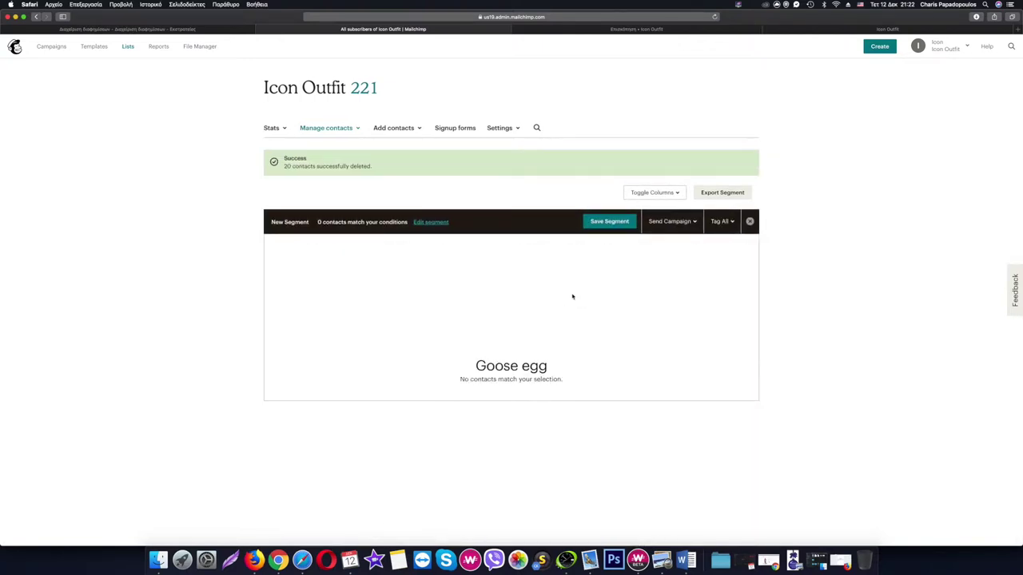
- Review the Icon Outfit list's stats overview, including its contact totals, list performance and audience growth
click(282, 130)
click(278, 144)
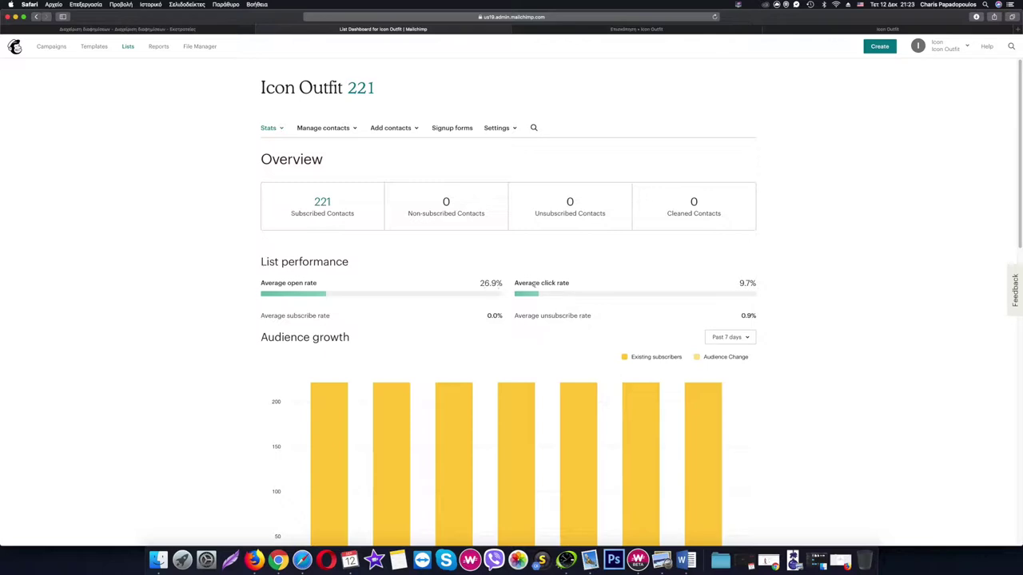
scroll(499, 299, down, 10)
scroll(502, 300, up, 10)
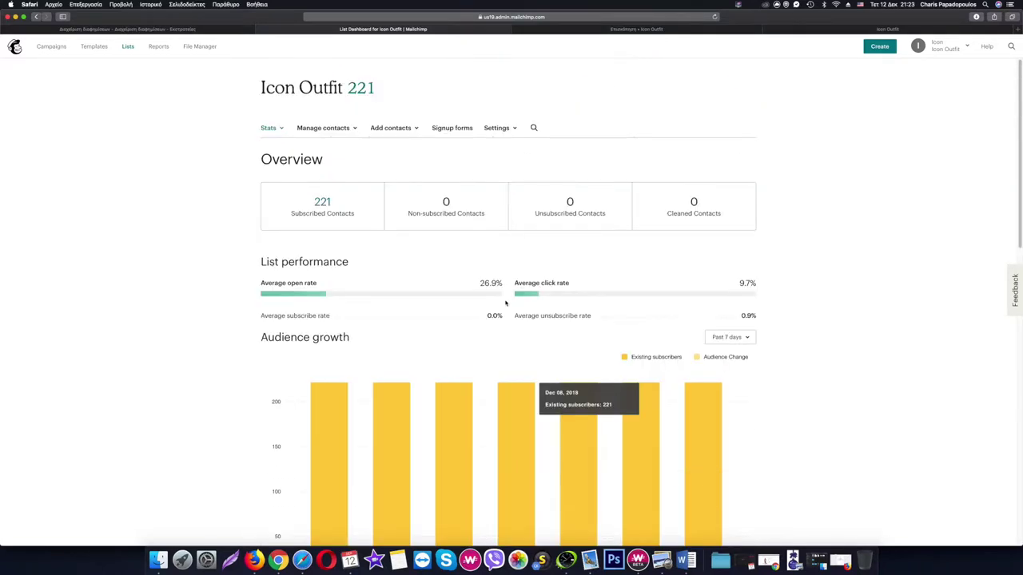
- Open the list's contacts view and clear the segment filter to show all subscribers
click(338, 129)
click(326, 147)
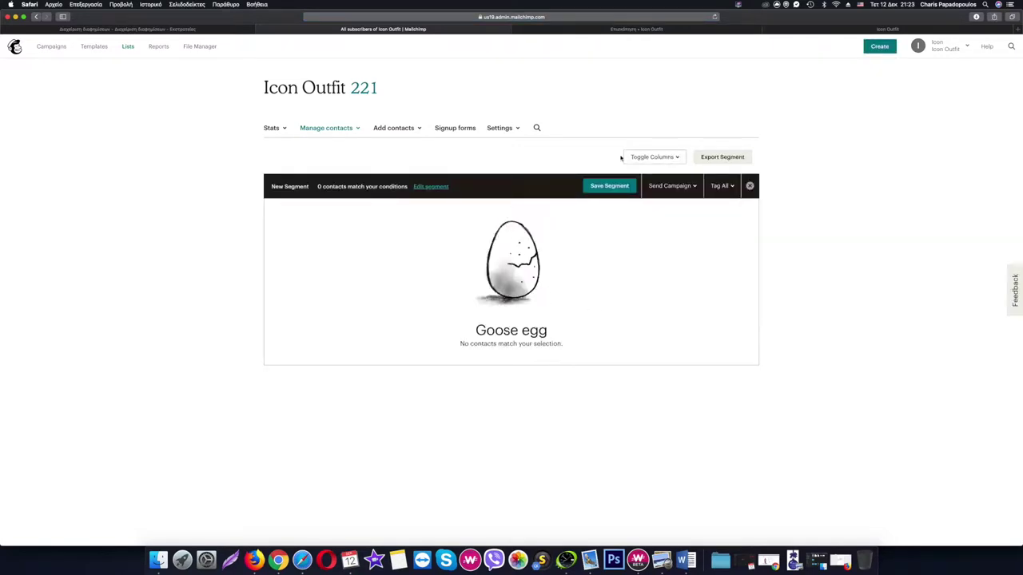
click(353, 129)
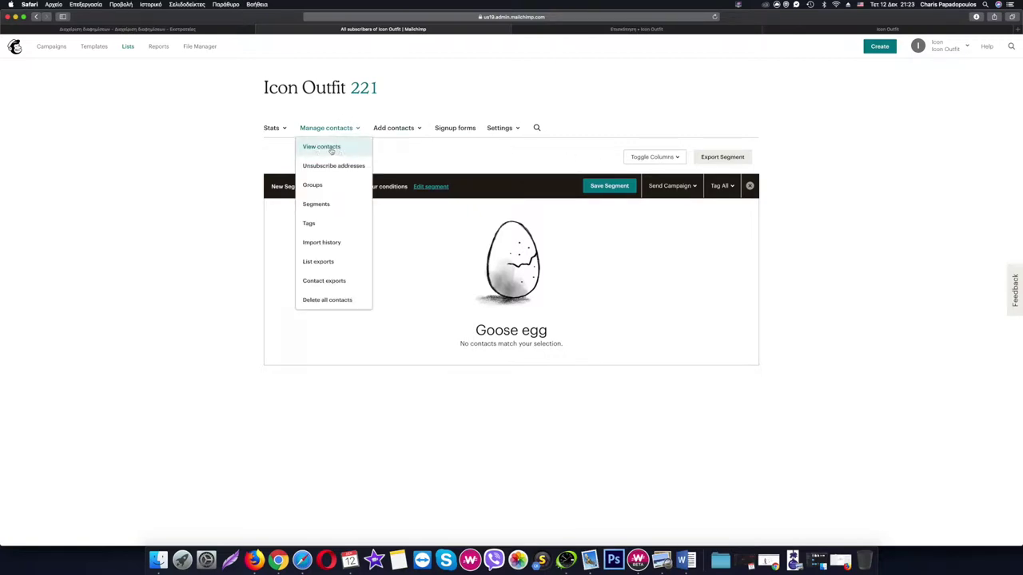
click(337, 151)
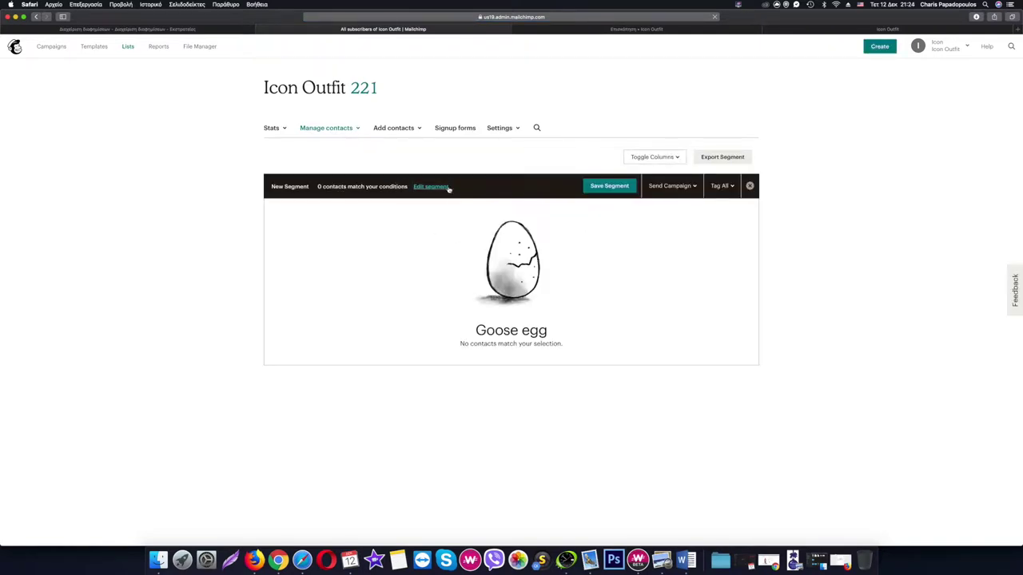
click(749, 185)
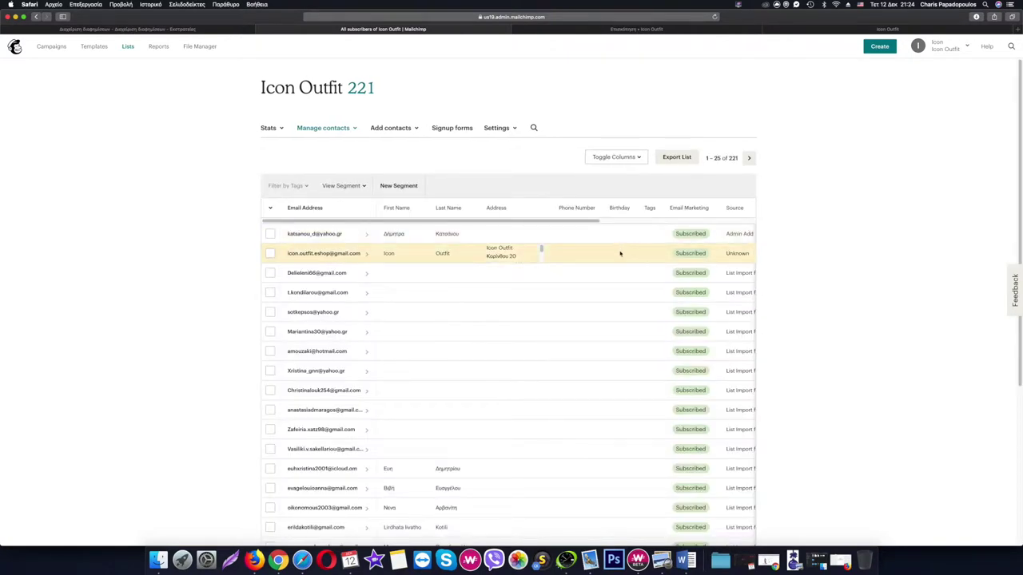
- Examine the subscribers' contact ratings, check the activity history of the one-star contact imported from CSV, and return to the list
scroll(369, 411, down, 5)
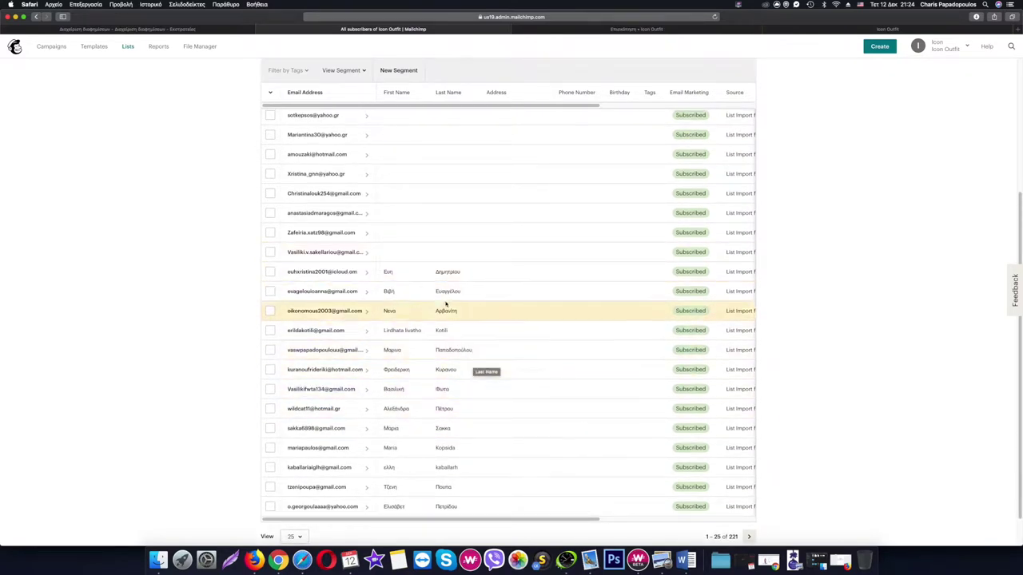
scroll(519, 383, up, 5)
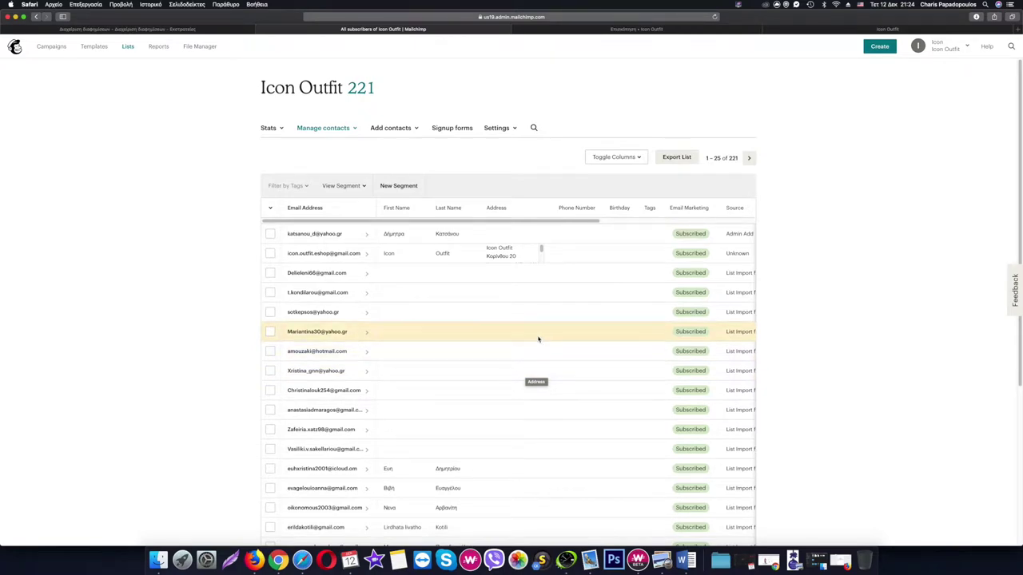
scroll(620, 328, down, 6)
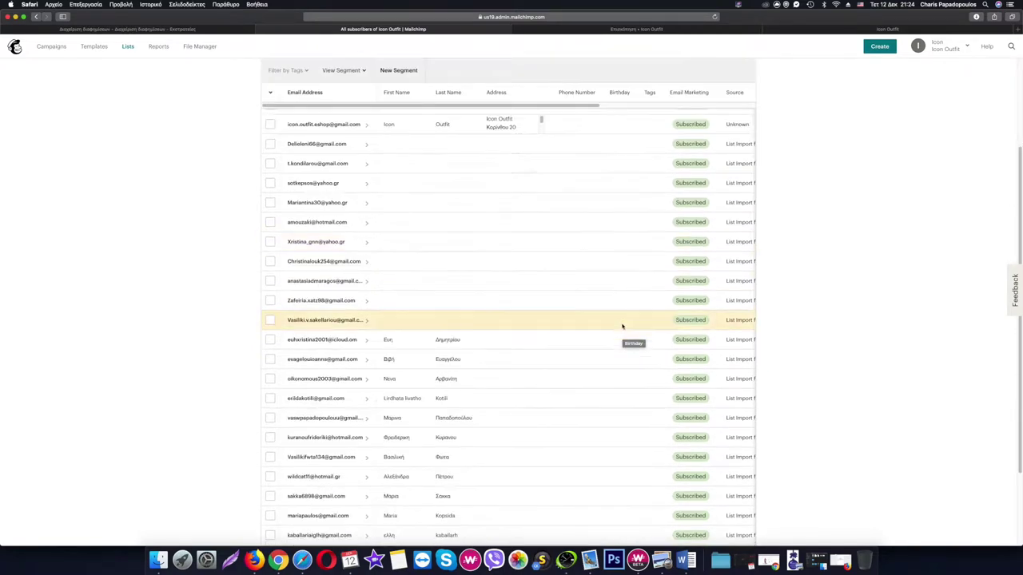
drag(589, 482, 719, 473)
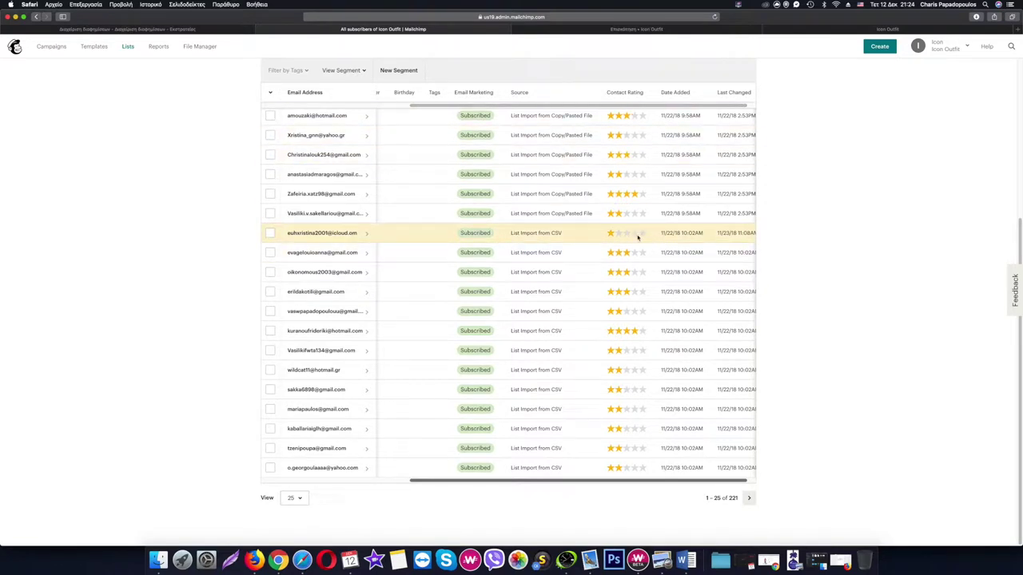
click(345, 232)
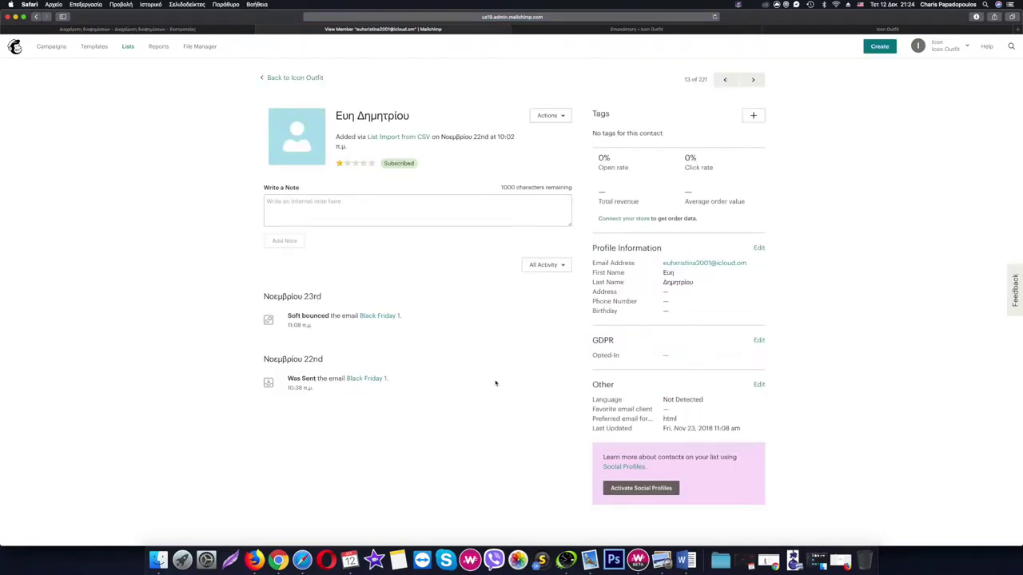
drag(288, 316, 329, 317)
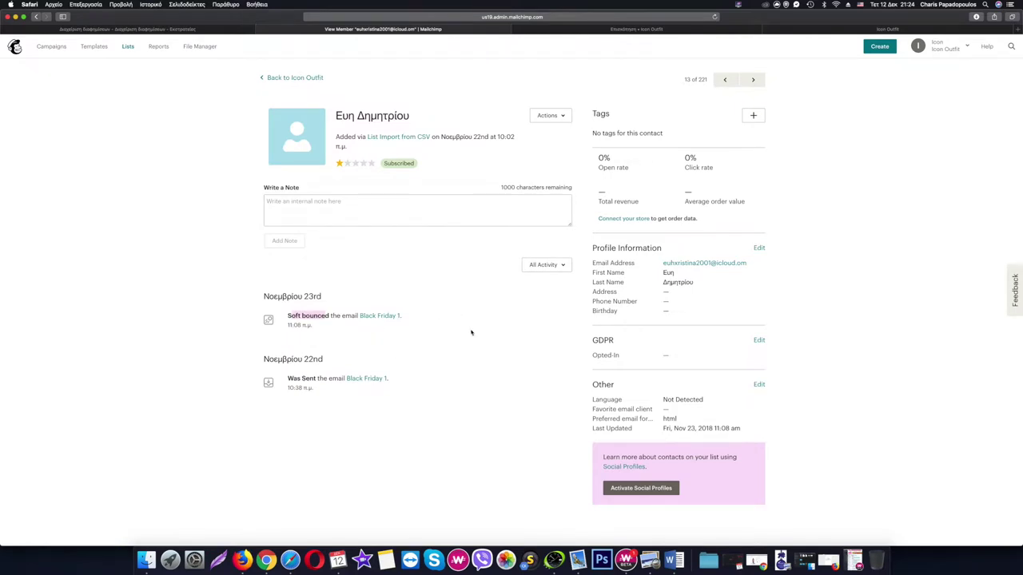
click(296, 77)
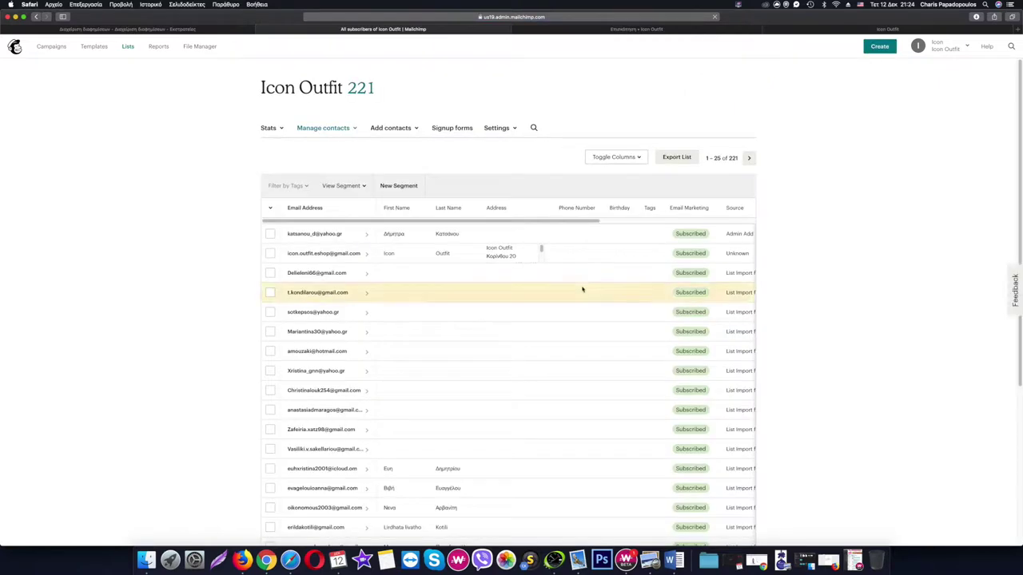
scroll(602, 331, down, 5)
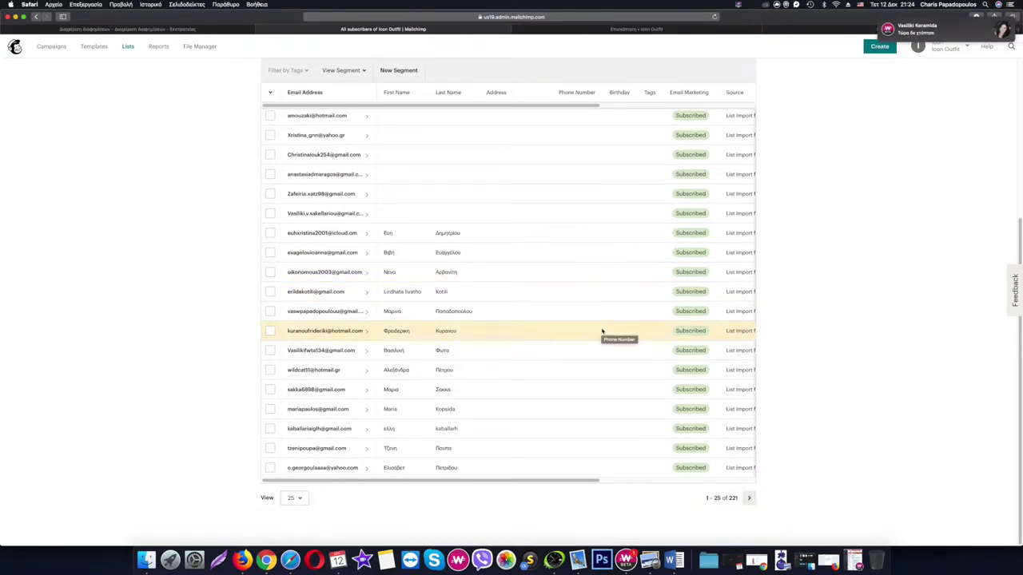
scroll(606, 333, up, 5)
click(404, 128)
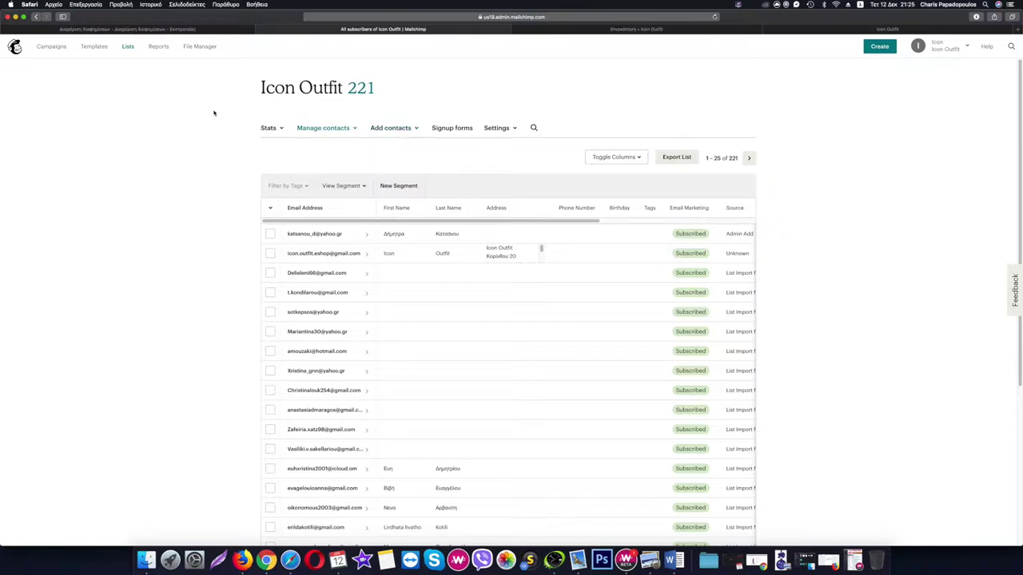
- Open the sent email of the Black Friday 1 campaign from the campaigns page and review its content through to the footer
click(45, 46)
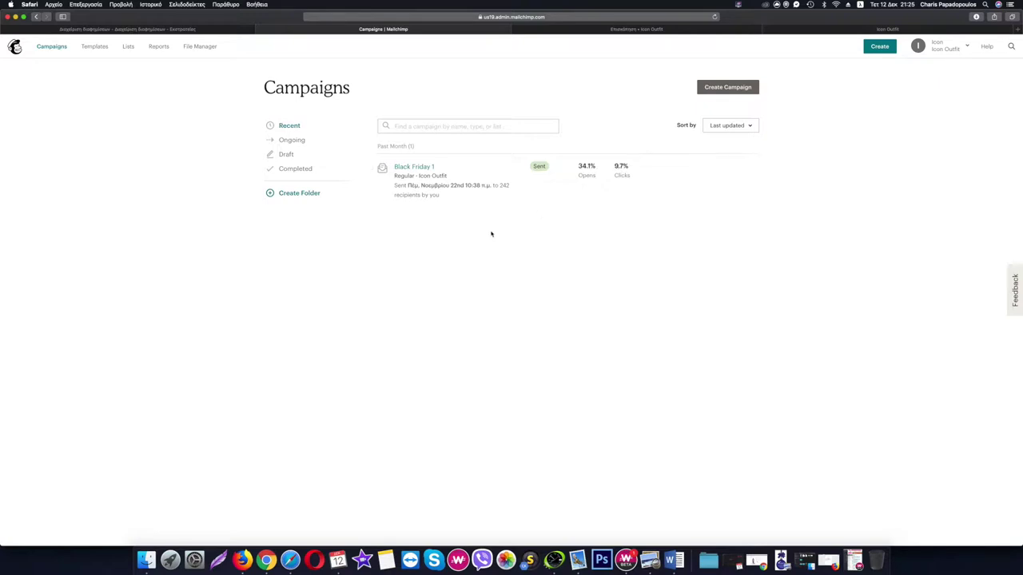
mouse_move(637, 190)
mouse_move(487, 170)
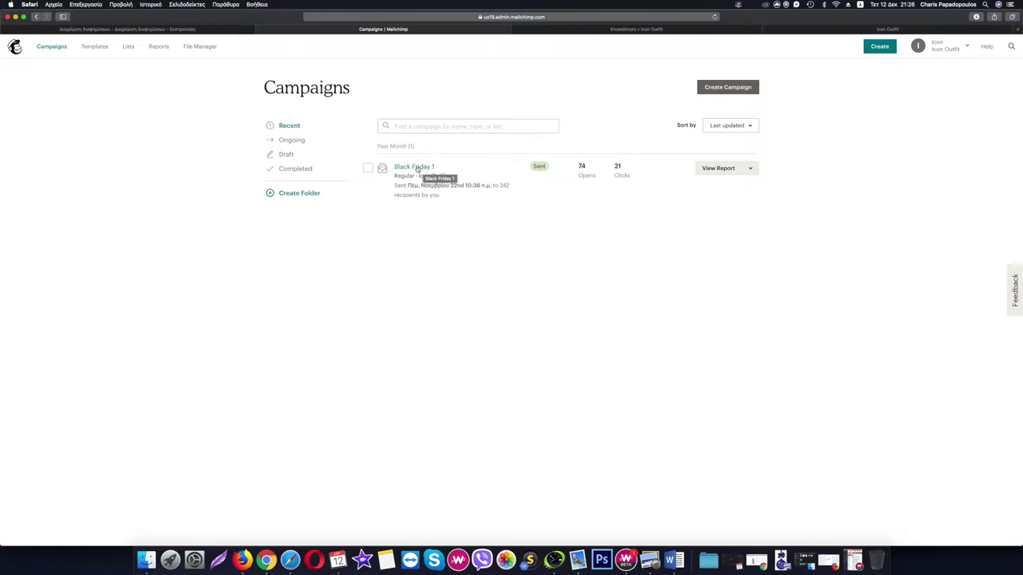
click(750, 168)
click(722, 187)
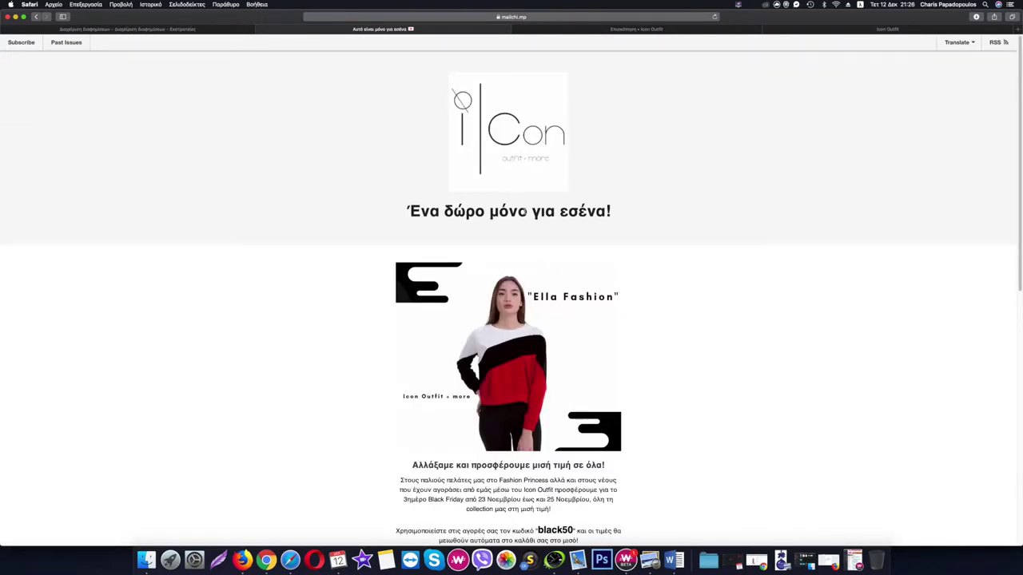
scroll(546, 249, down, 5)
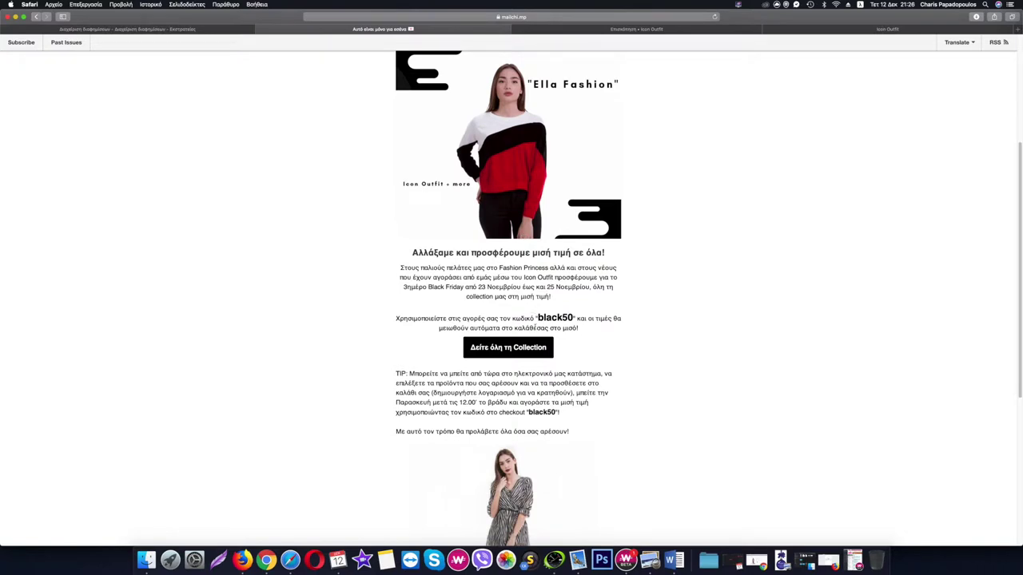
scroll(557, 314, down, 5)
scroll(559, 312, up, 10)
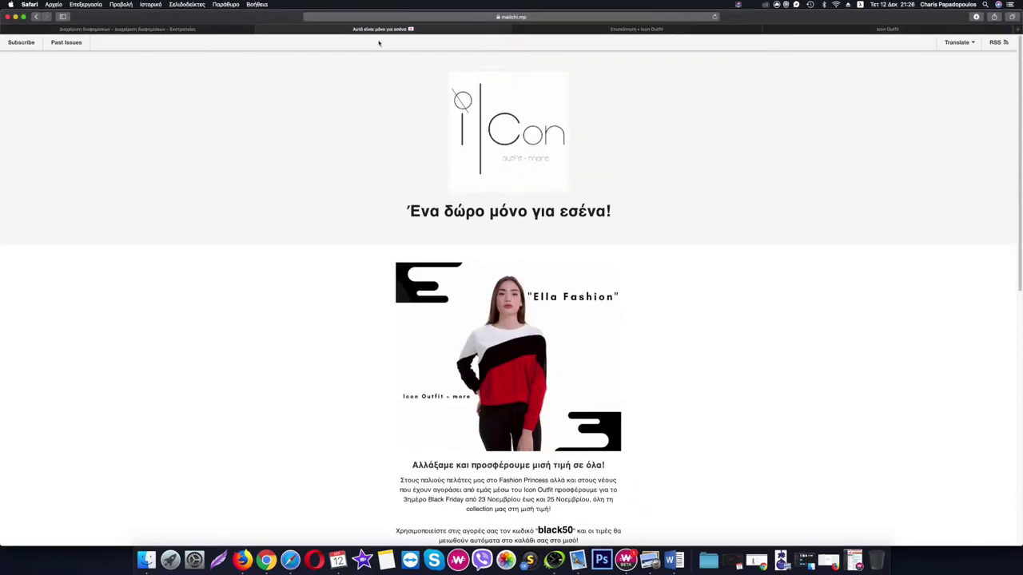
scroll(490, 228, down, 10)
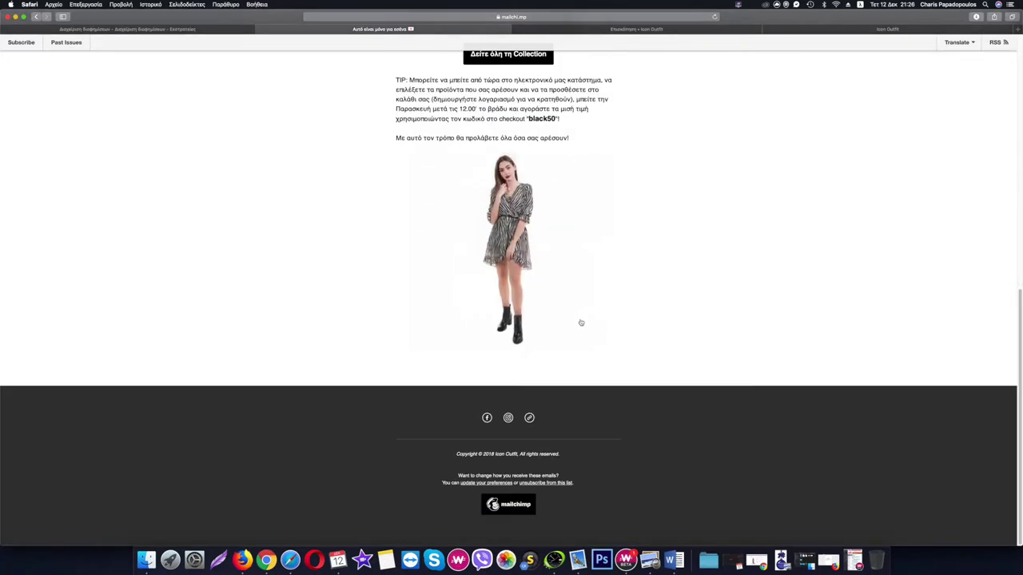
- Check the Facebook and Instagram links in the email's footer, returning to the email between them and viewing the Instagram profile
click(487, 418)
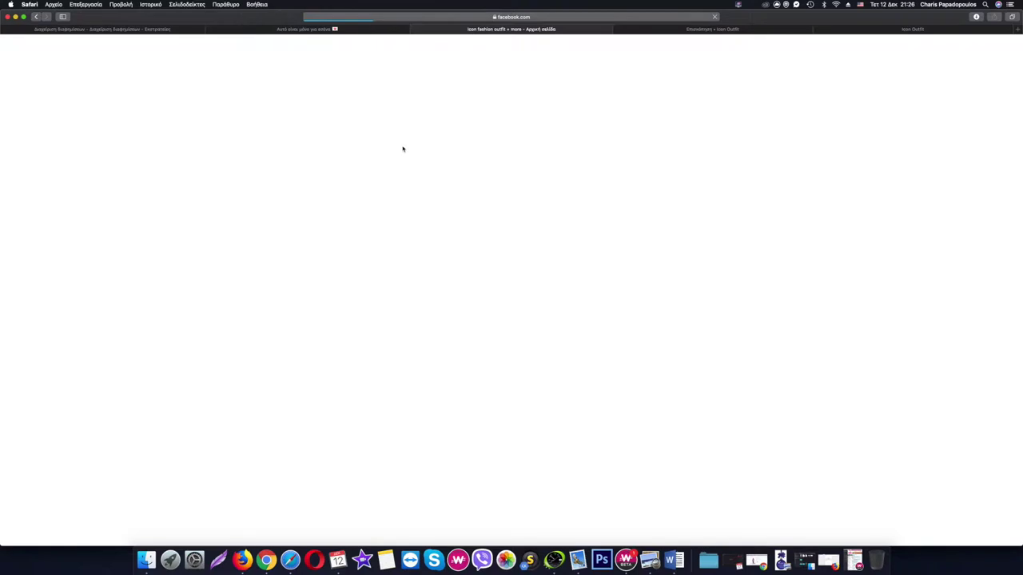
click(350, 29)
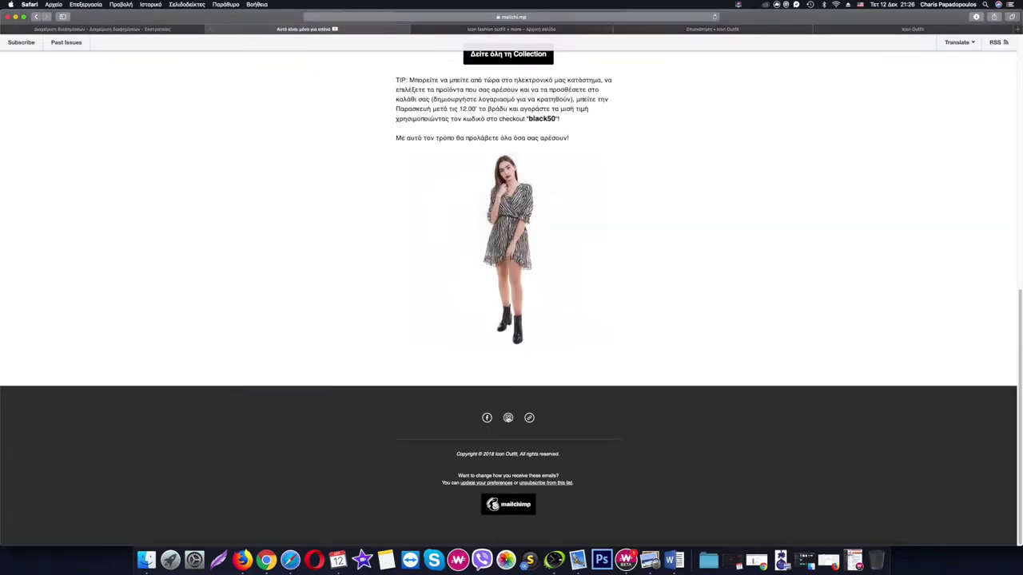
click(507, 418)
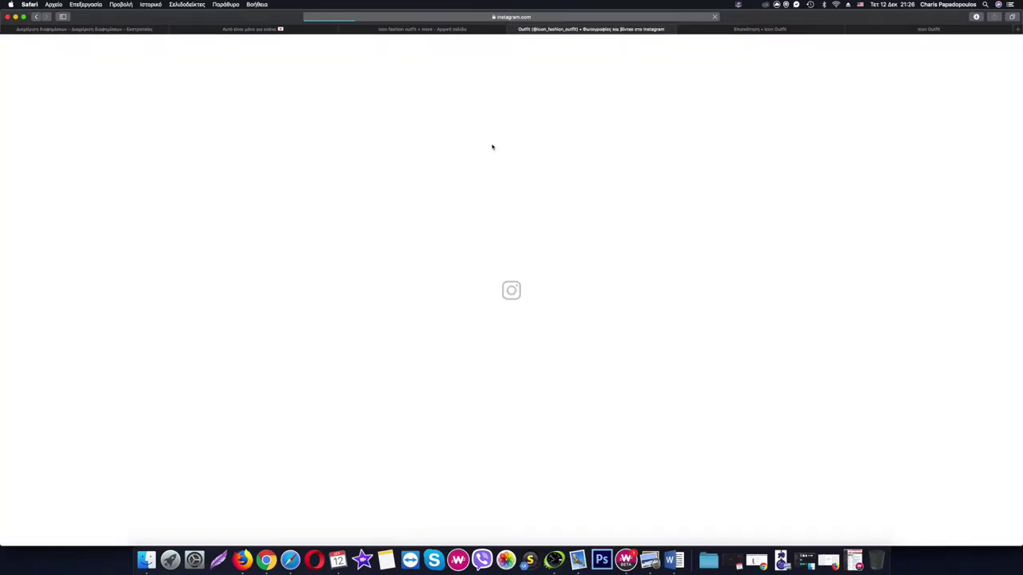
click(261, 30)
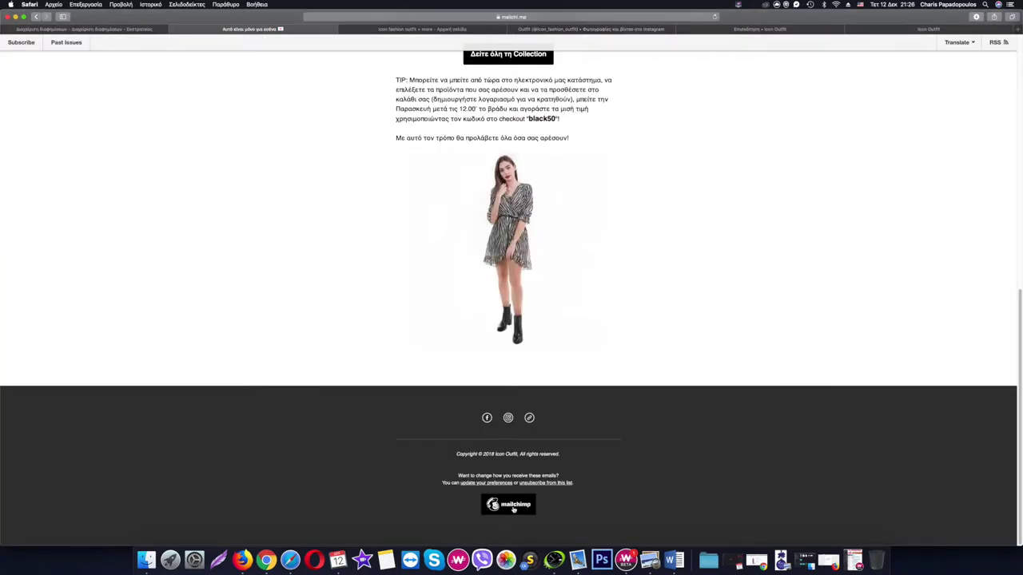
click(582, 30)
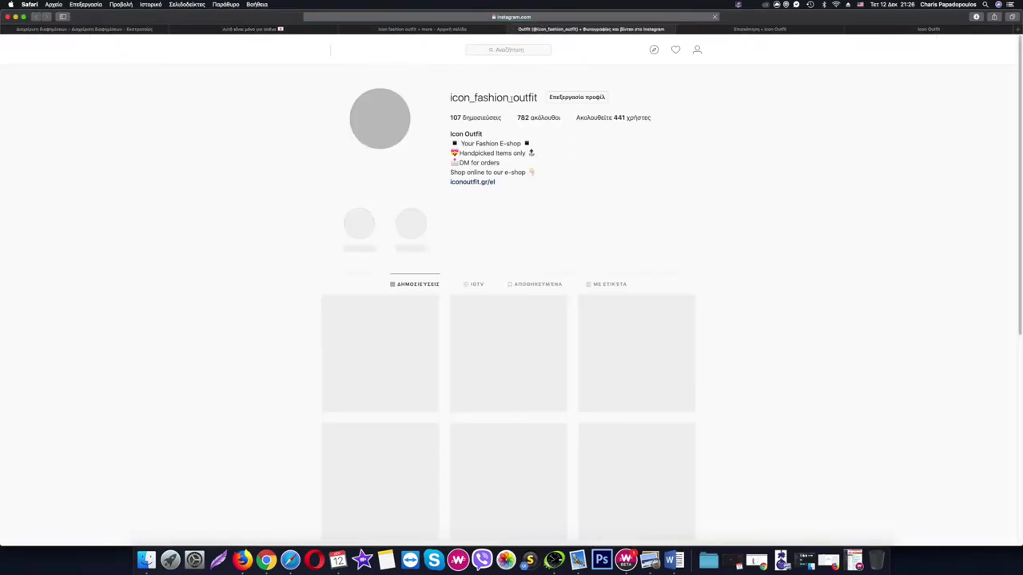
- Close the Instagram, Facebook and campaign email tabs and switch to the Icon Outfit shop's storefront tab
click(513, 30)
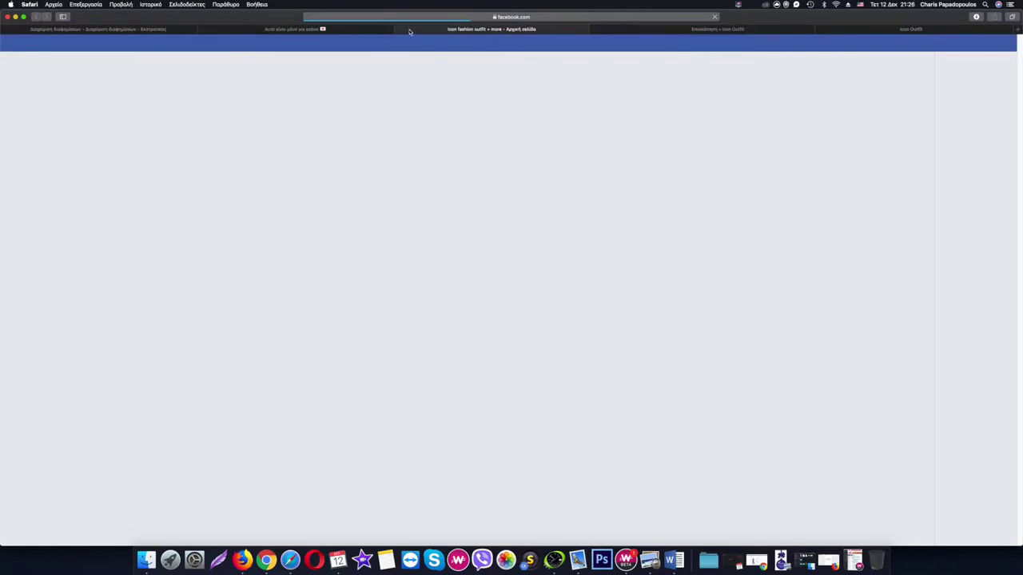
click(415, 30)
click(214, 29)
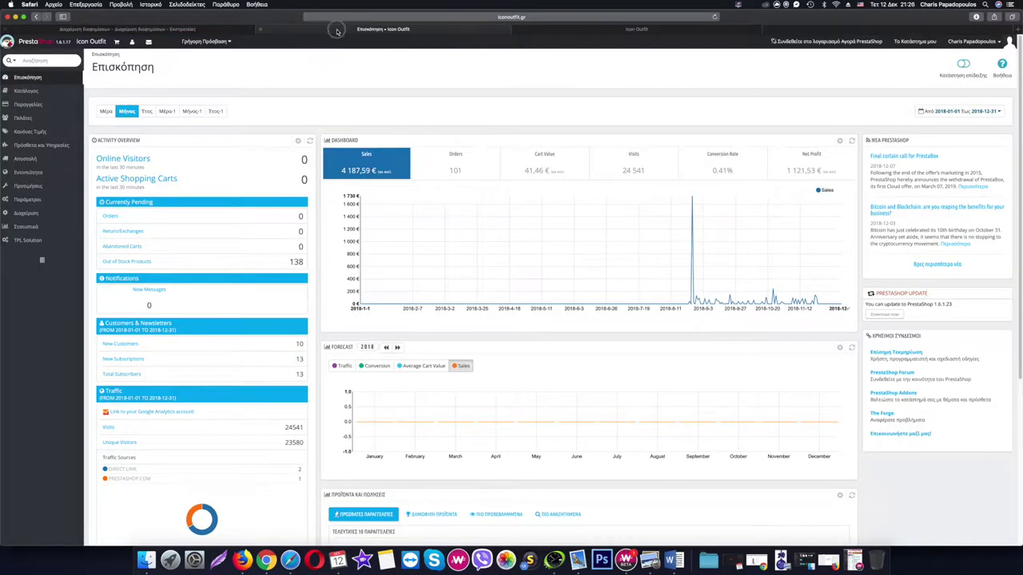
click(835, 31)
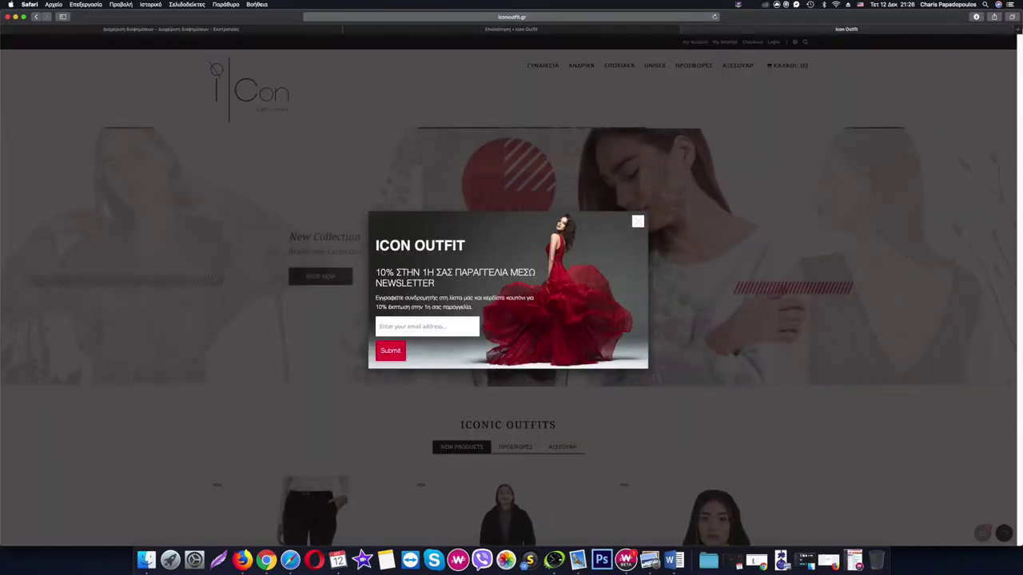
- Search Google for mailchimp in a new tab, open the official website and go to the account dashboard
key(super+t)
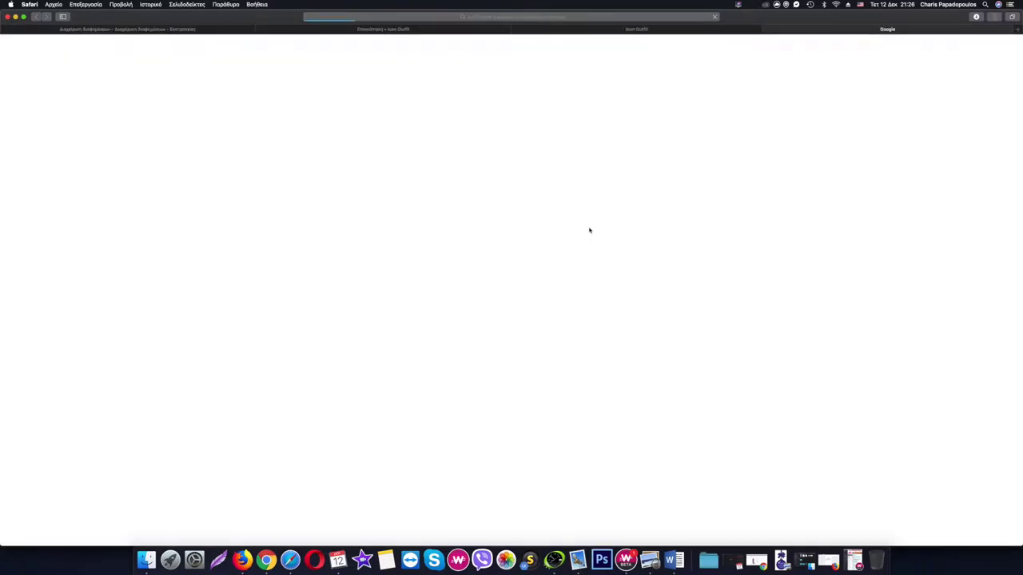
text(mailchimp)
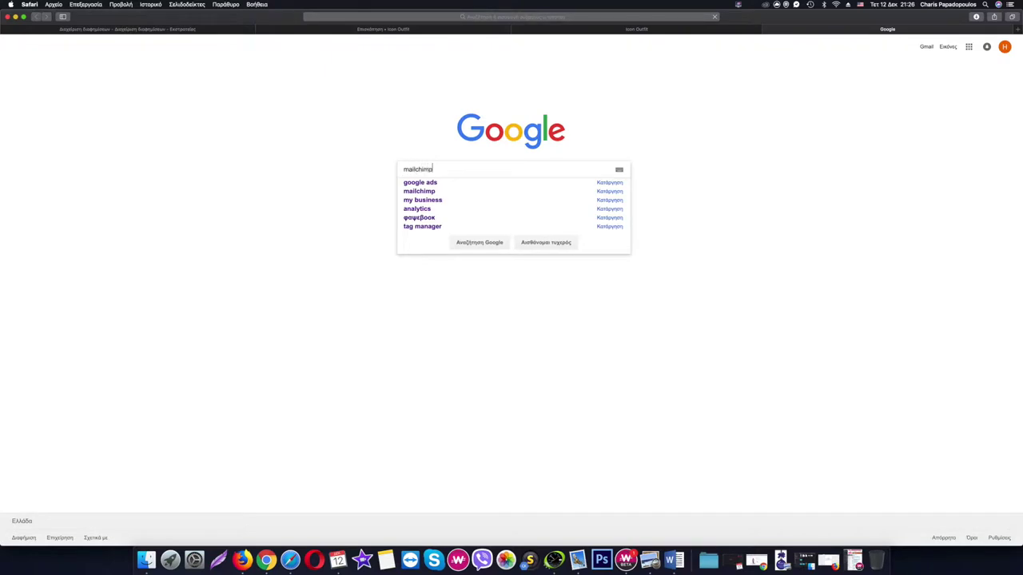
key(Return)
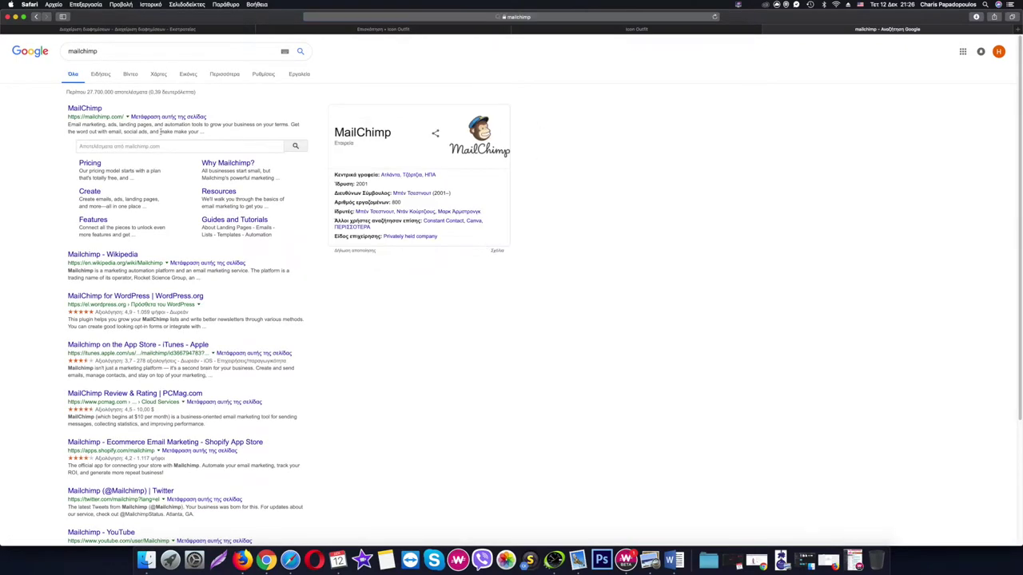
click(84, 108)
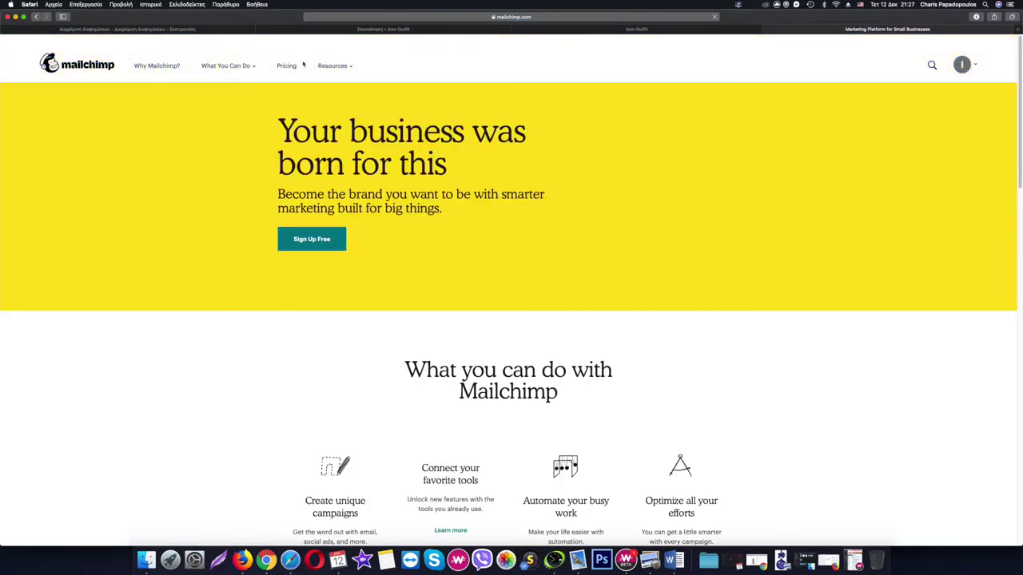
click(963, 69)
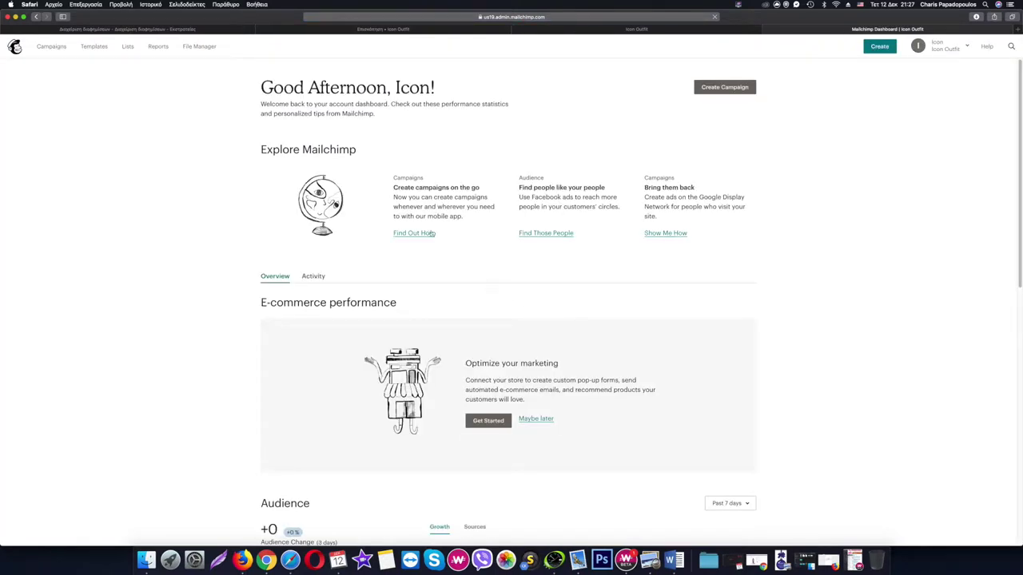
- Replicate the Black Friday 1 campaign from the campaigns page
click(54, 47)
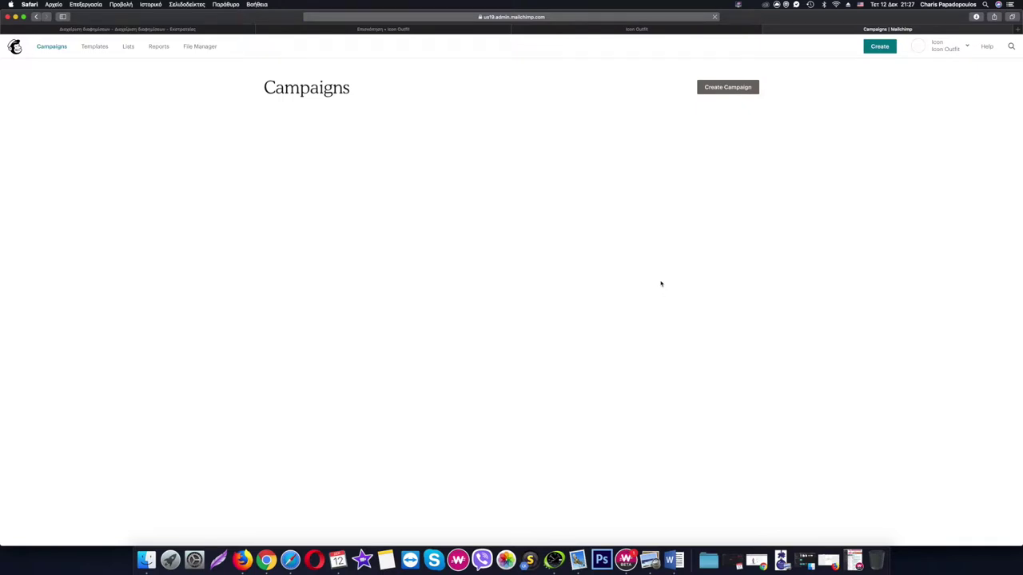
mouse_move(520, 167)
click(749, 168)
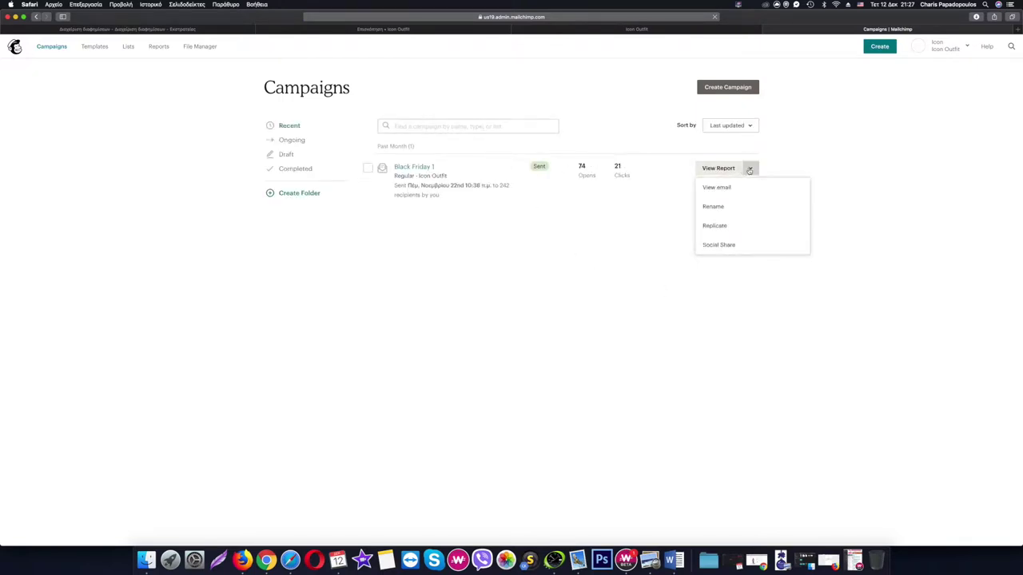
click(715, 226)
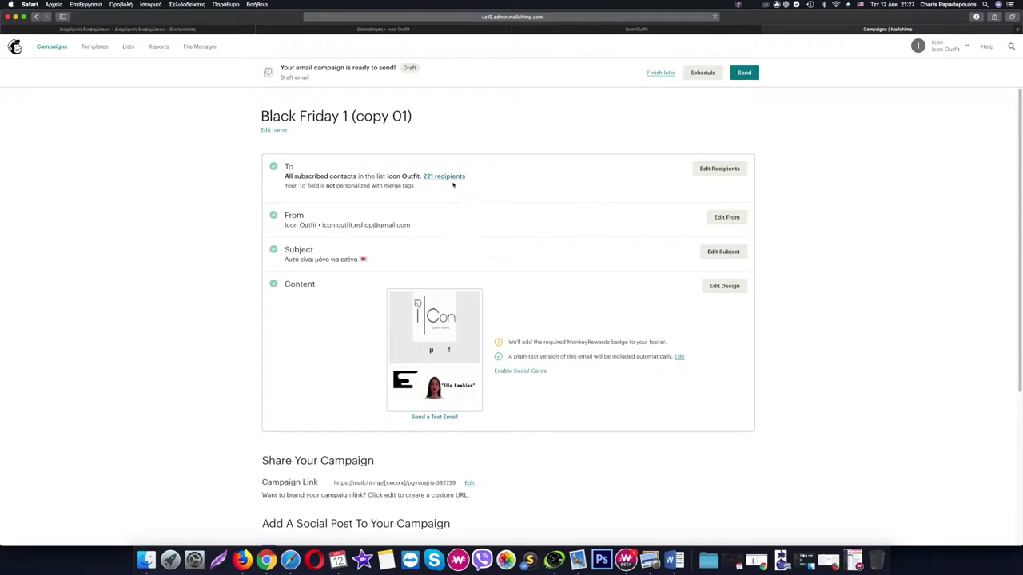
- Set the copied campaign's recipients to all subscribers on the Icon Outfit list and save them
click(719, 168)
click(490, 207)
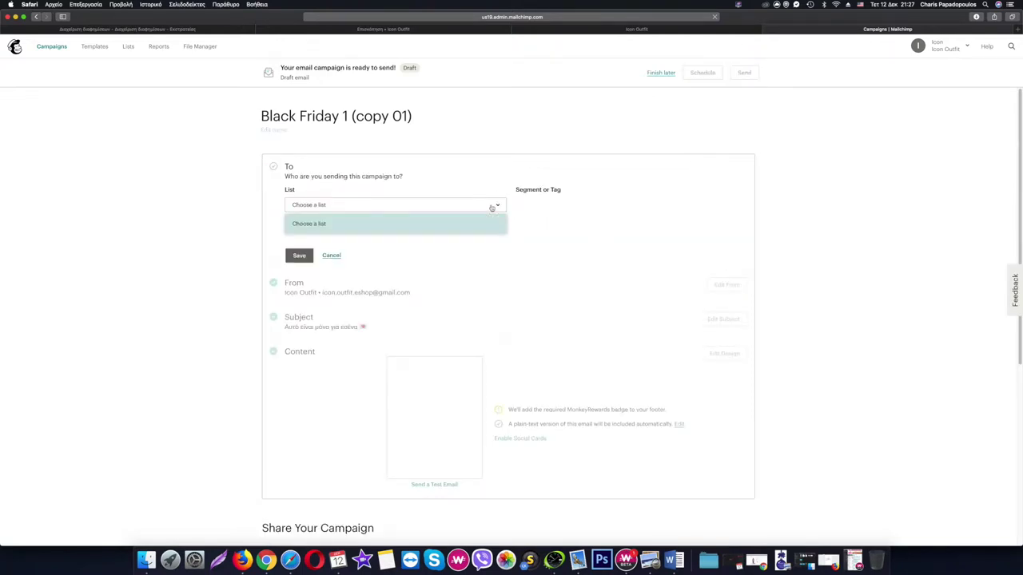
click(409, 223)
click(455, 205)
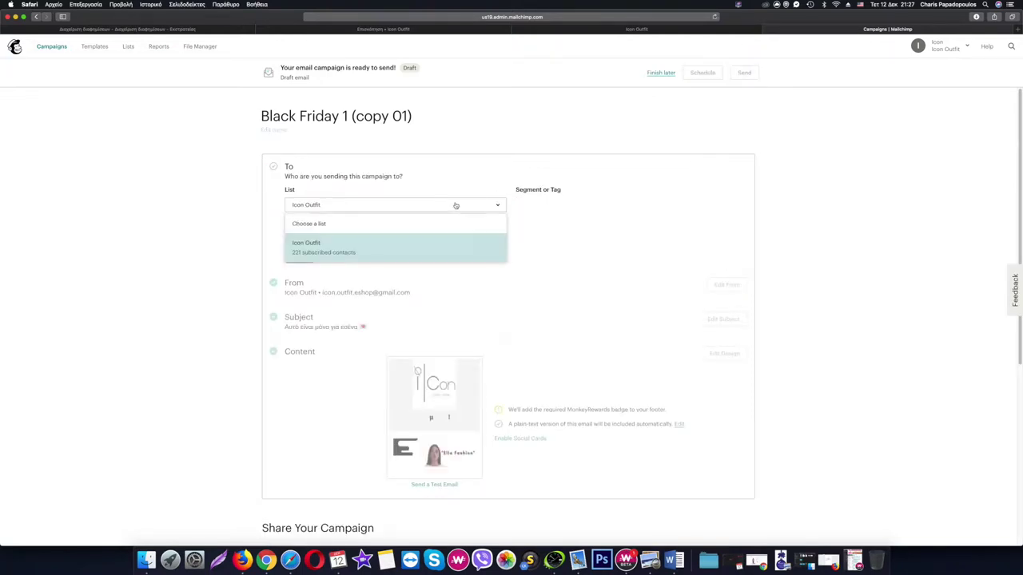
click(408, 252)
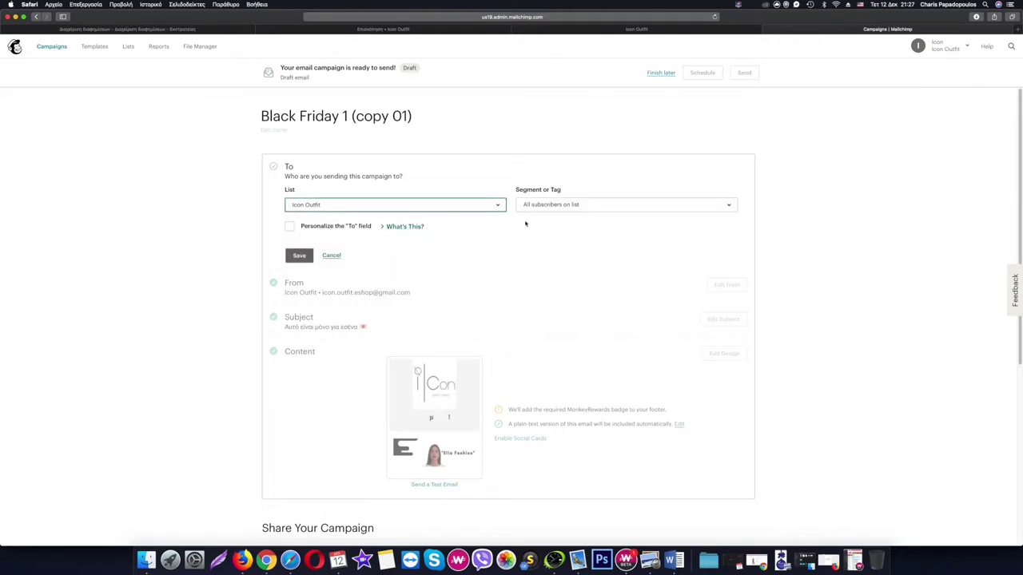
click(300, 256)
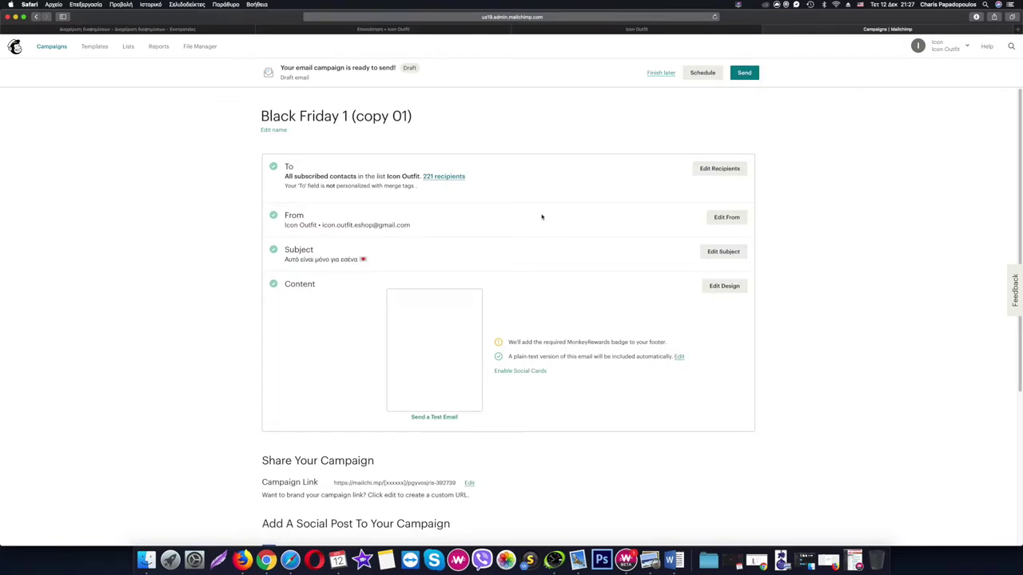
- Replace the campaign's subject line with "Πλησιάζουν τα Χριστούγεννα και για εσένα"
click(723, 251)
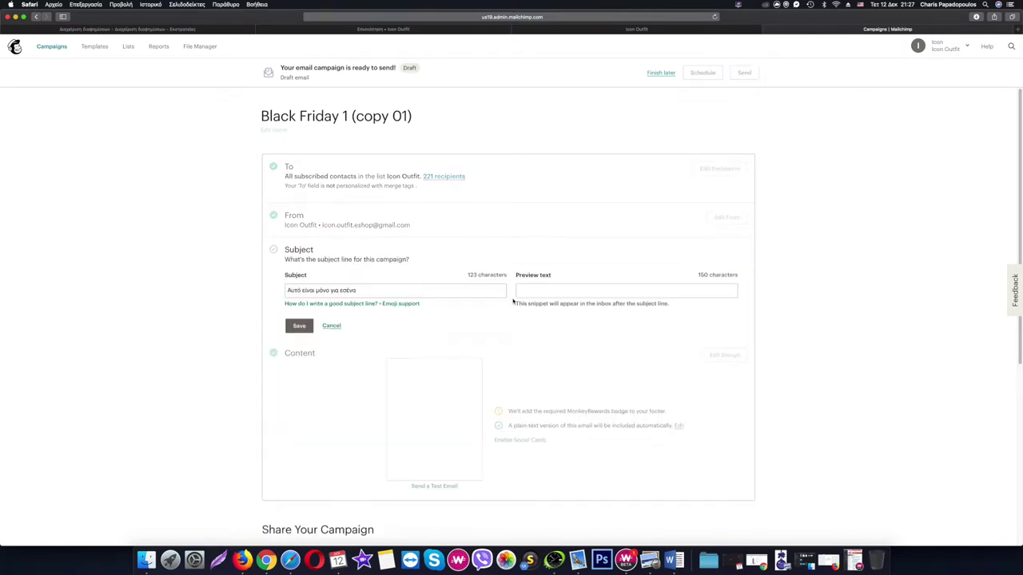
click(370, 290)
text(😍)
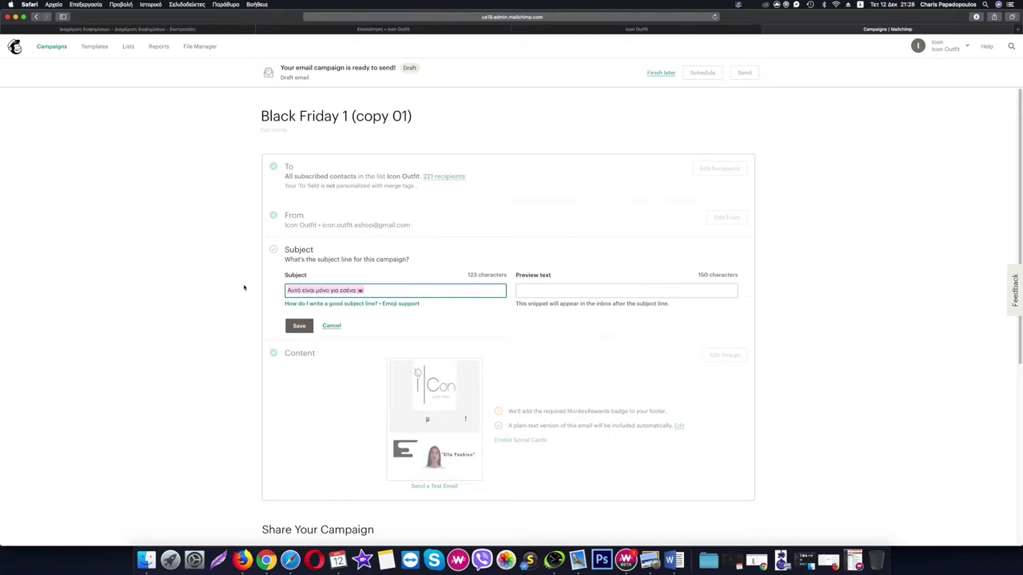
text(Πλησιάζουν τα Χριστούγεννα)
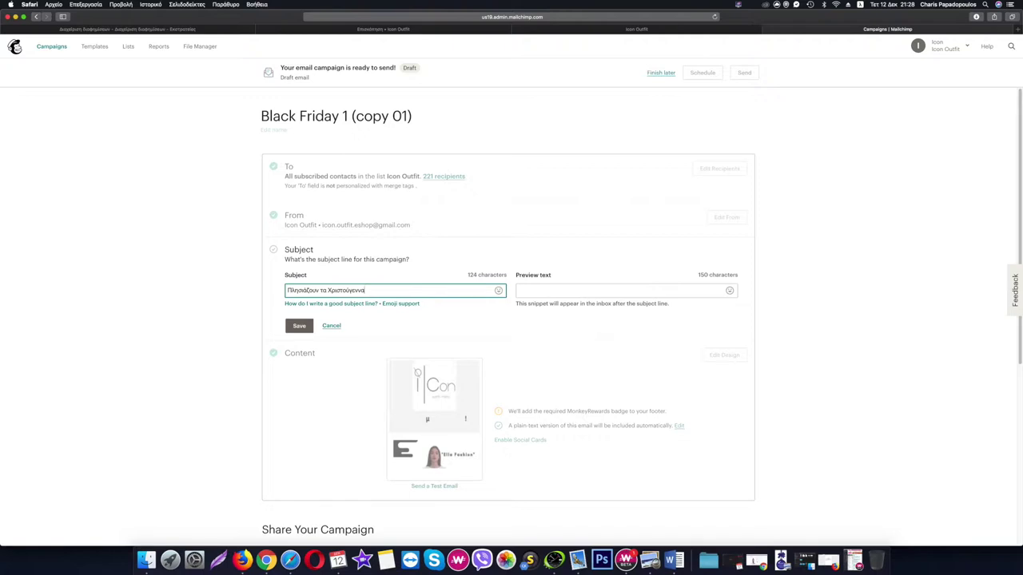
text(κ)
key(BackSpace)
text(έχ)
key(BackSpace)
key(BackSpace)
text(και για εσένα)
- Add the red flower emoji at the end of the subject line "Πλησιάζουν τα Χριστούγεννα και για εσένα" and save the subject
click(498, 291)
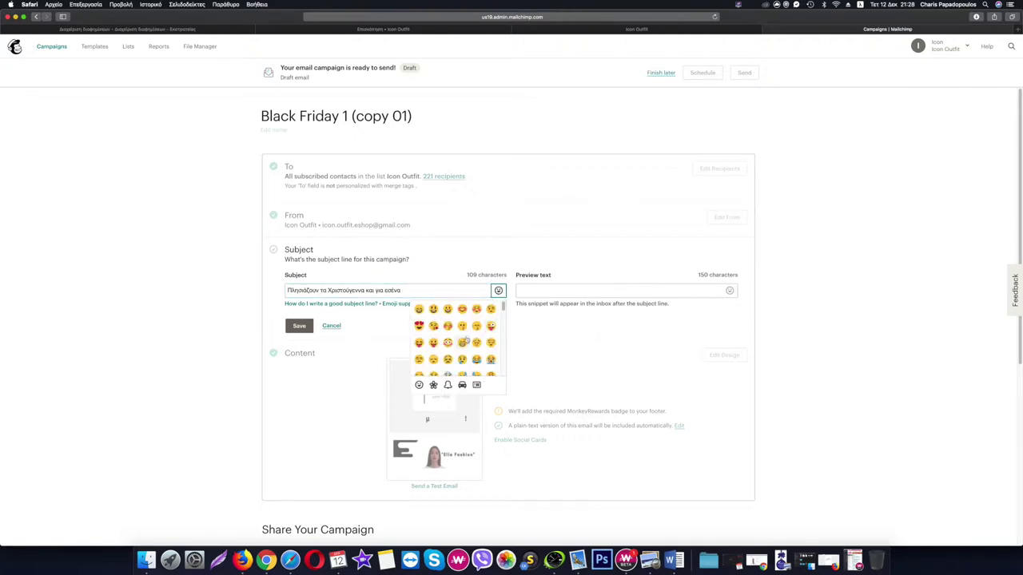
scroll(462, 339, down, 1)
scroll(462, 339, down, 5)
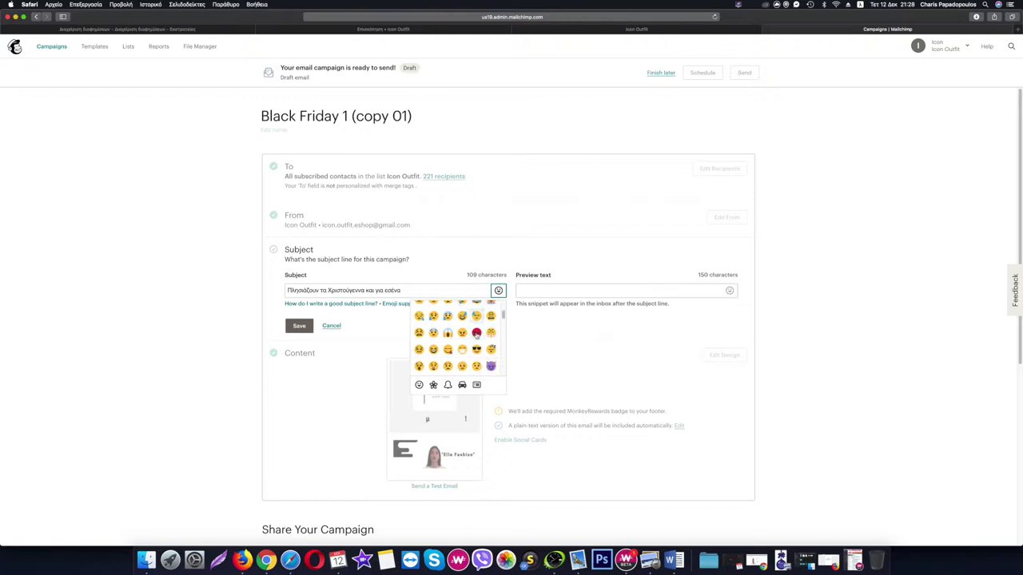
scroll(476, 336, down, 5)
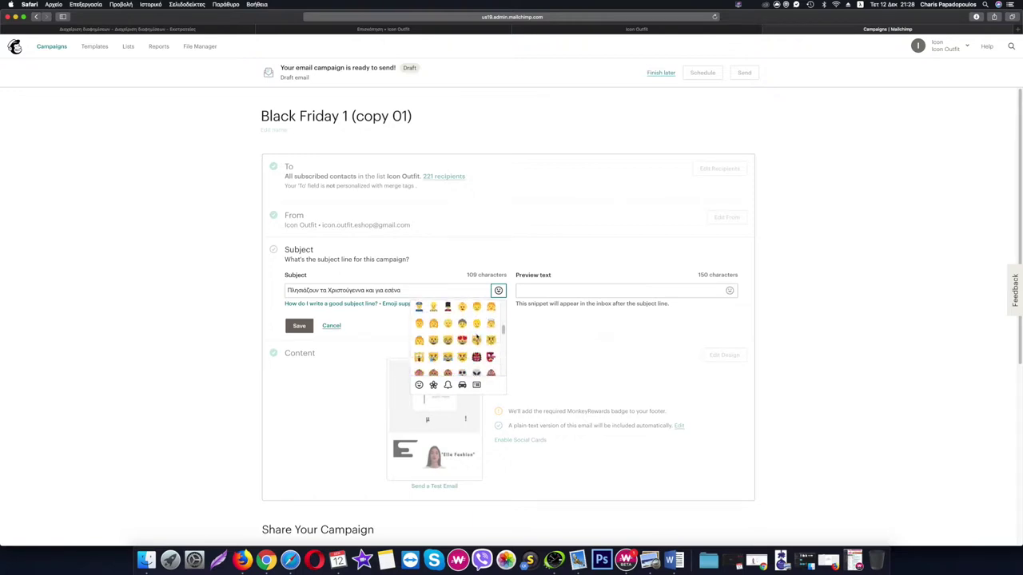
scroll(476, 336, down, 5)
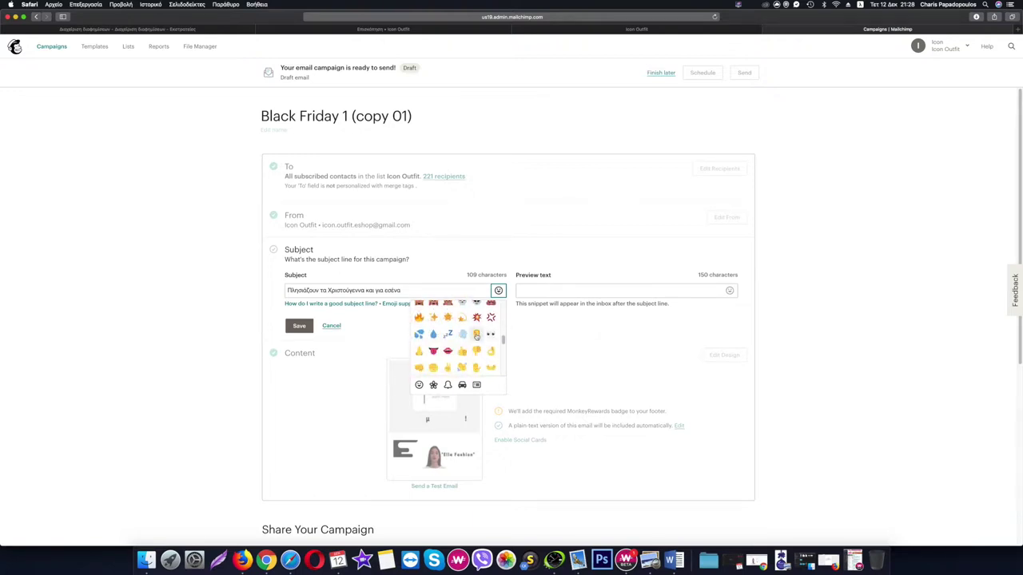
scroll(477, 336, down, 5)
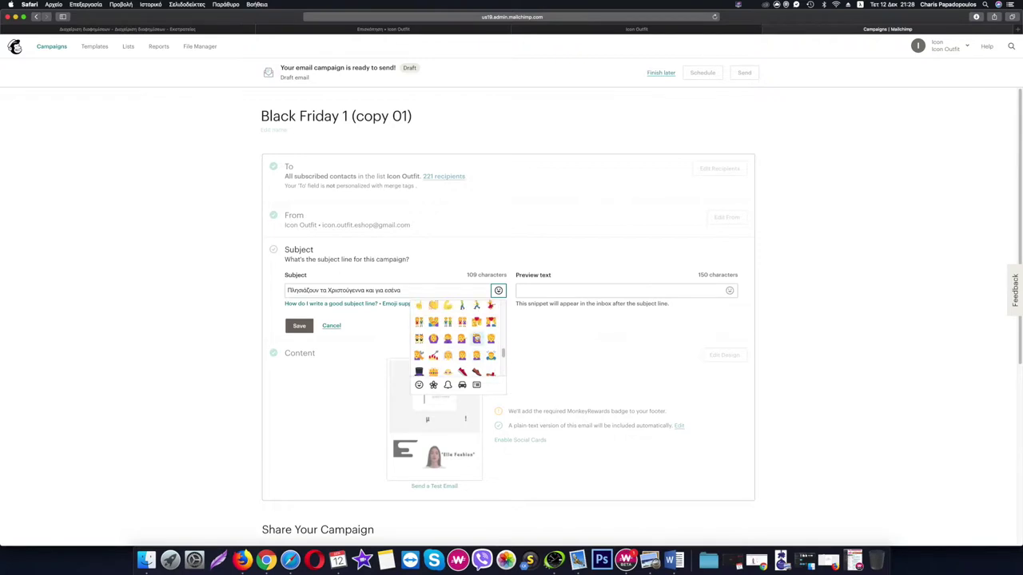
scroll(476, 337, down, 3)
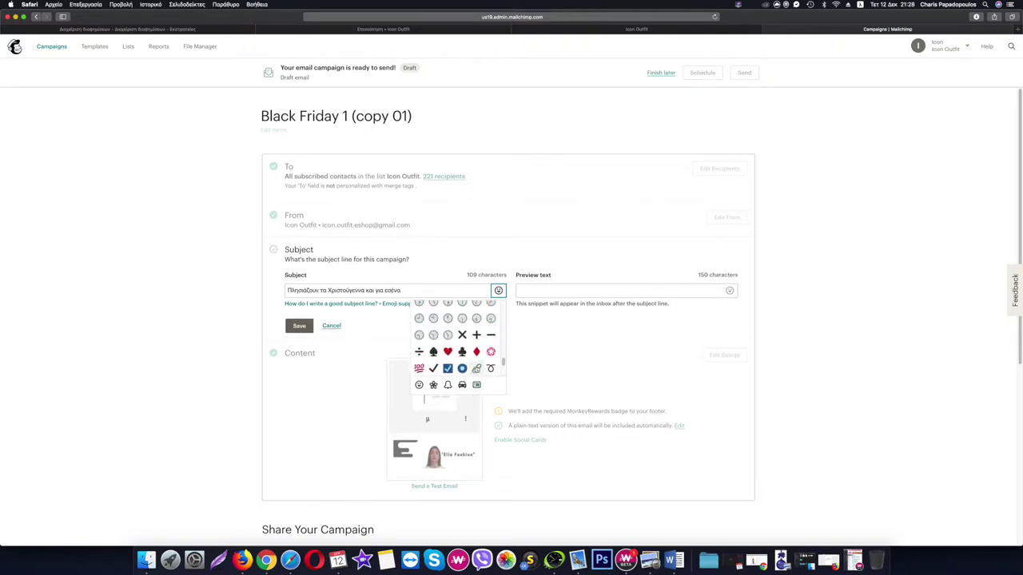
scroll(476, 361, down, 5)
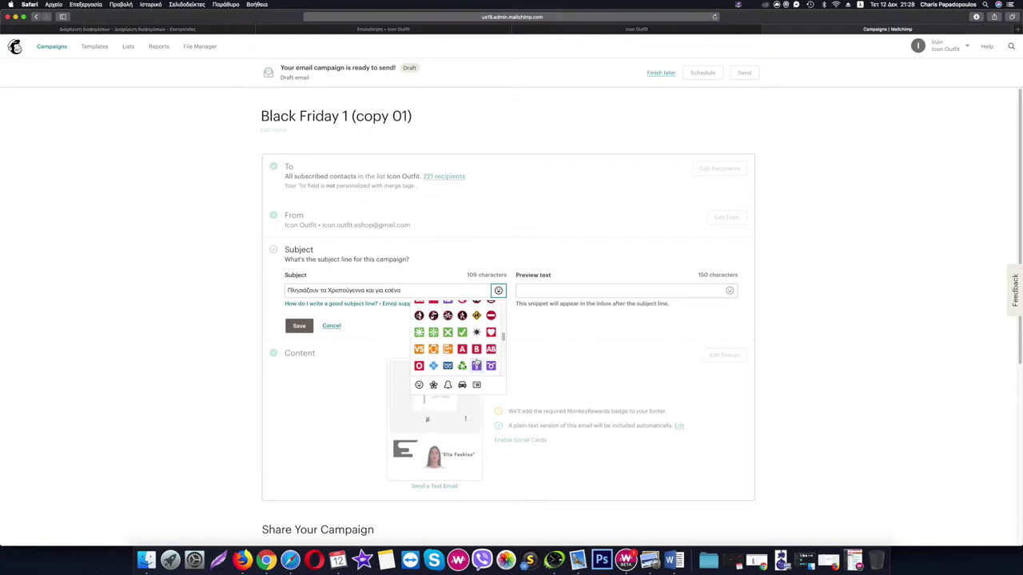
scroll(476, 361, up, 5)
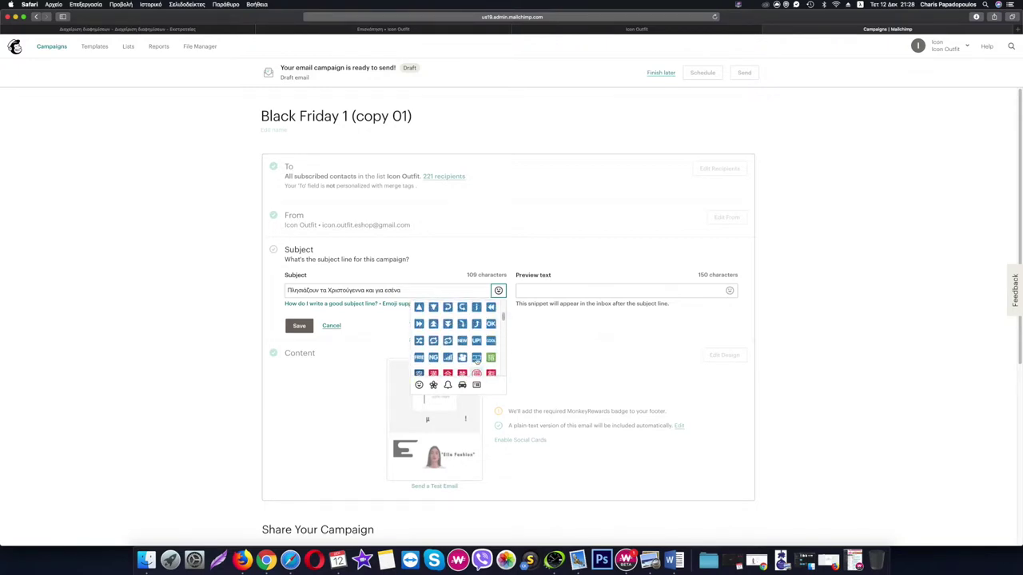
scroll(476, 359, down, 5)
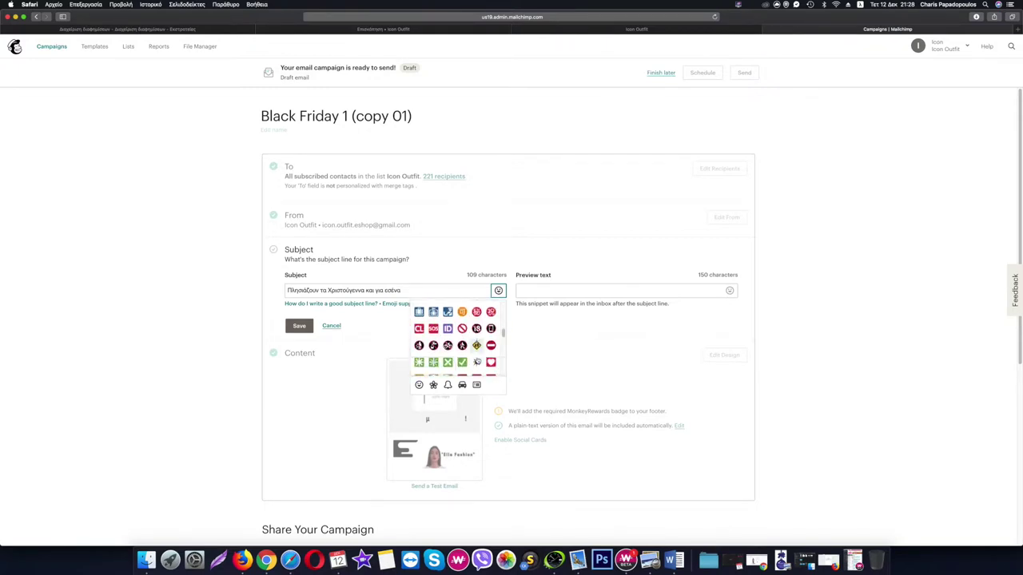
scroll(476, 361, down, 5)
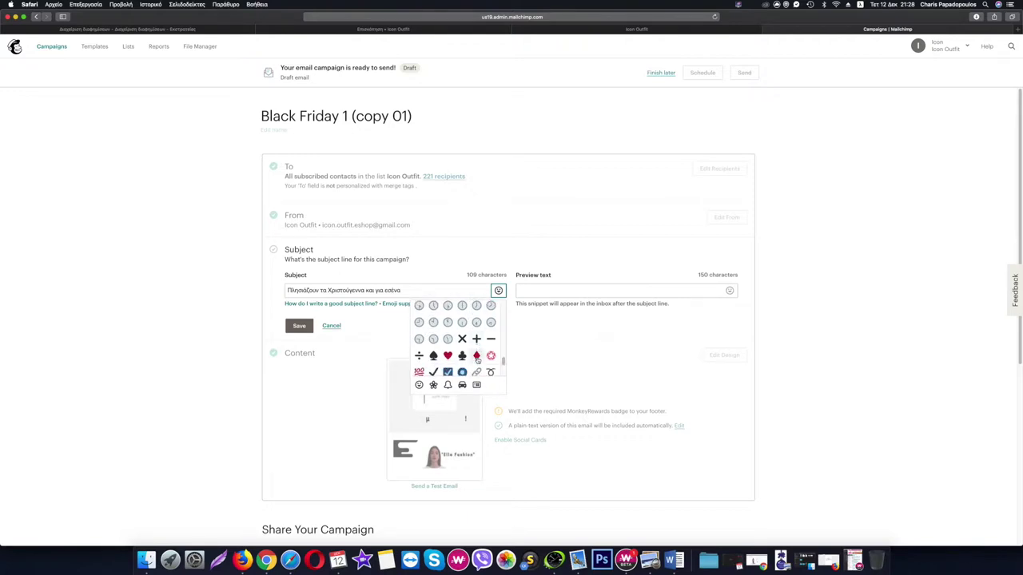
scroll(477, 361, up, 1)
scroll(477, 361, up, 1)
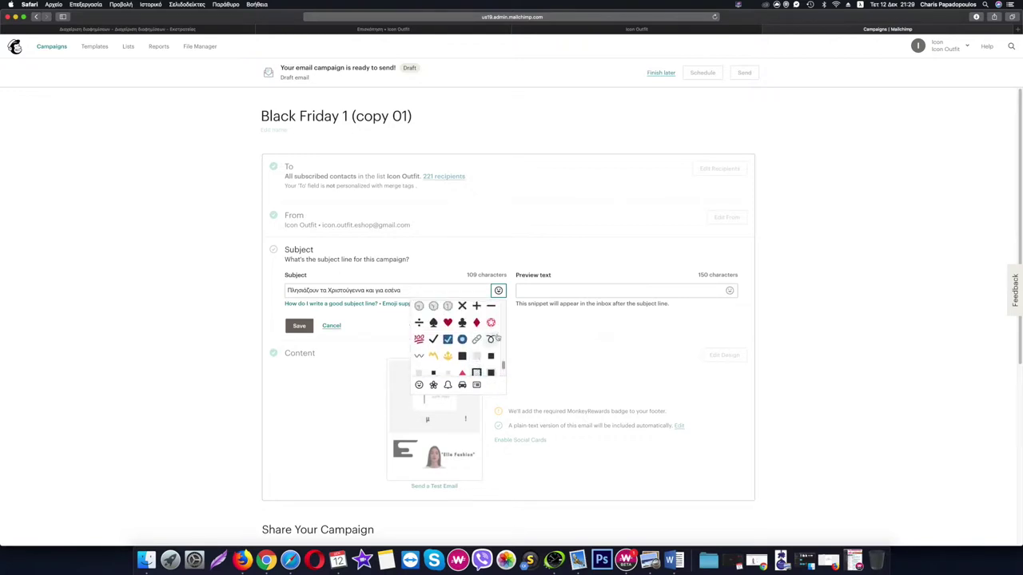
click(492, 323)
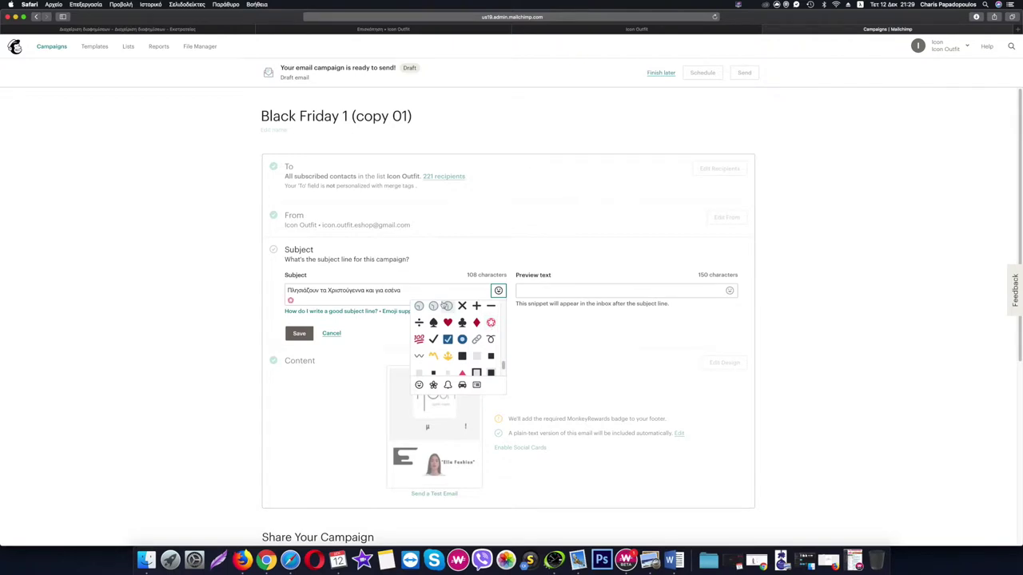
click(367, 303)
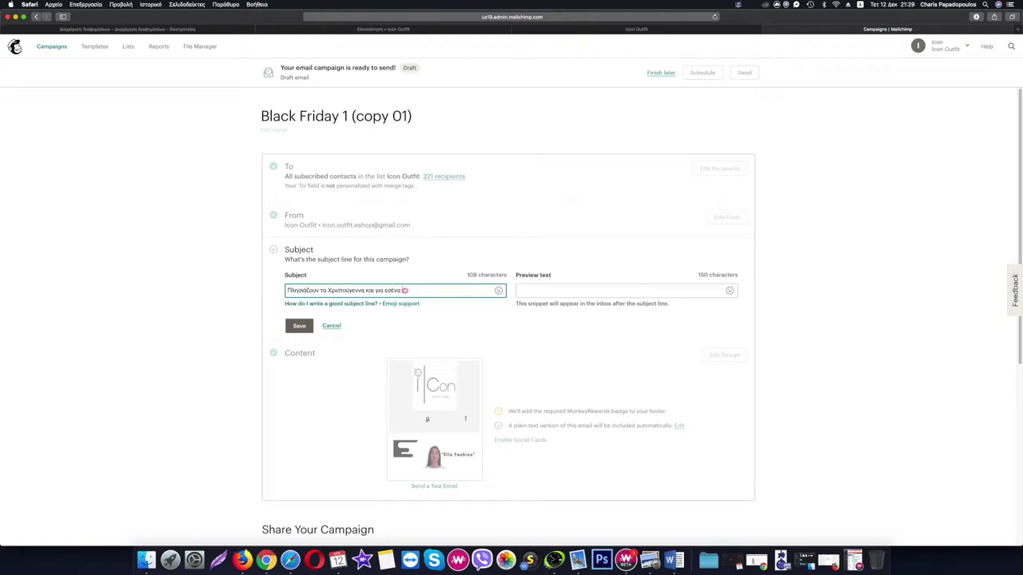
click(604, 292)
click(299, 325)
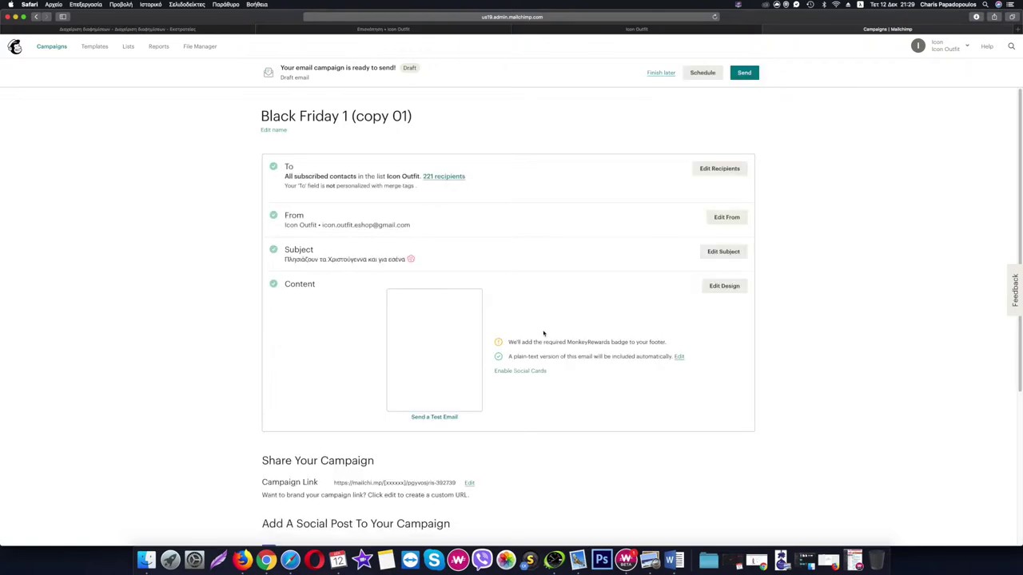
- Set the campaign's preview text to "Θα βρεις επιλεγμένους κωδικούς για το Ρεβεγιόν της Πρωτοχρονιάς" and save it
click(723, 251)
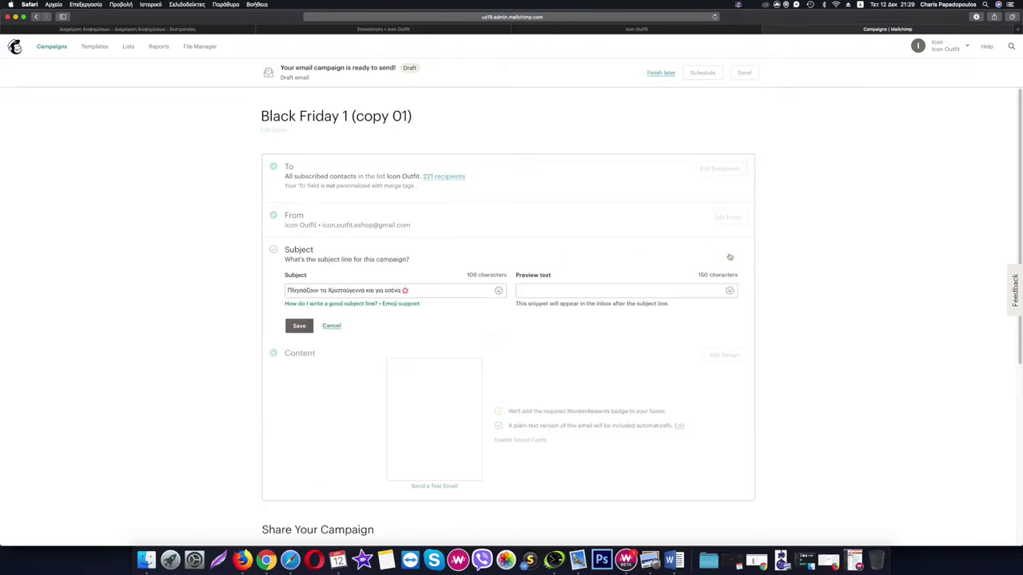
click(579, 290)
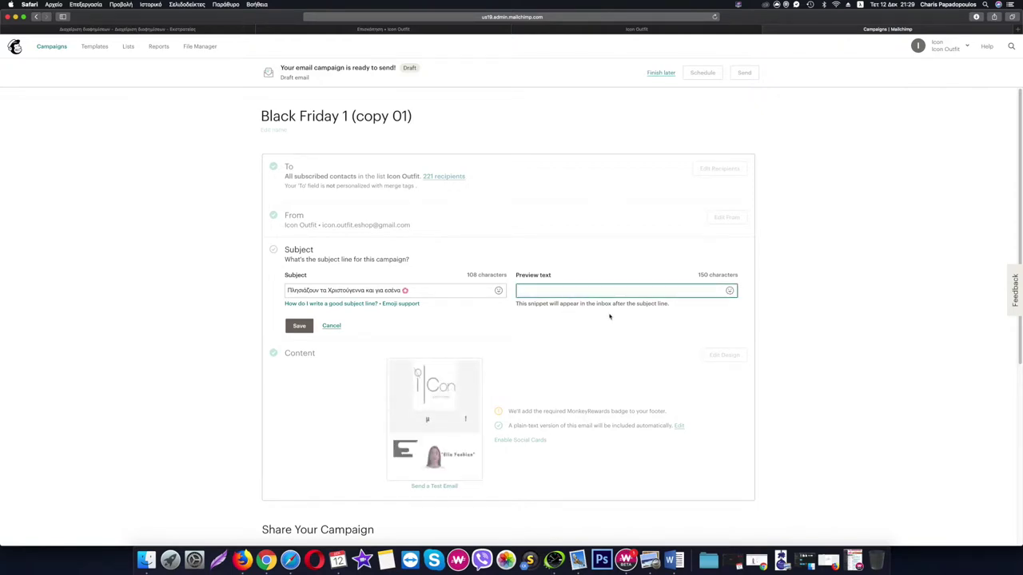
text(Θα βρεις επιλεγμένους κωδικούς για το Ρεβεγιόν της Πρωτοχρονιάς)
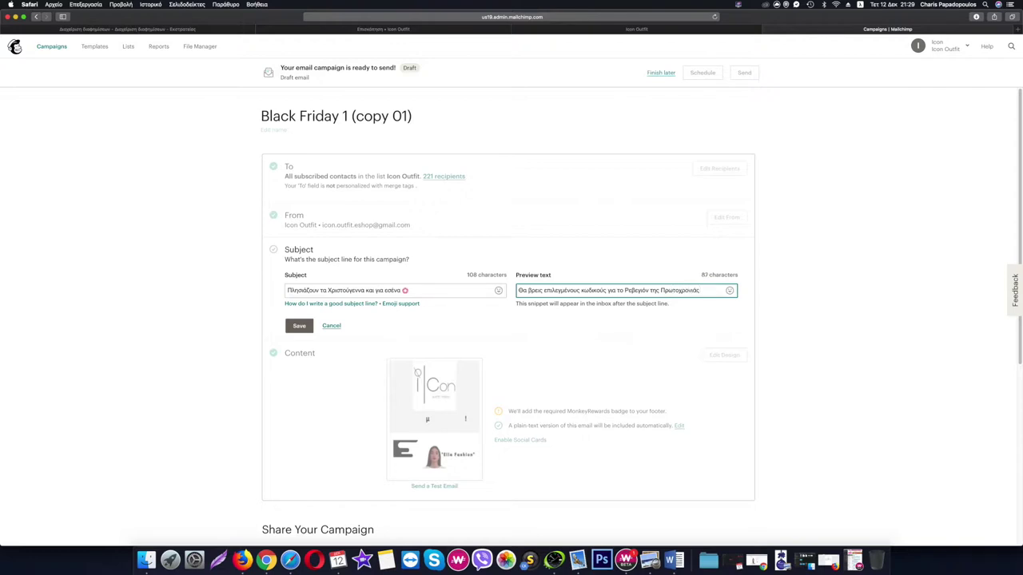
key(Return)
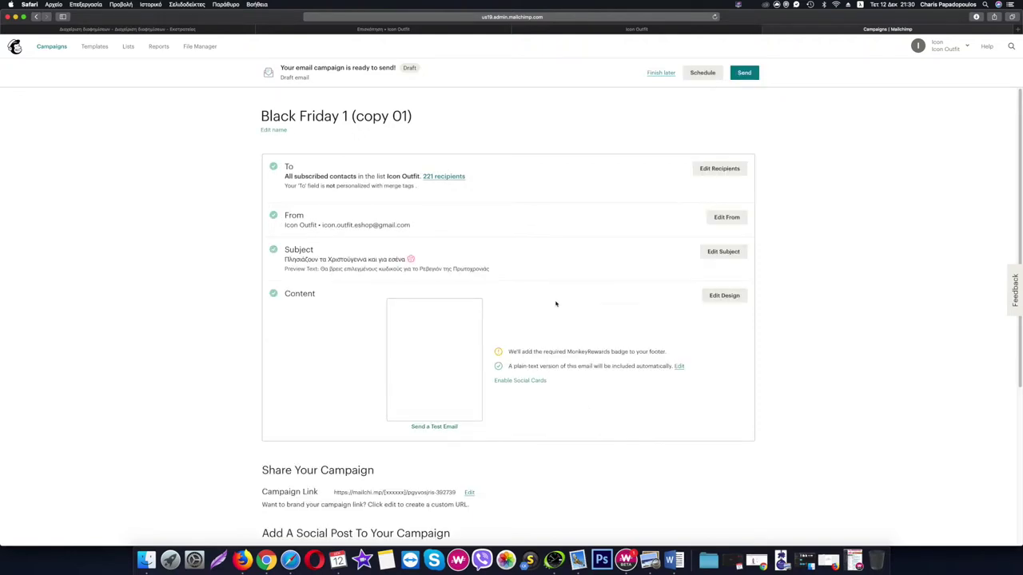
- Open the email design for editing and replace the heading under the logo with "Πλησιάζουν τα Χριστούγεννα!"
mouse_move(443, 346)
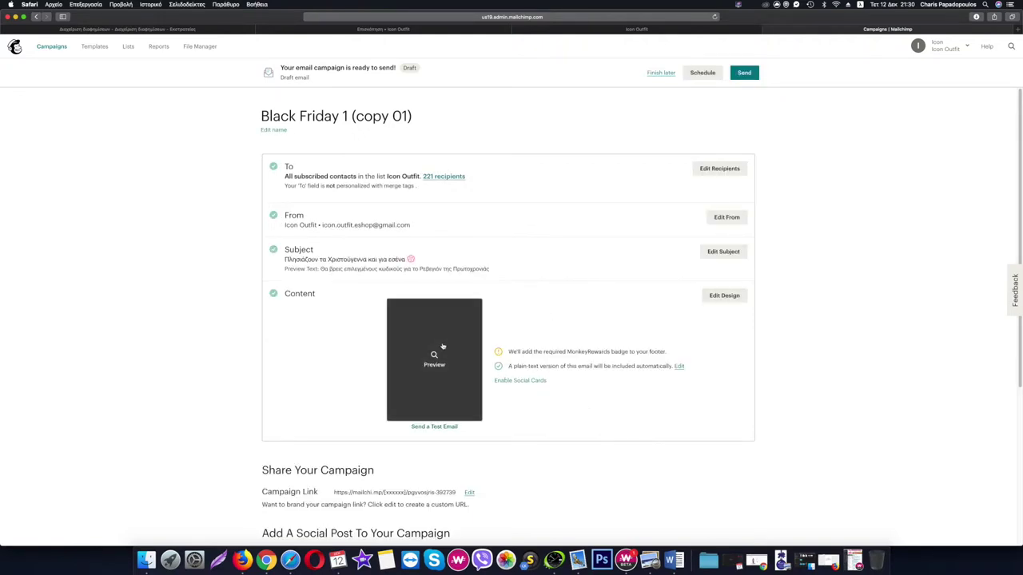
click(725, 296)
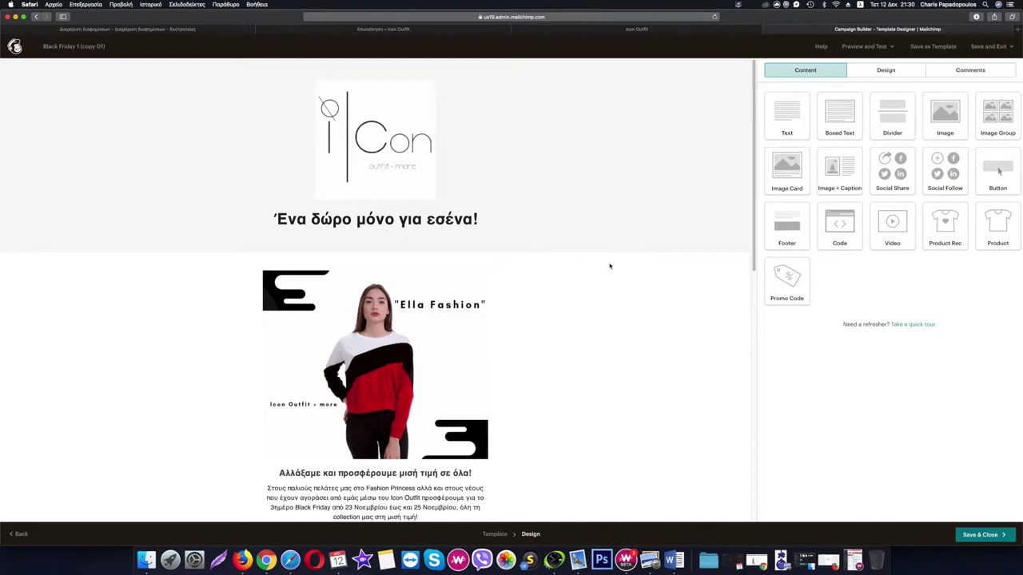
mouse_move(342, 185)
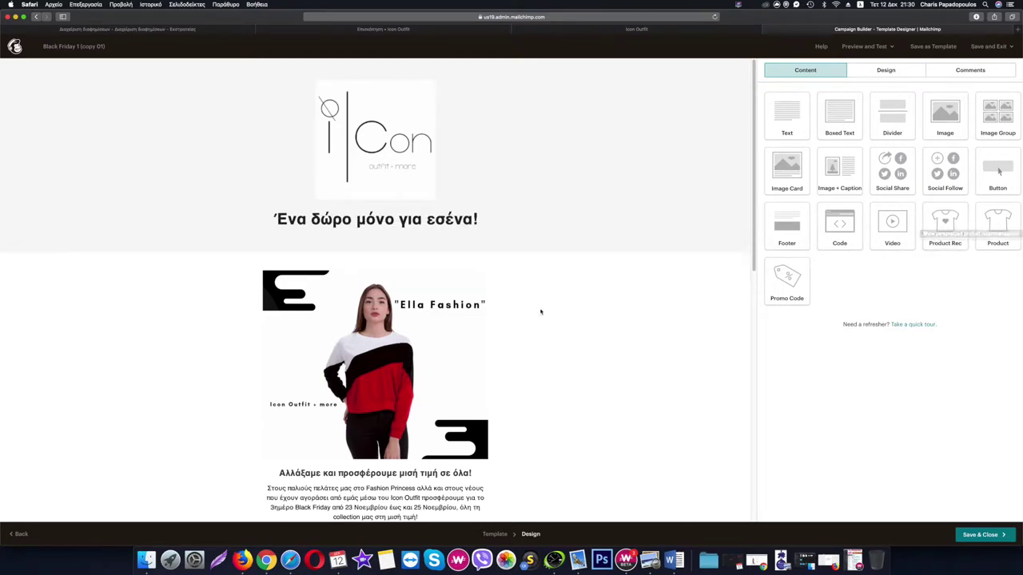
mouse_move(414, 155)
mouse_move(412, 222)
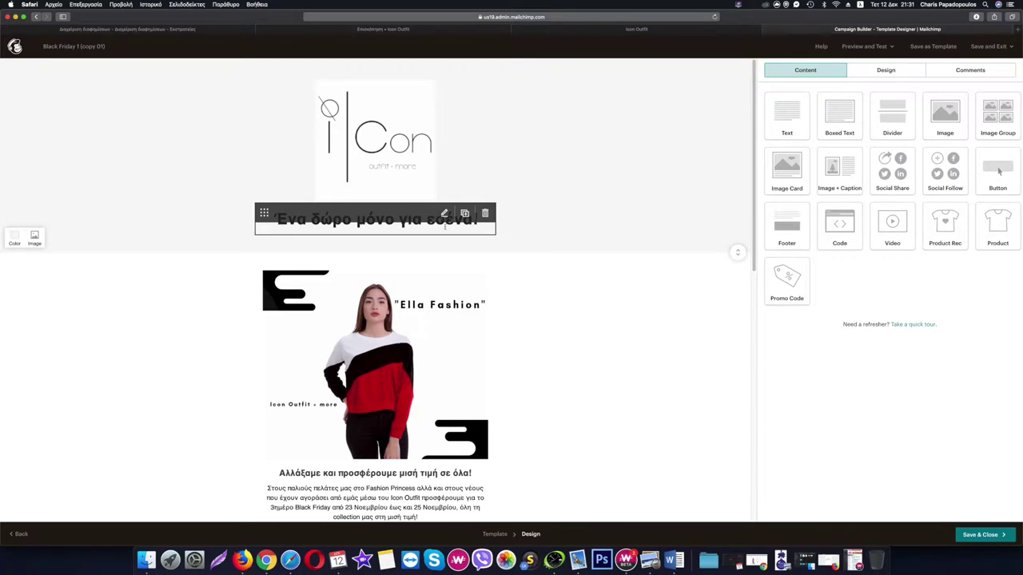
click(444, 214)
drag(765, 143, 909, 164)
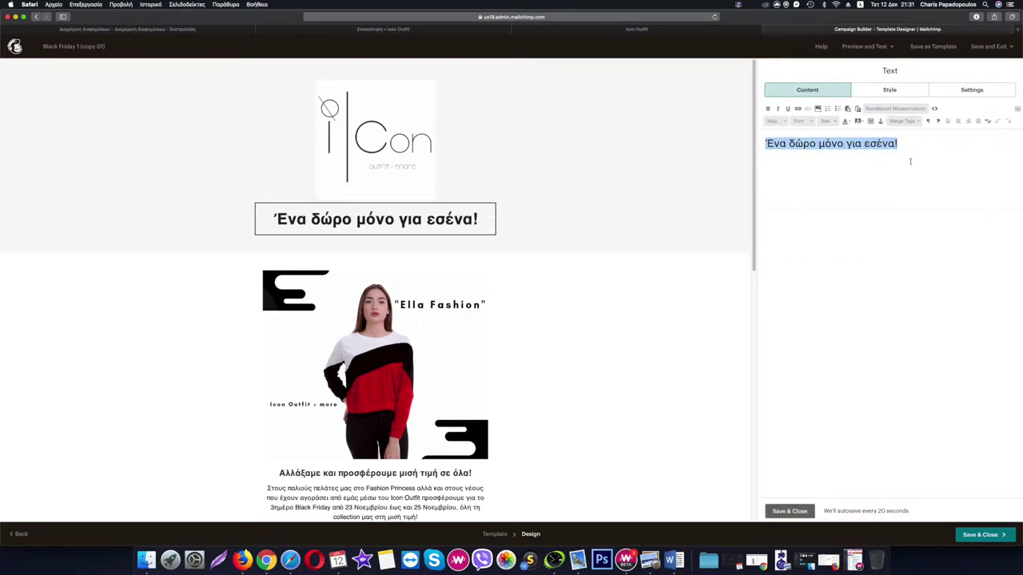
text(Πλη)
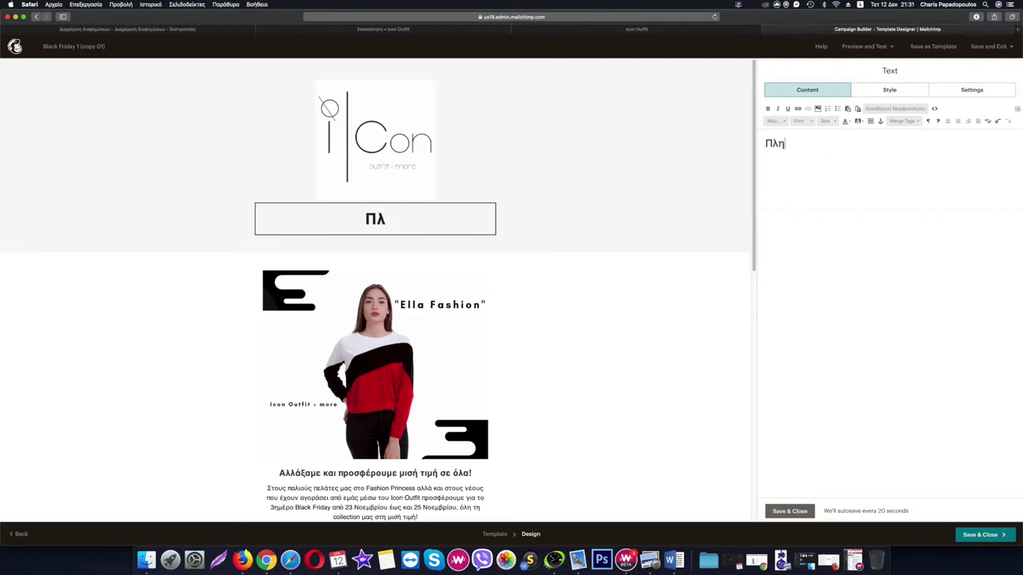
text(σιάζουν )
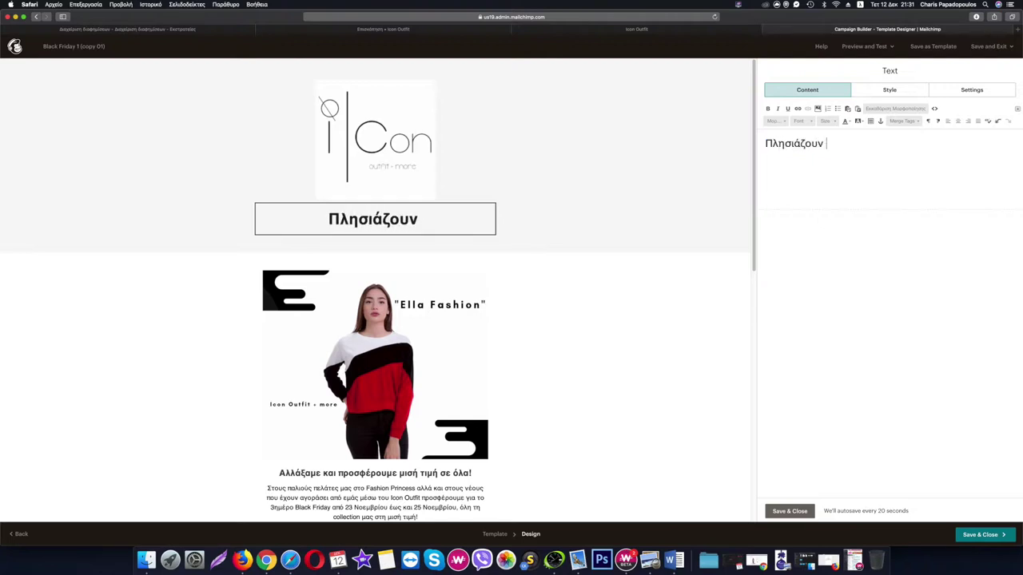
text(τα Χριστο)
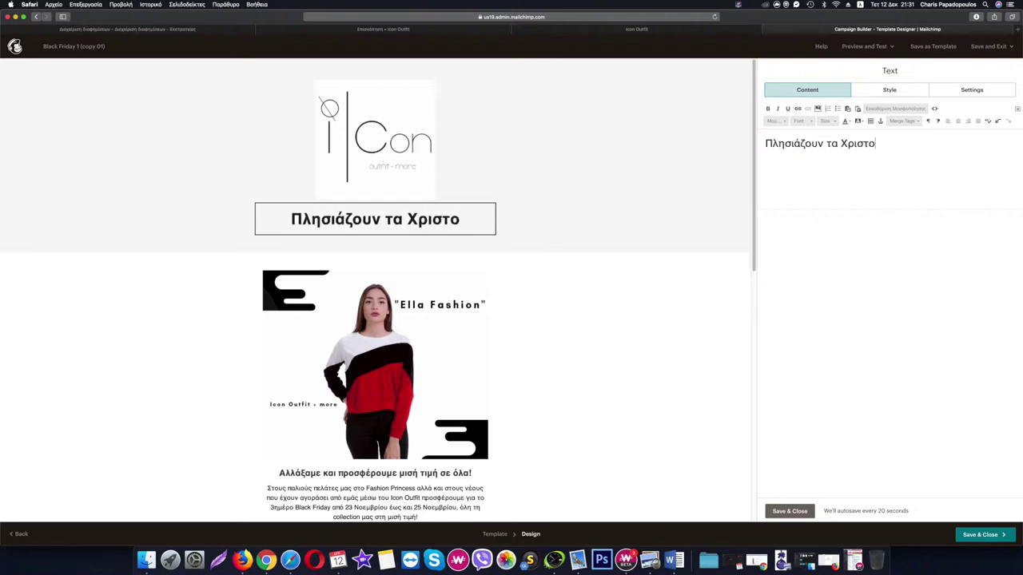
text(ύγεννα!)
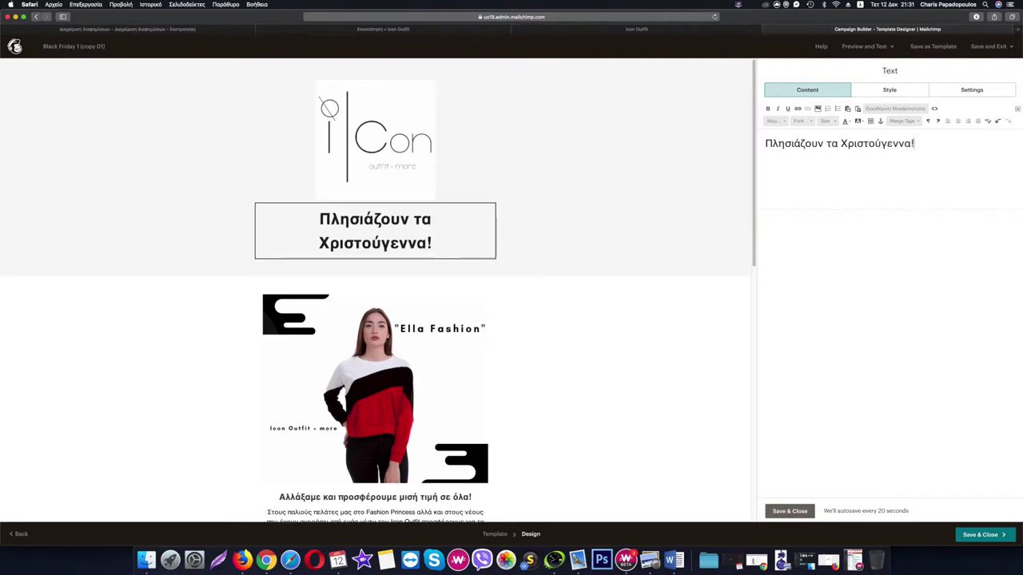
- Open the "Ella Fashion" image block for replacement and upload the 47680192 Christmas ornament PNG from the desktop folder
scroll(637, 263, down, 3)
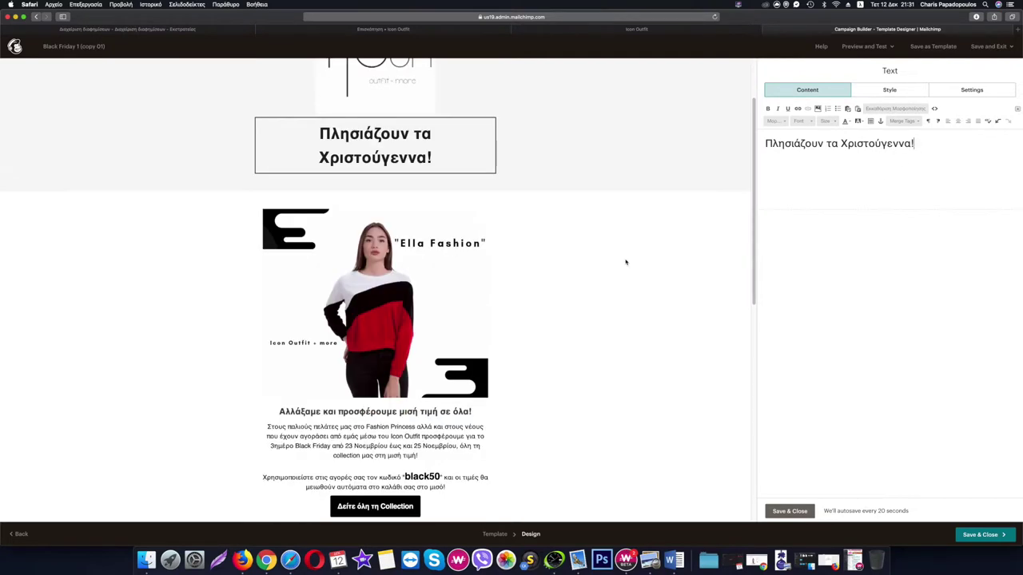
click(411, 290)
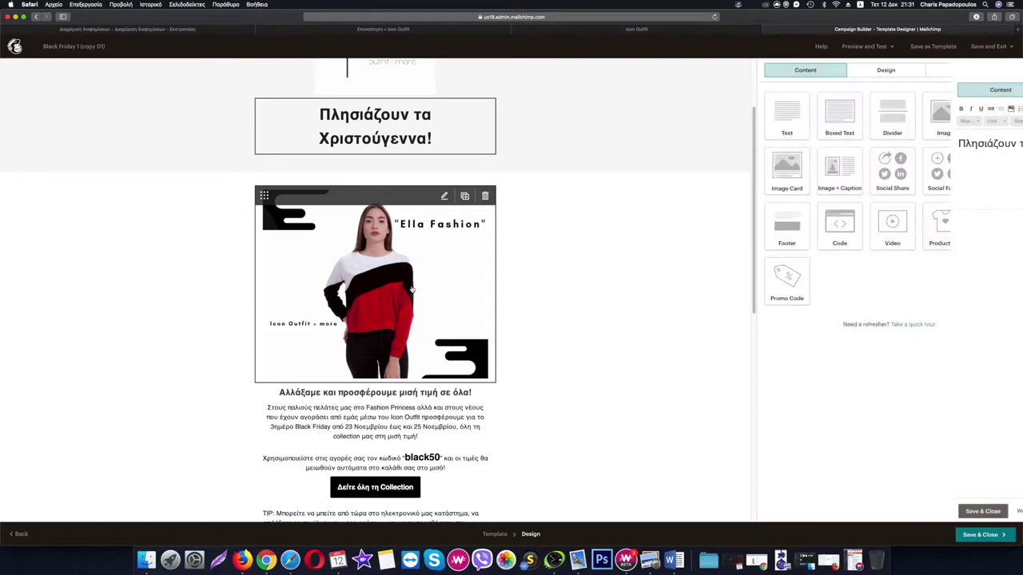
click(815, 130)
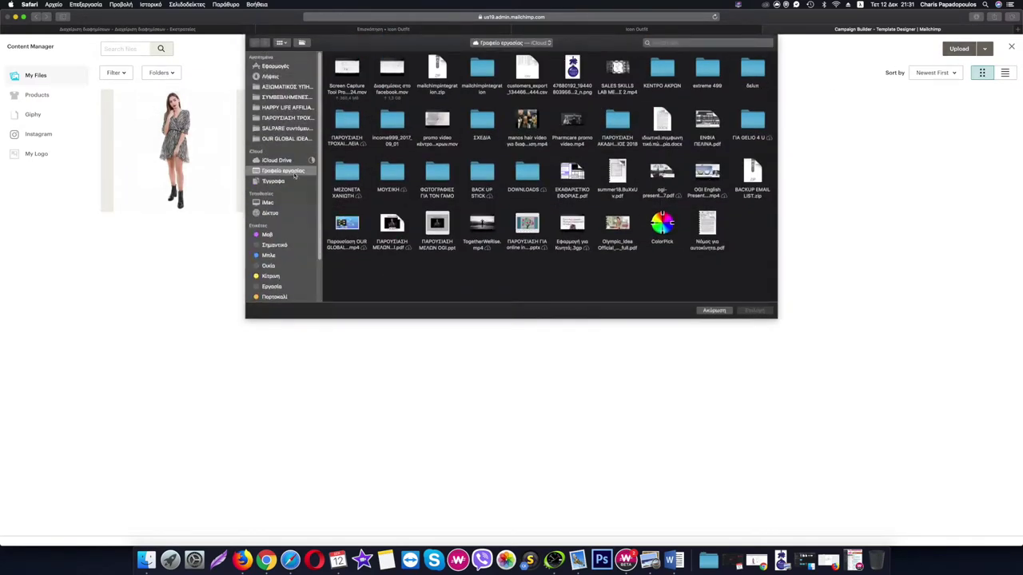
click(572, 72)
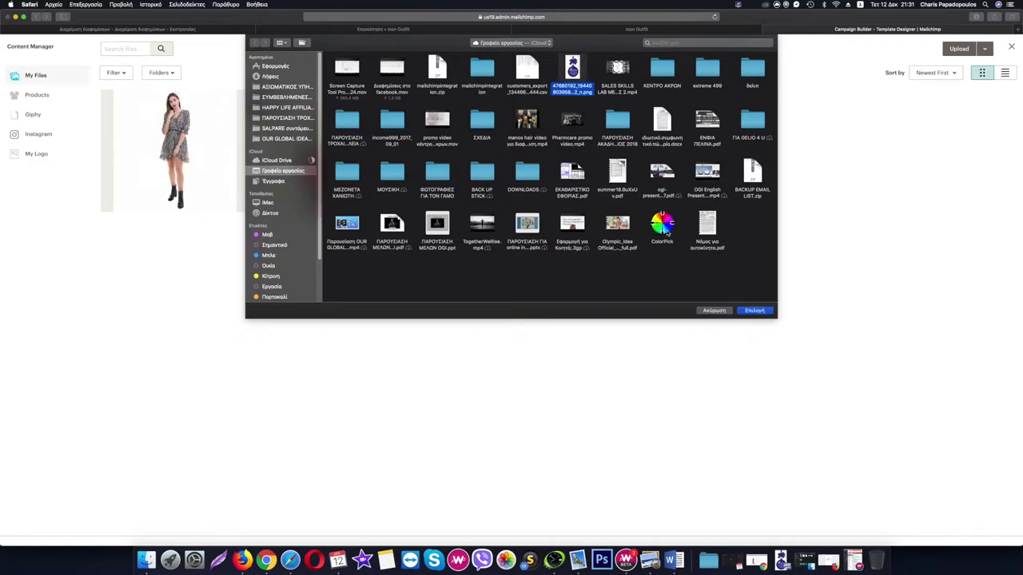
click(754, 310)
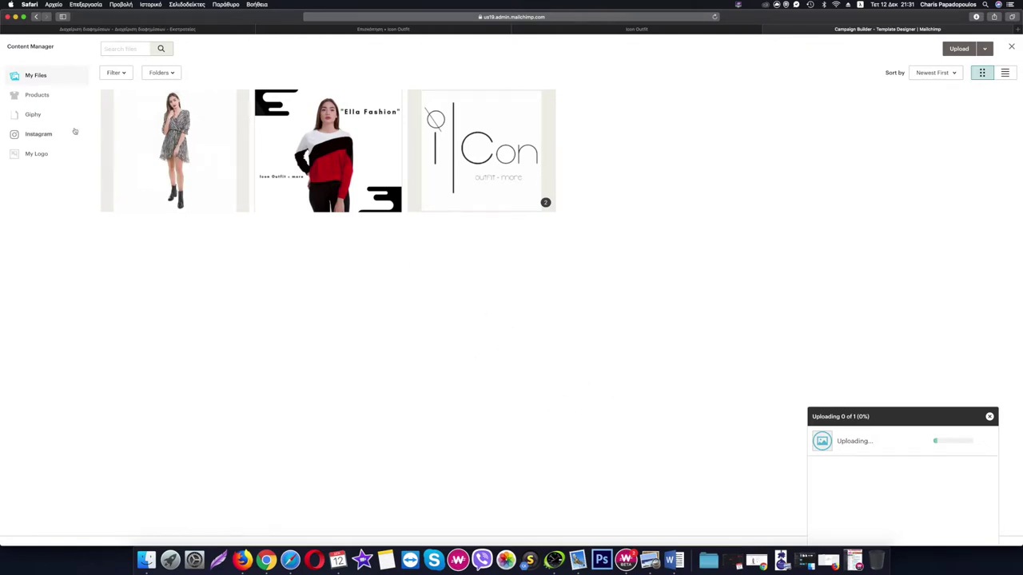
- Preview the 47680192 ornament PNG on the desktop and open its file information to check the file size
click(15, 17)
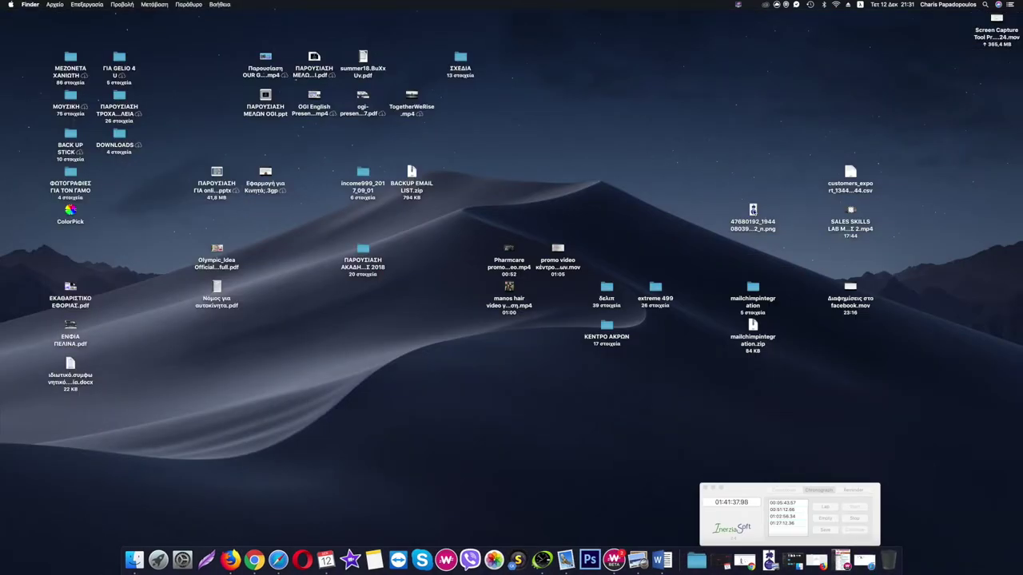
double_click(752, 212)
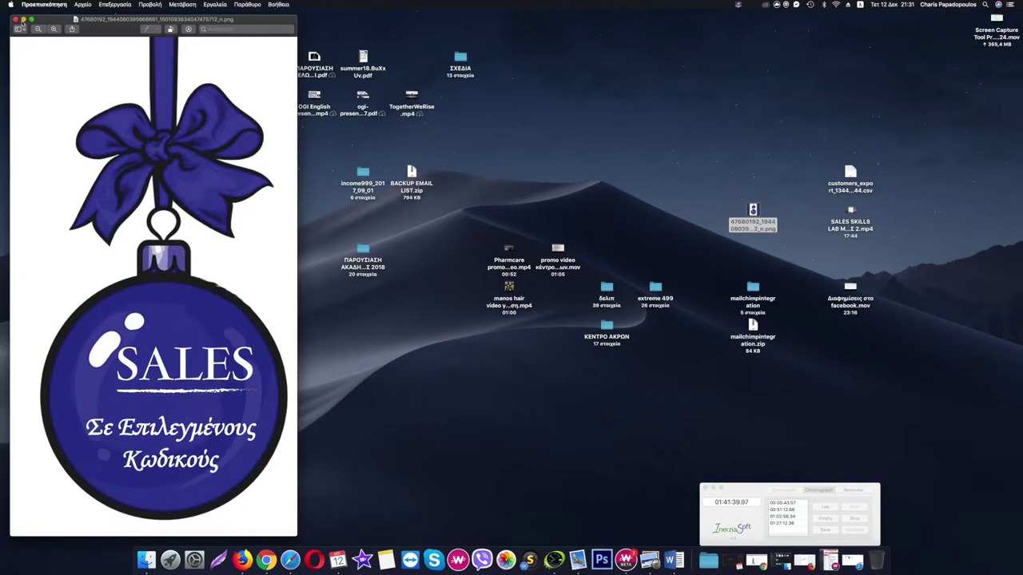
click(15, 17)
right_click(755, 211)
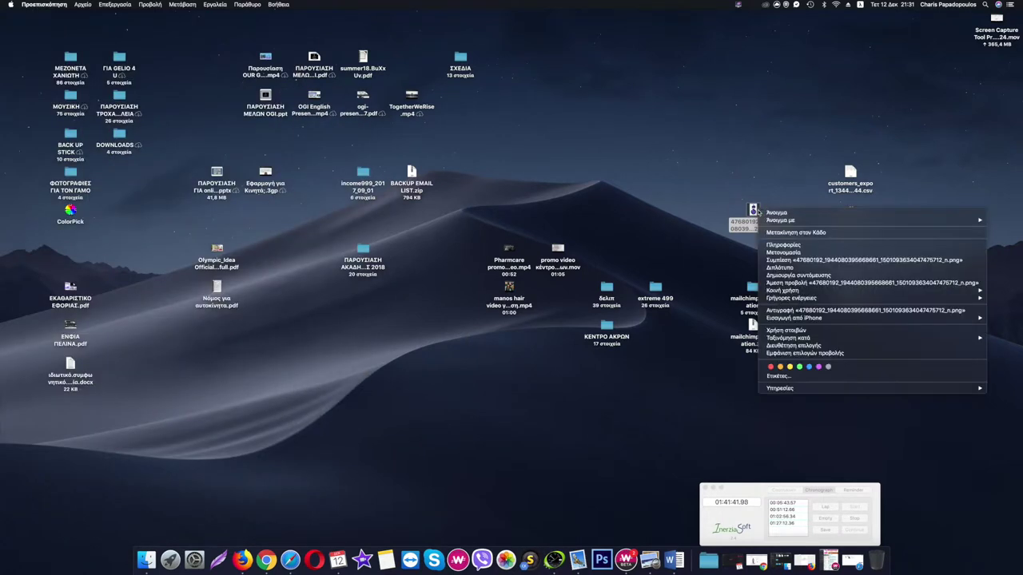
click(823, 245)
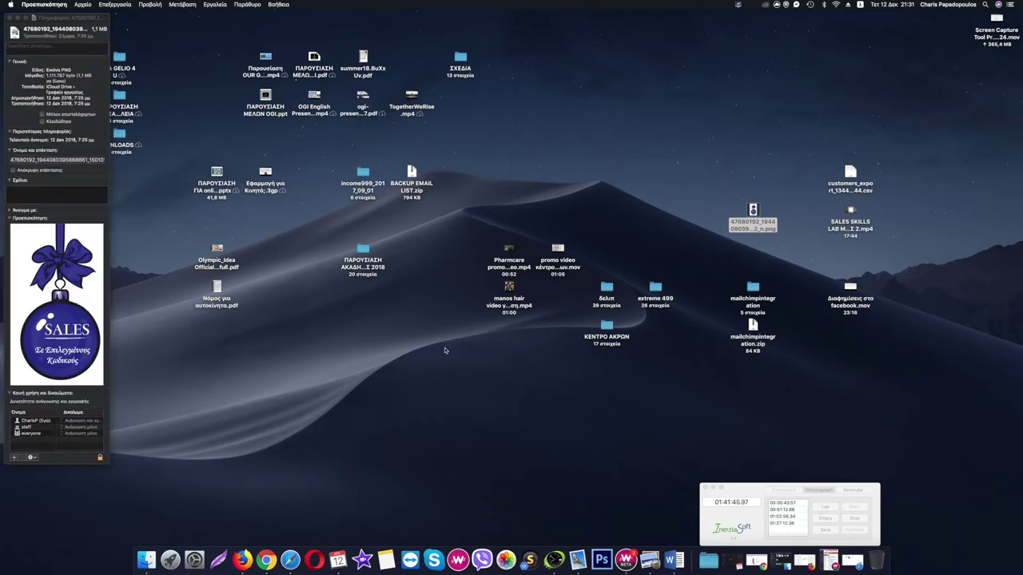
drag(42, 16, 504, 45)
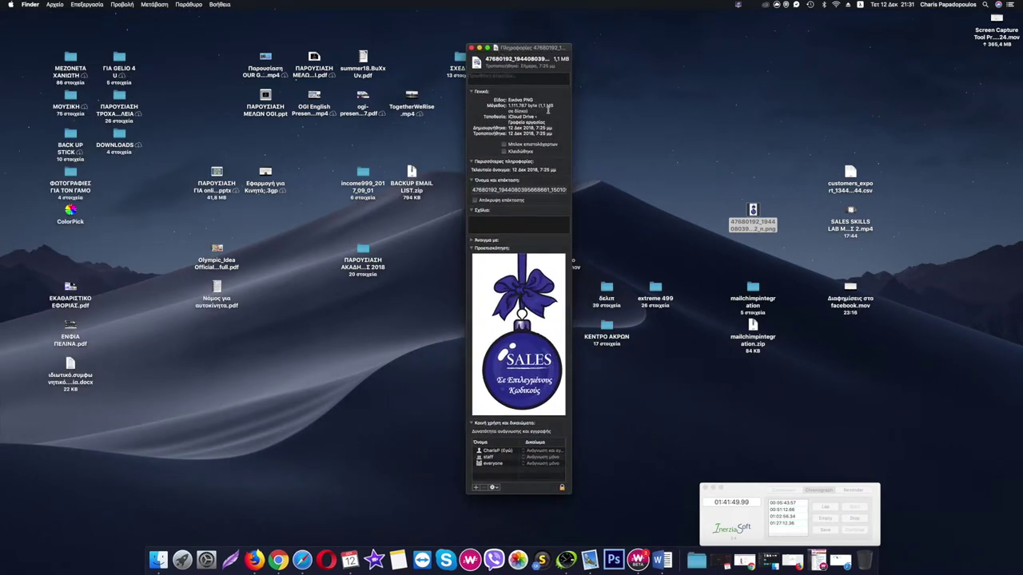
click(472, 48)
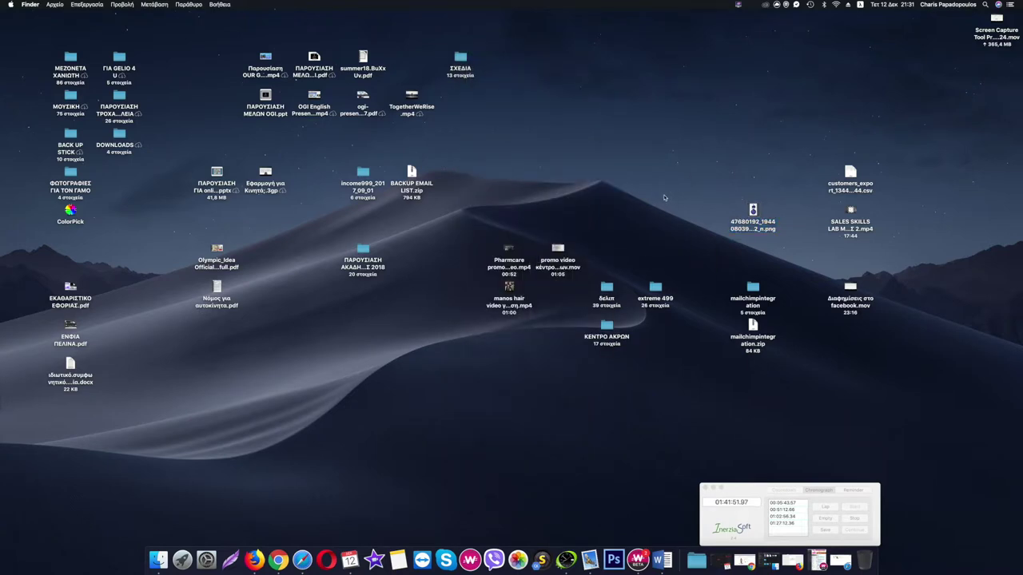
- Switch to Chrome and open the bookmarked TinyPNG site in a new tab
click(278, 559)
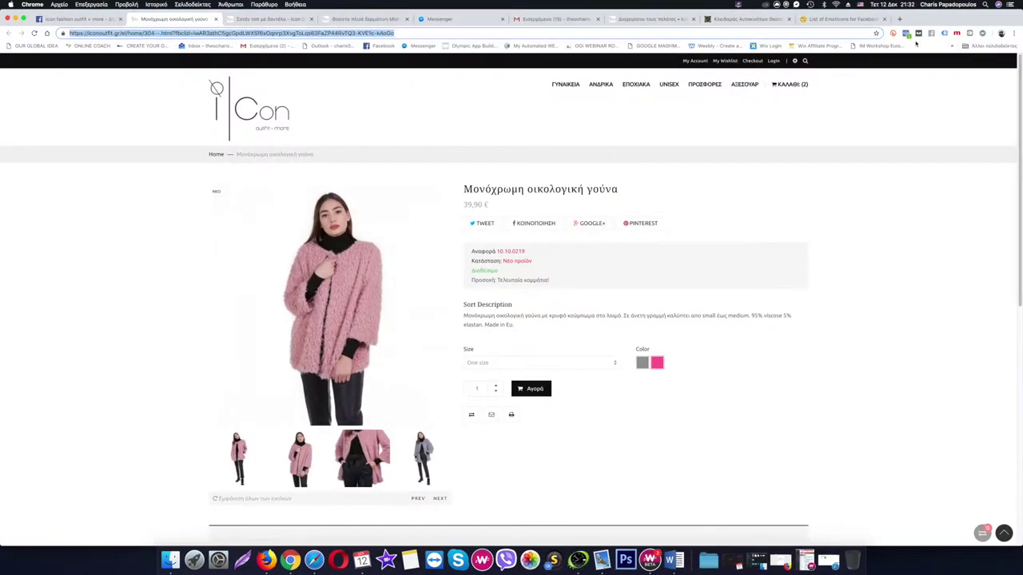
click(899, 18)
click(990, 45)
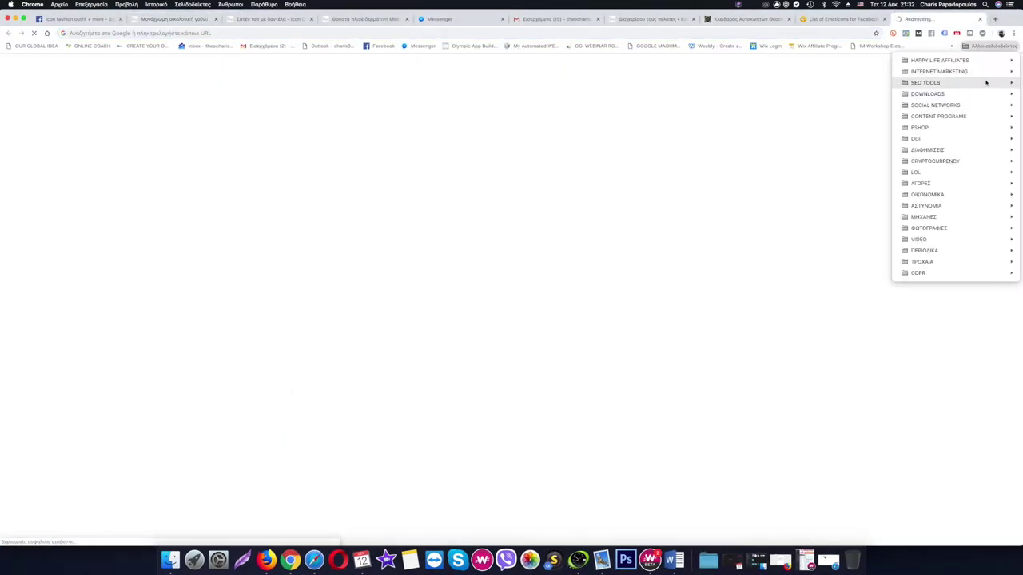
mouse_move(986, 82)
click(799, 94)
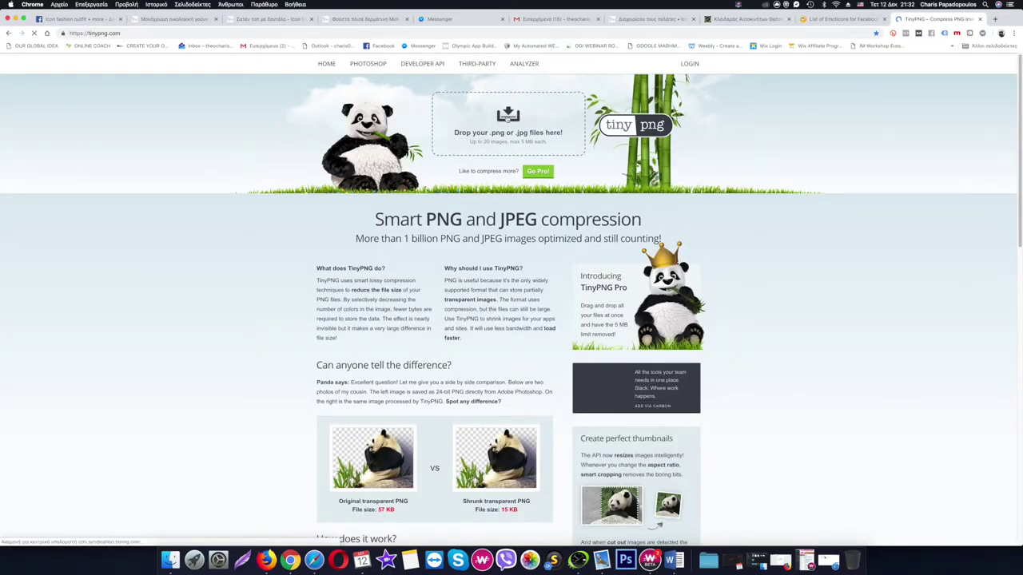
- Compress the 47680192 ornament PNG from the desktop with TinyPNG and save the compressed copy to the desktop
click(508, 118)
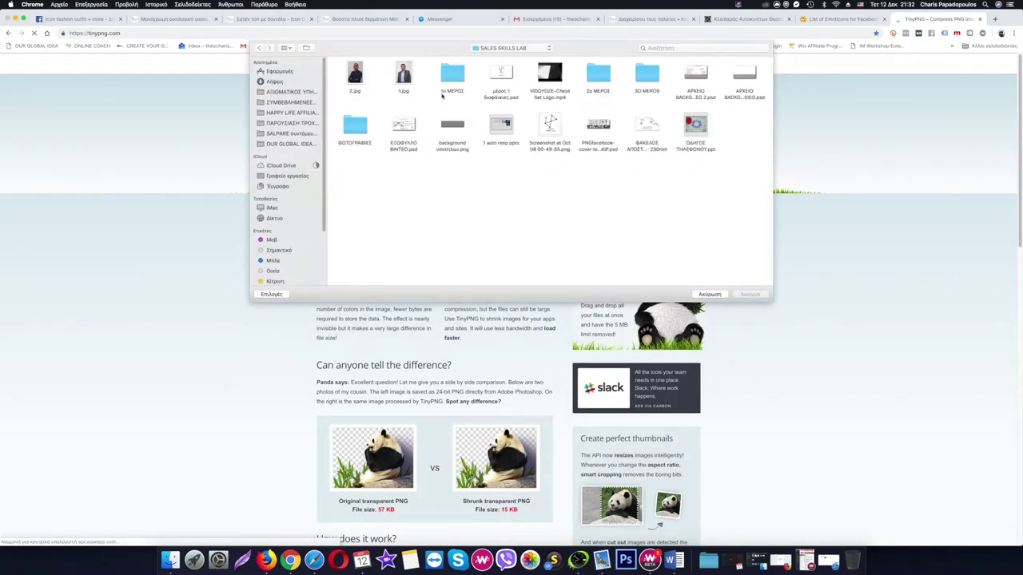
click(287, 176)
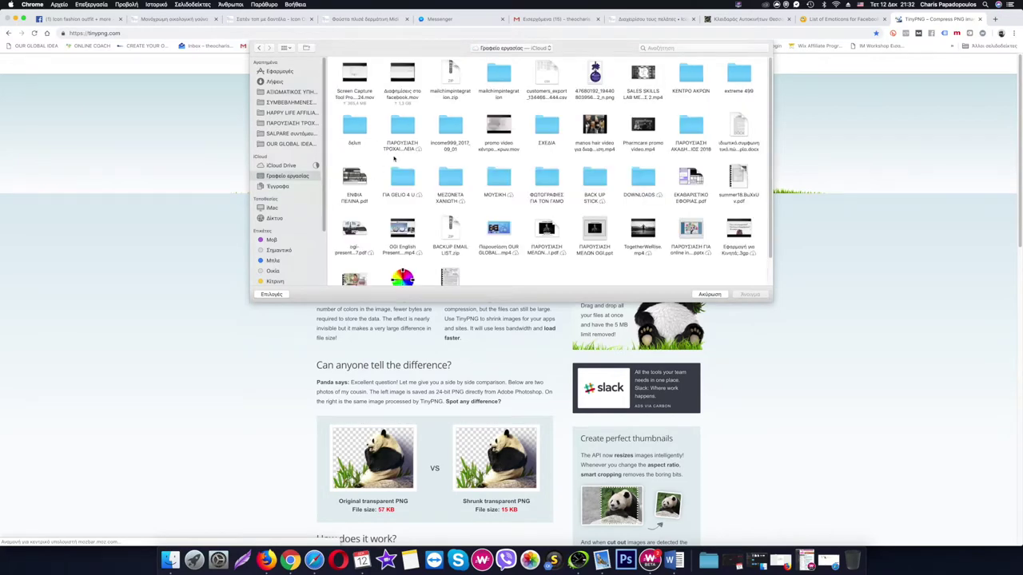
click(595, 76)
click(762, 294)
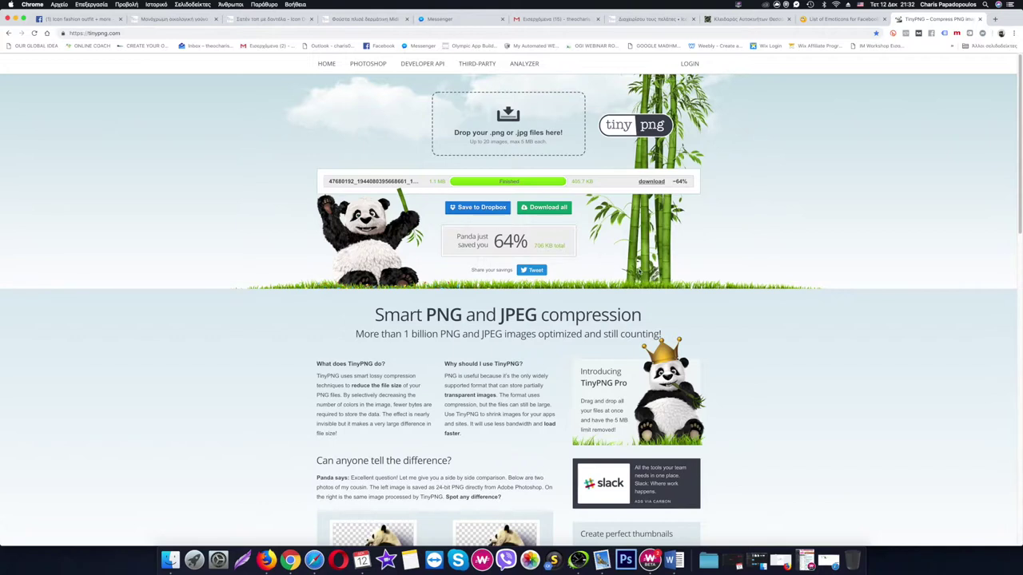
click(651, 181)
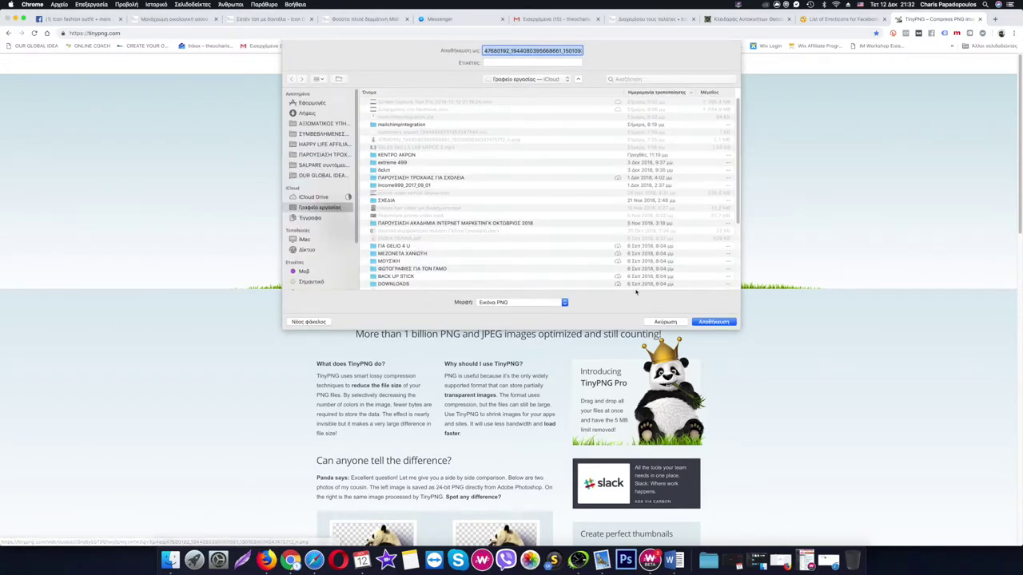
click(713, 322)
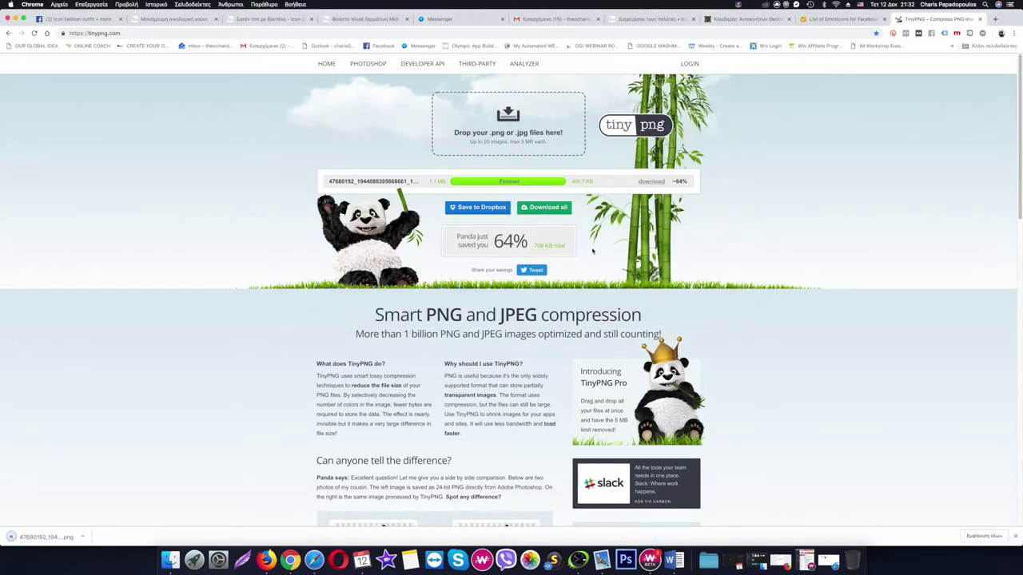
click(15, 19)
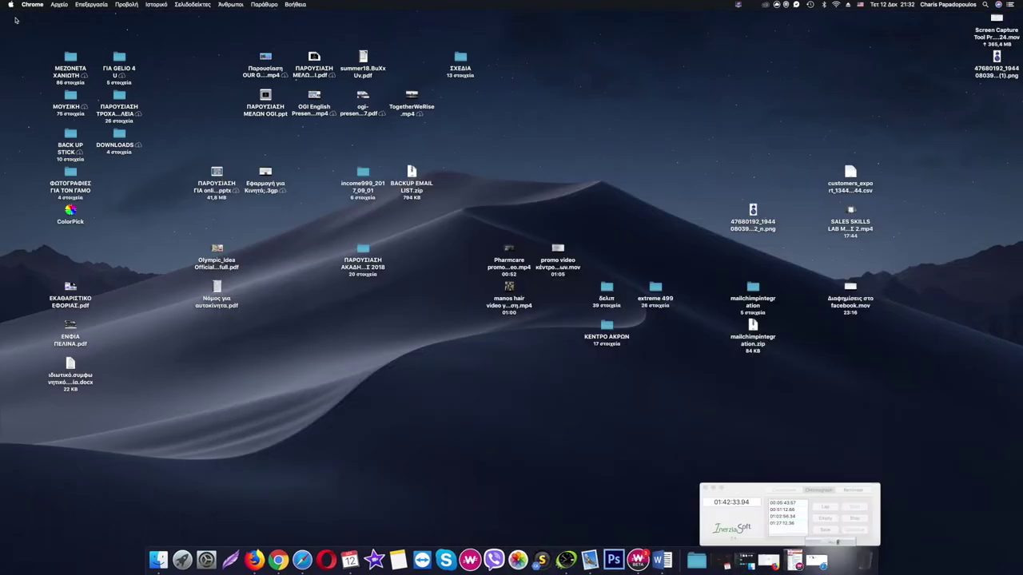
- Open the original and the compressed ornament PNG side by side in Preview, compare their quality and close both
double_click(996, 57)
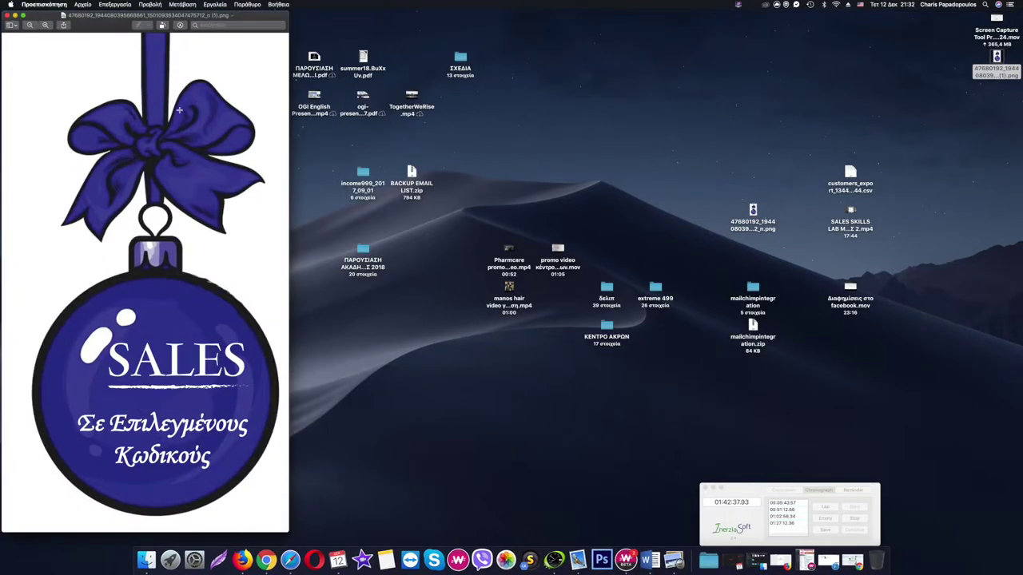
key(super+q)
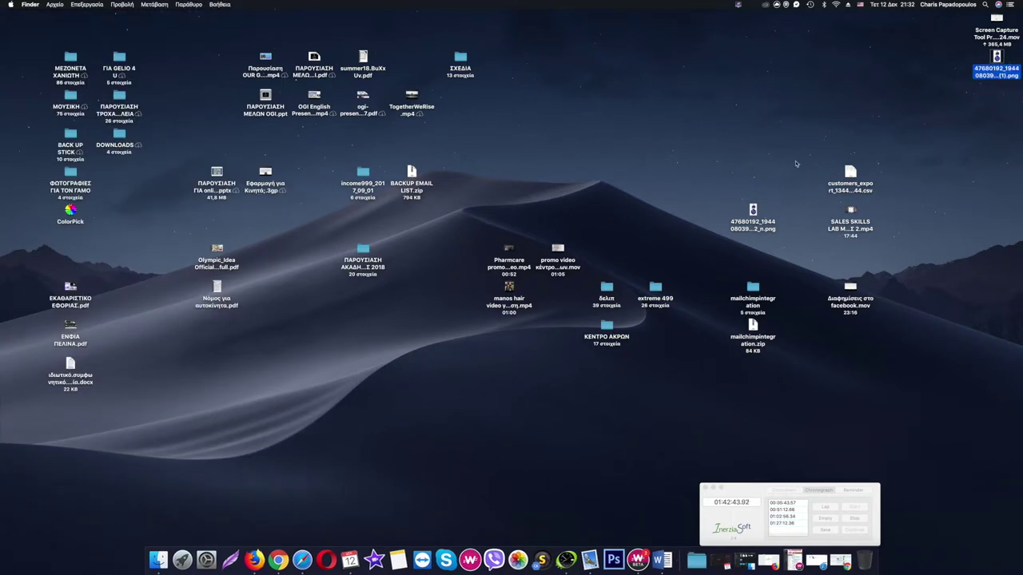
double_click(753, 213)
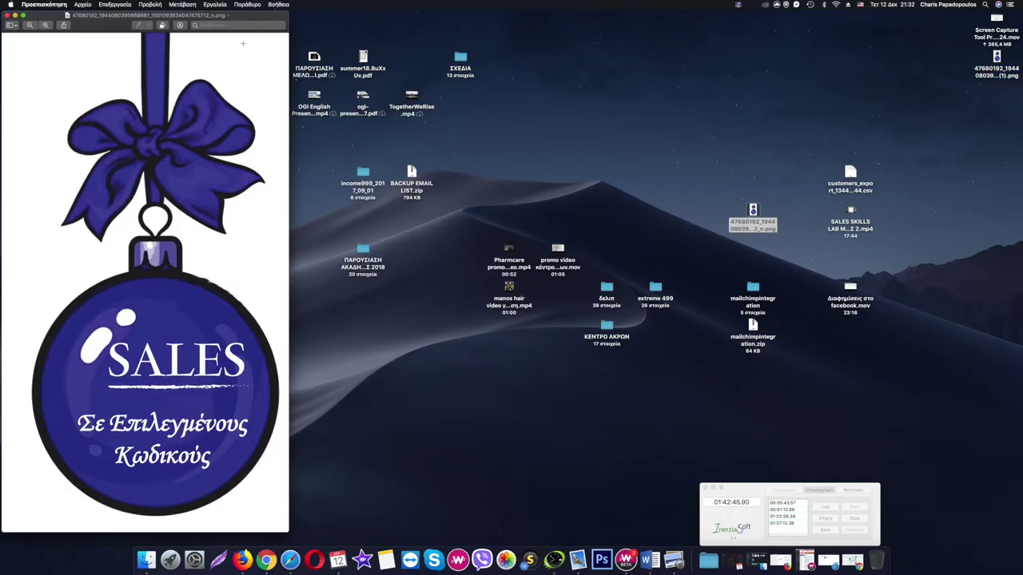
drag(228, 16, 364, 19)
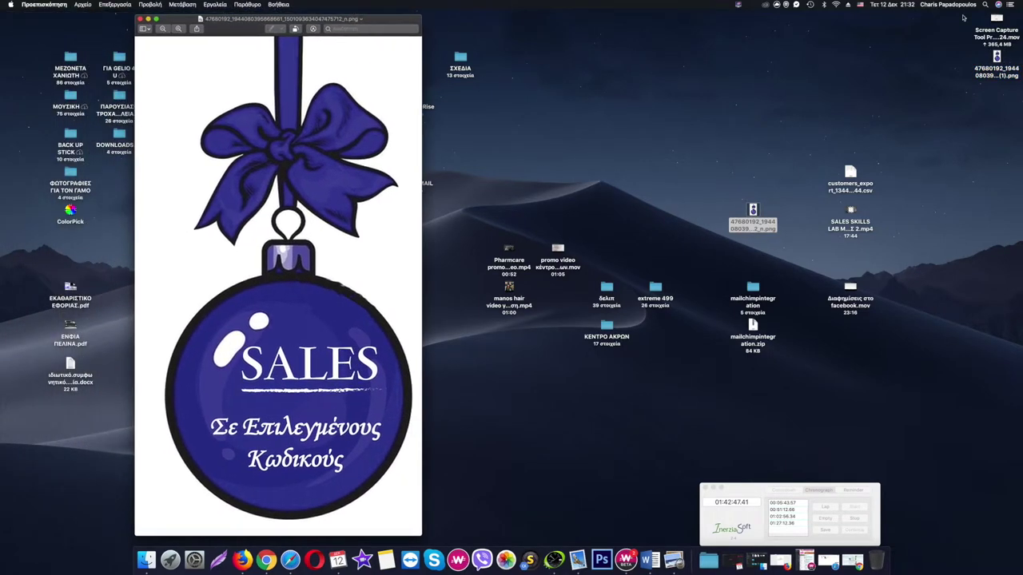
double_click(997, 58)
drag(115, 31, 537, 26)
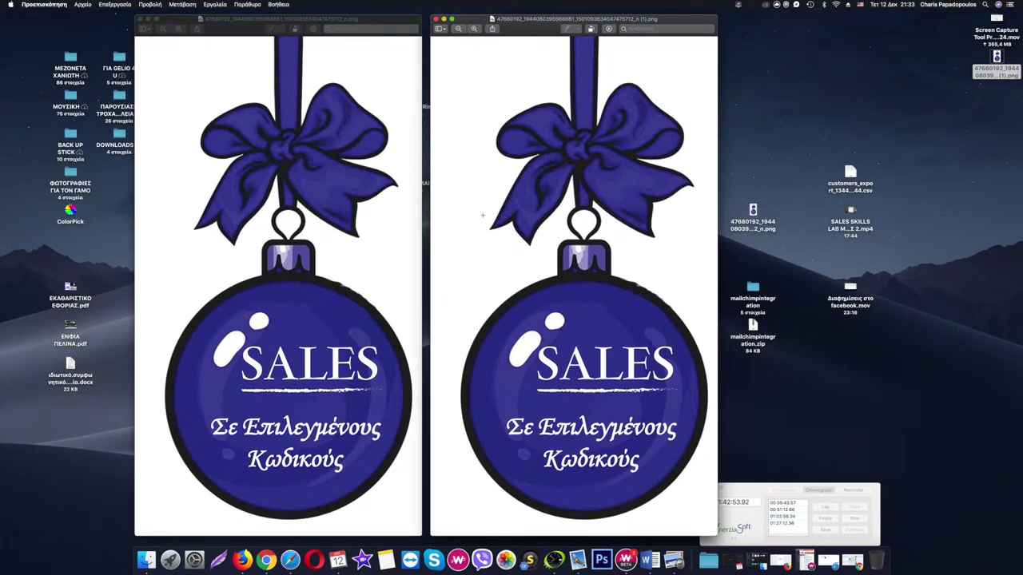
click(139, 19)
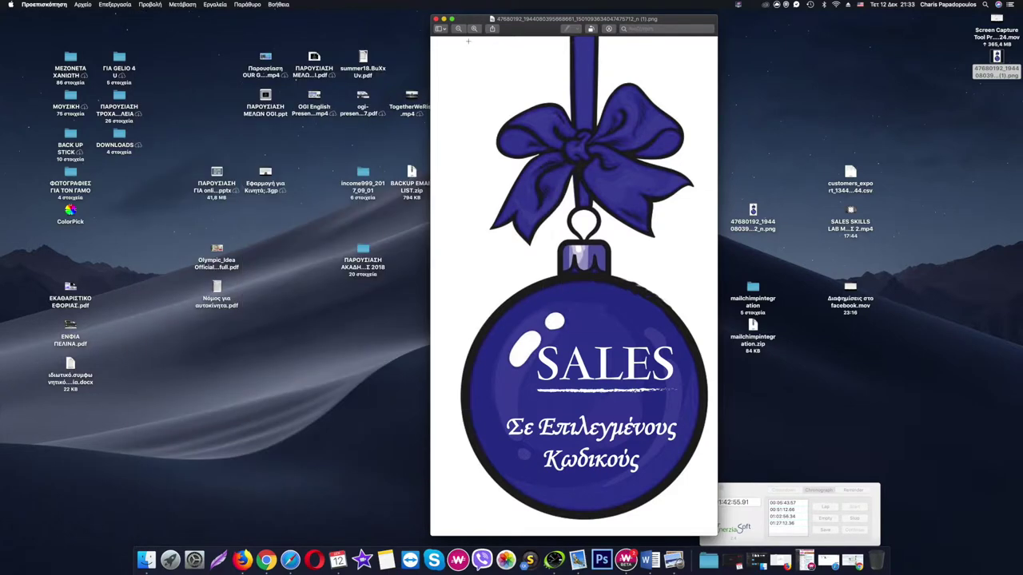
click(436, 19)
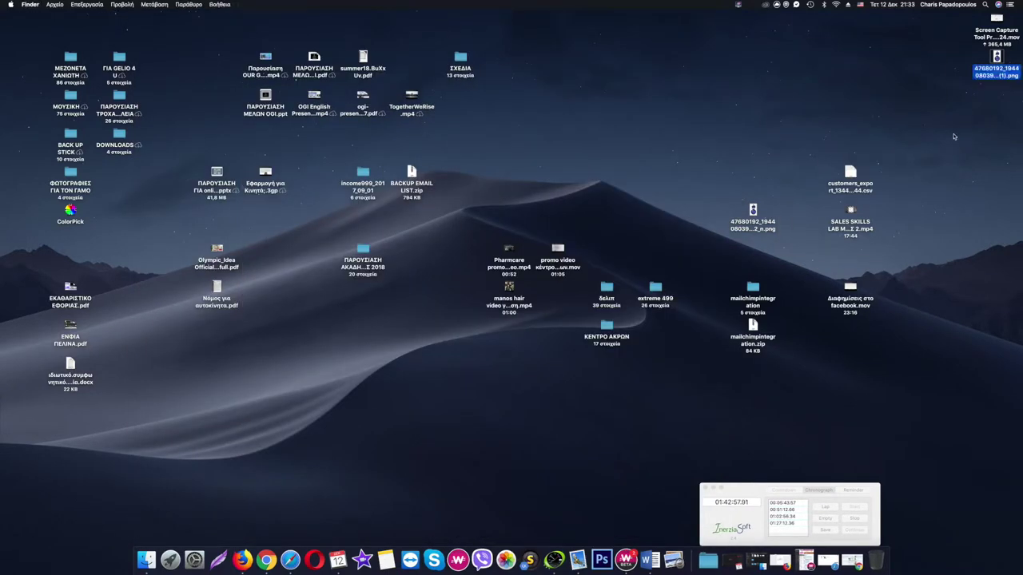
- Switch back to Mailchimp in Safari, reopen the image replacement and delete the uncompressed ornament file from the Content Manager
click(302, 559)
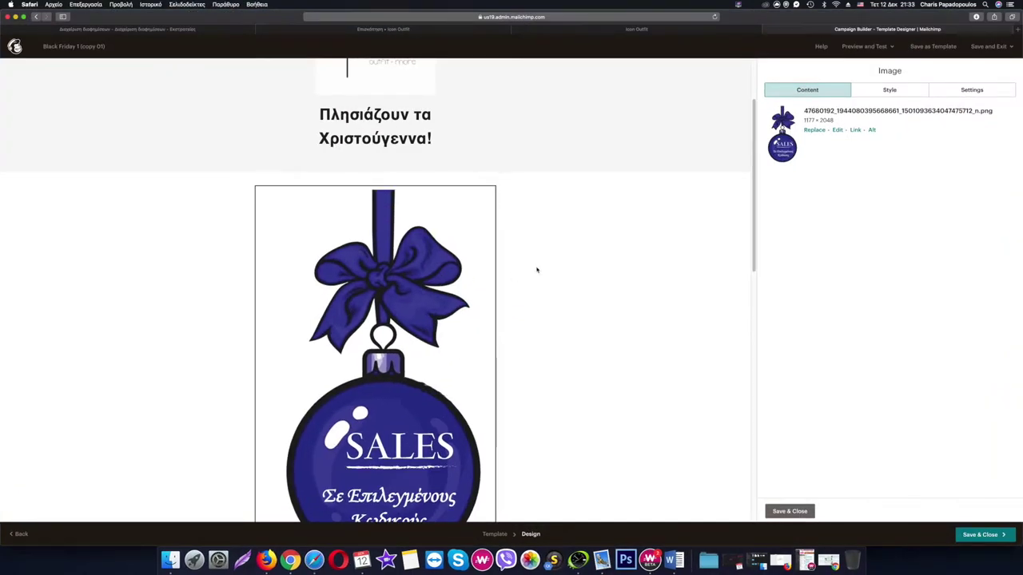
click(814, 131)
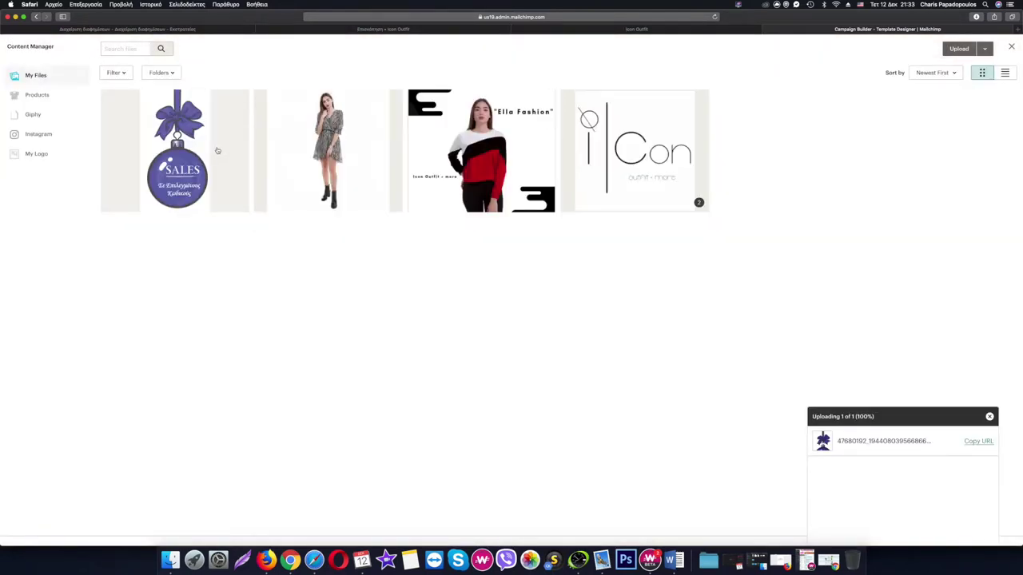
click(189, 150)
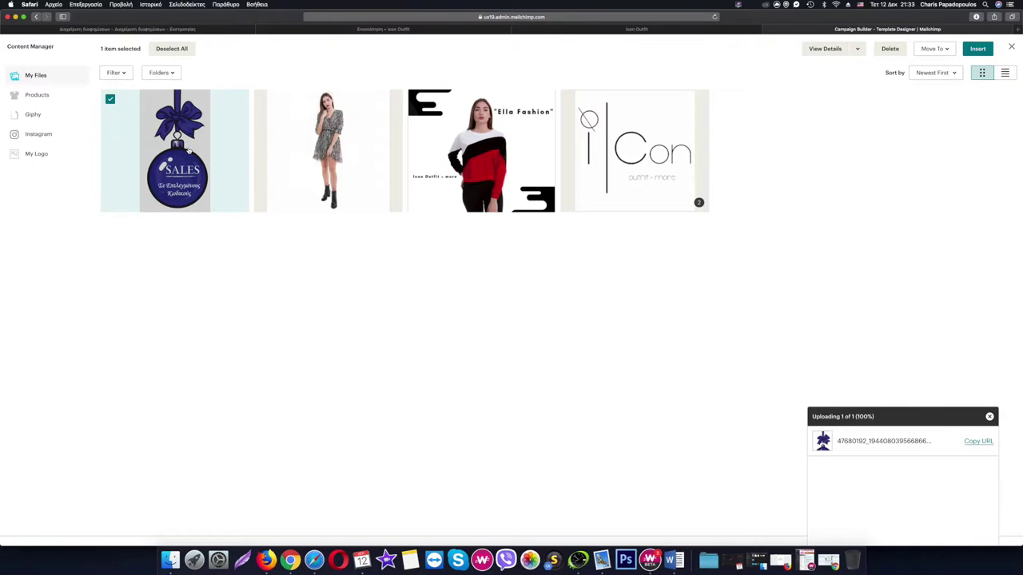
click(888, 48)
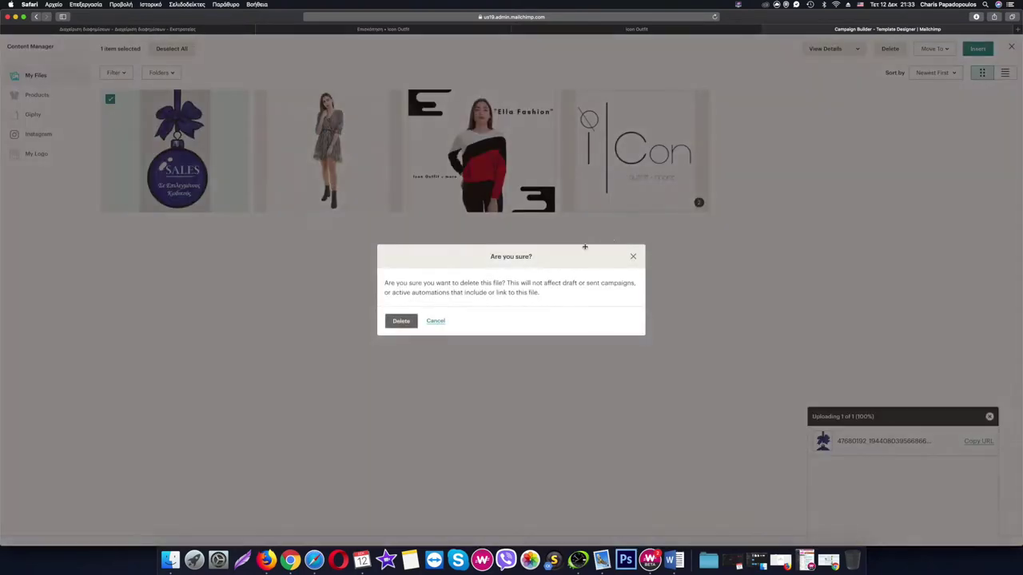
click(400, 321)
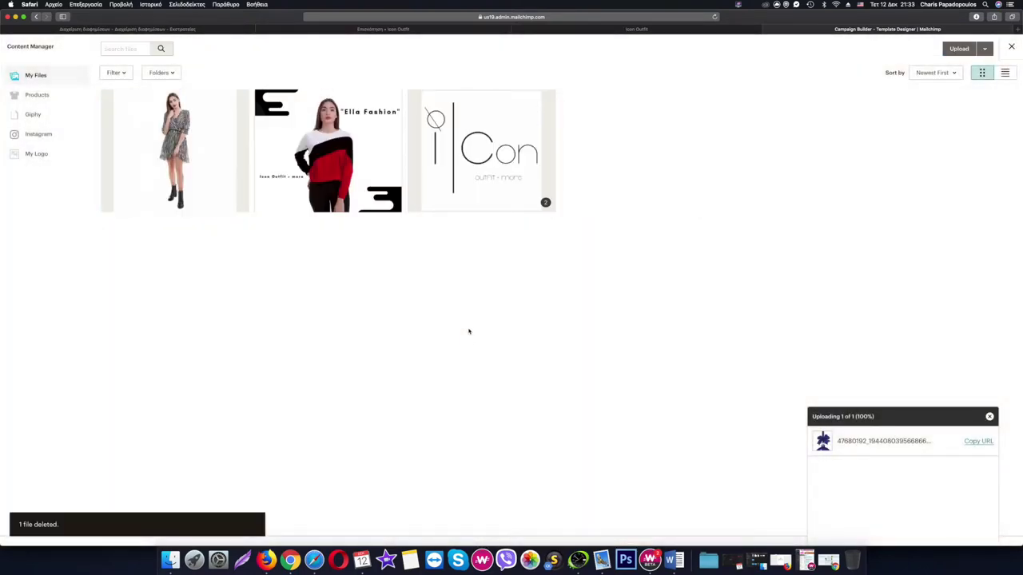
- Upload the compressed 47680192 ornament PNG, the "(1)" copy on the desktop, as the image block's new picture
click(959, 49)
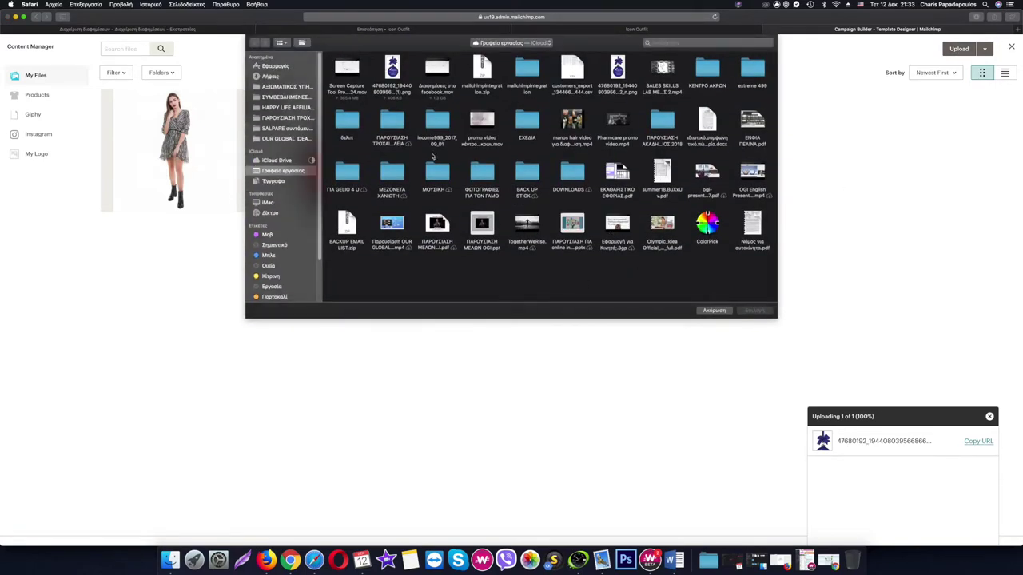
click(396, 71)
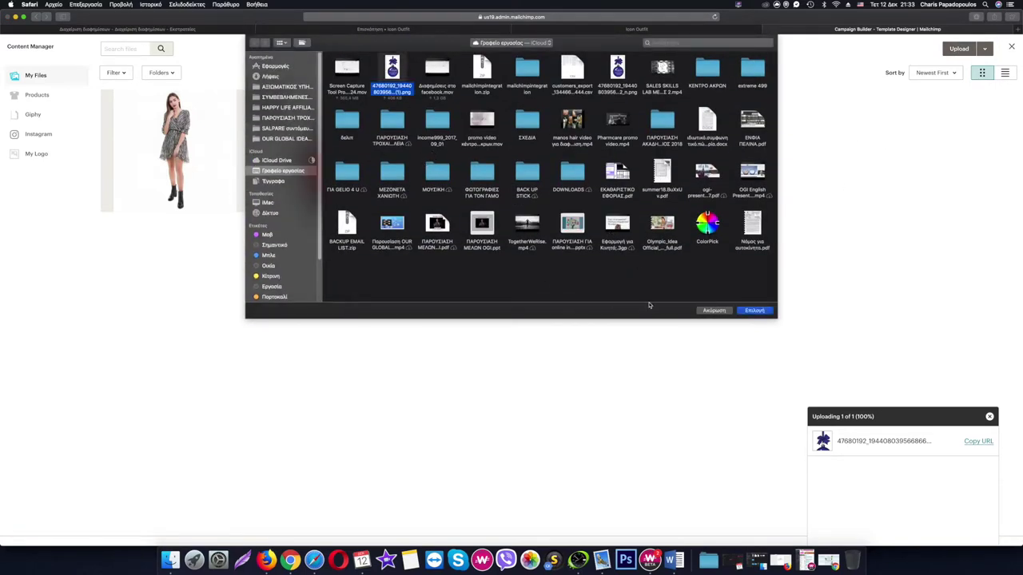
click(754, 310)
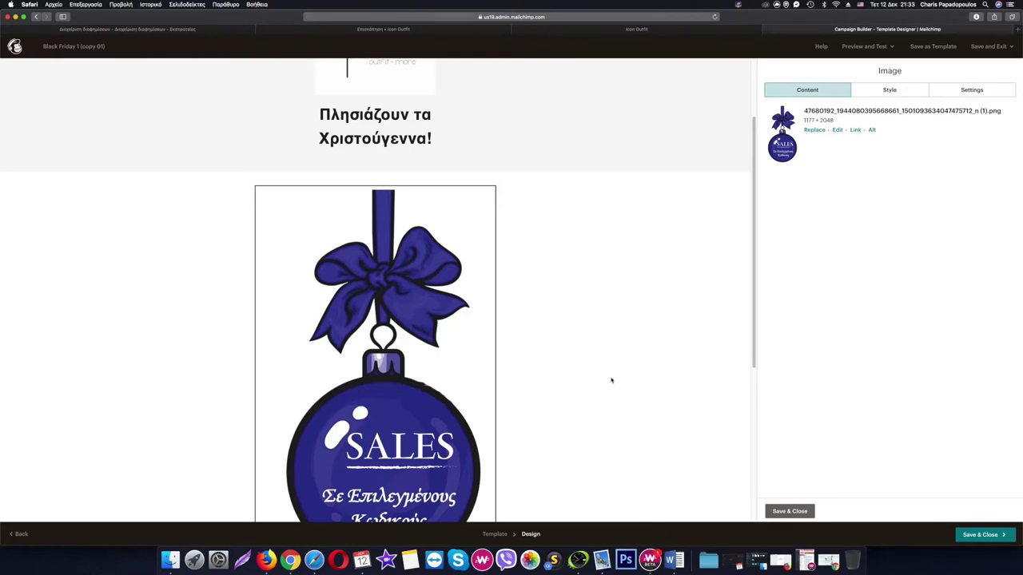
- Examine the email layout from the logo and heading down to the text and button below the ornament image
scroll(543, 312, up, 2)
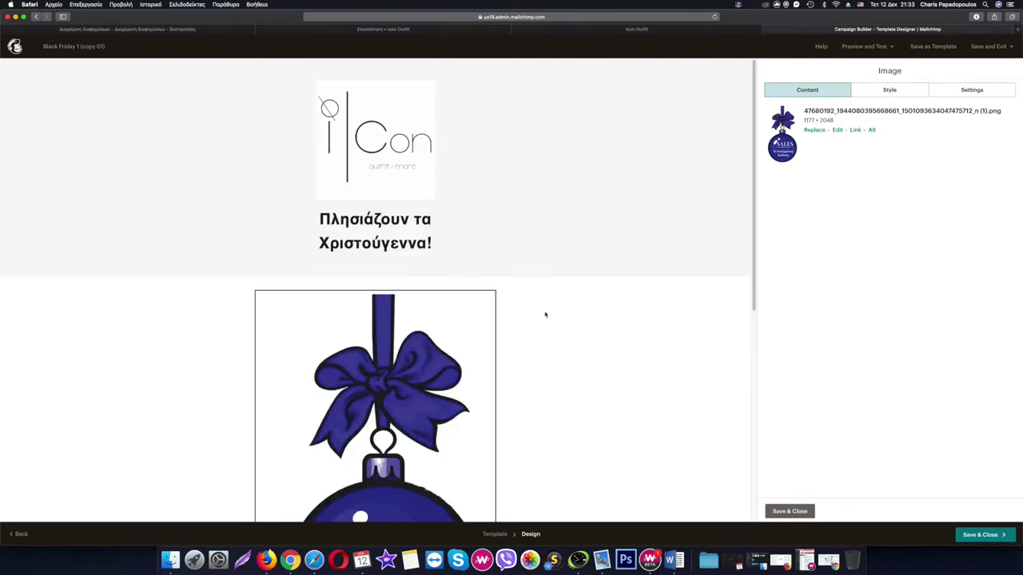
scroll(527, 308, down, 5)
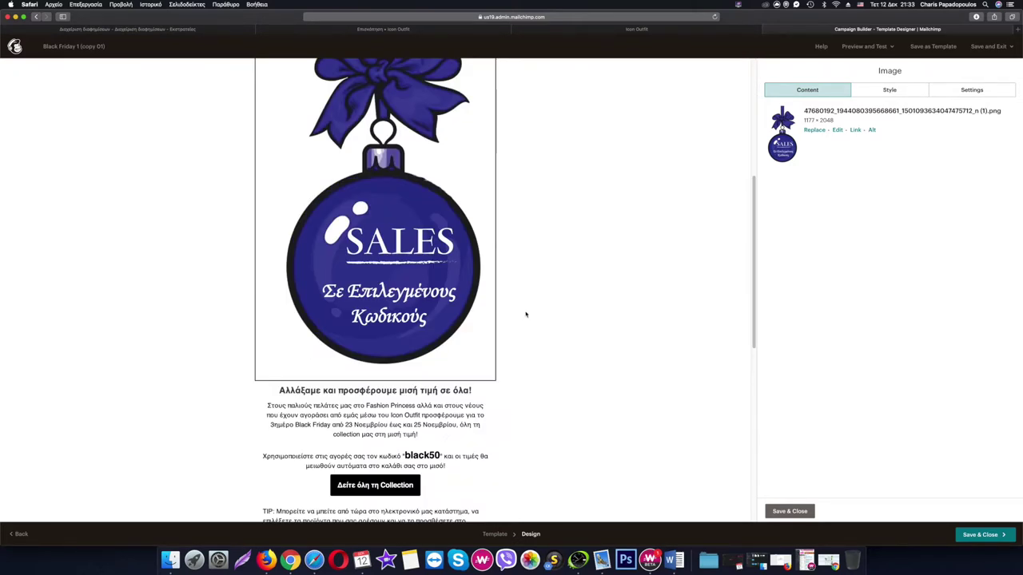
scroll(525, 316, up, 3)
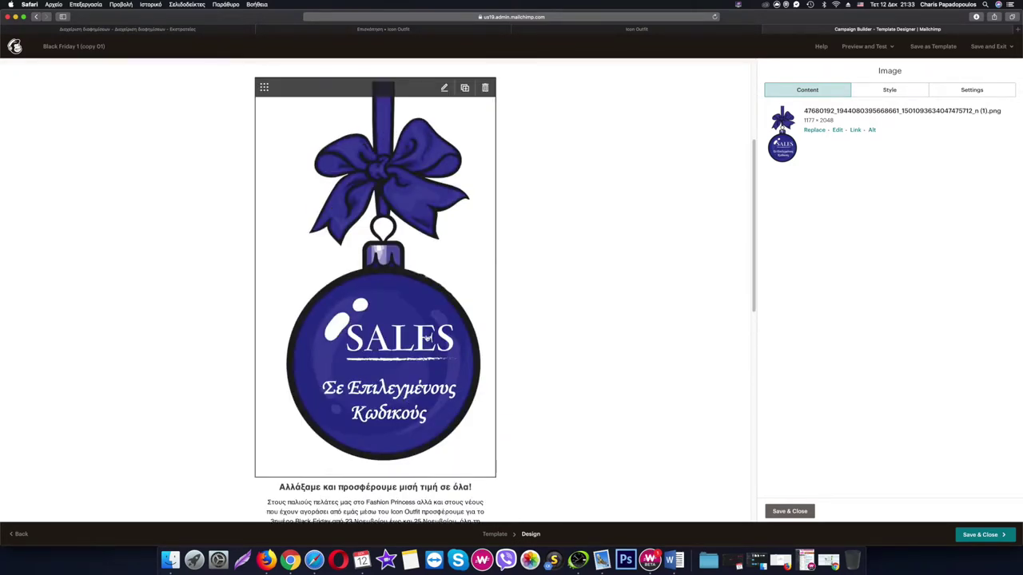
scroll(427, 338, up, 5)
scroll(424, 336, down, 10)
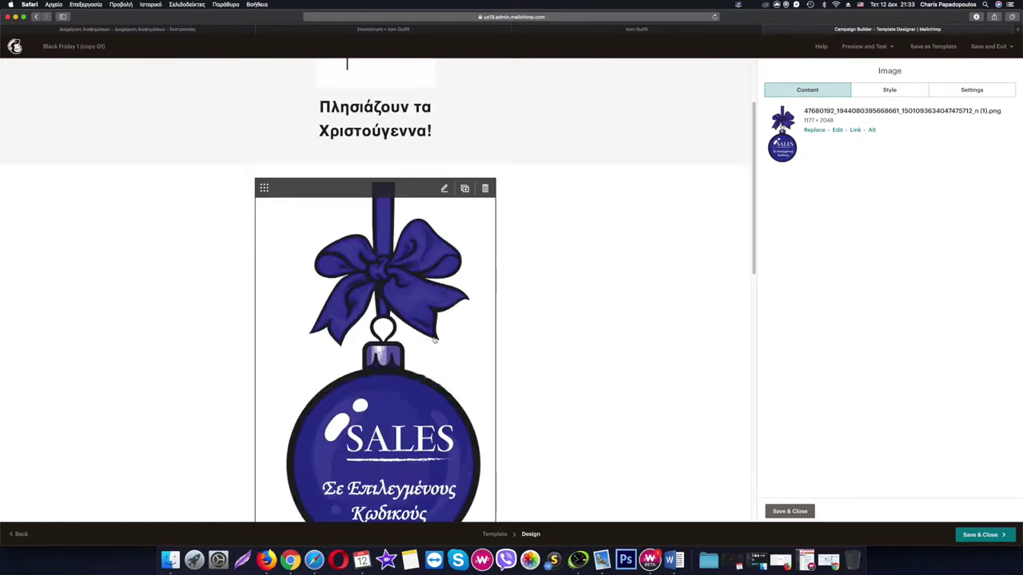
scroll(515, 356, down, 1)
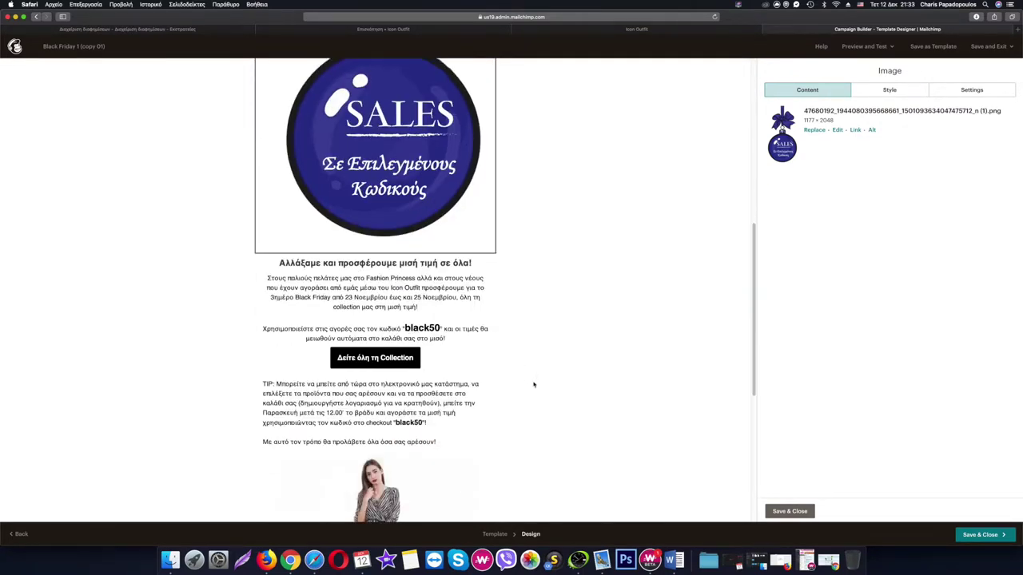
- Open the ornament picture in the image editor and look over the available editing tools
scroll(571, 358, down, 2)
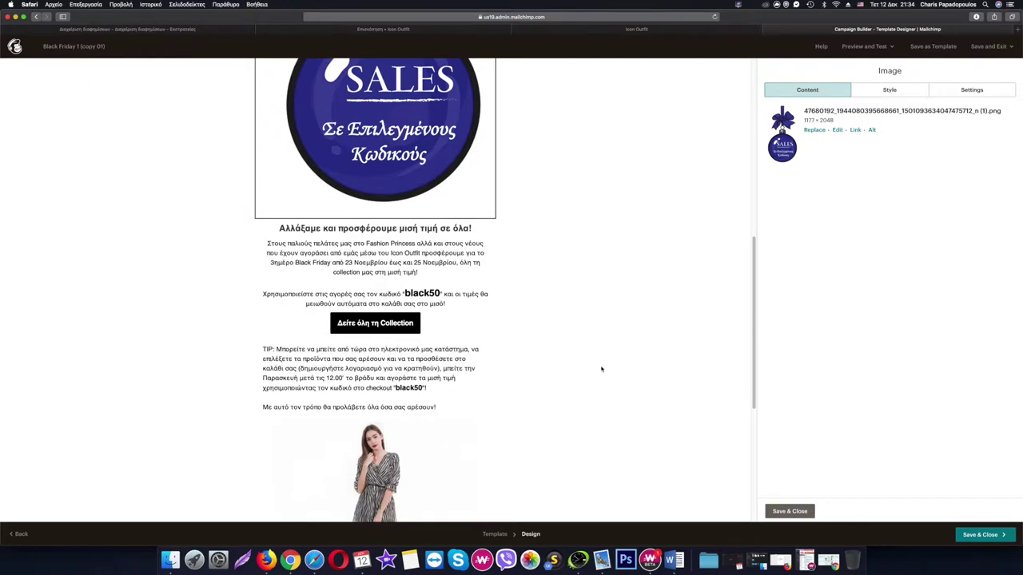
scroll(600, 228, up, 13)
scroll(600, 229, down, 6)
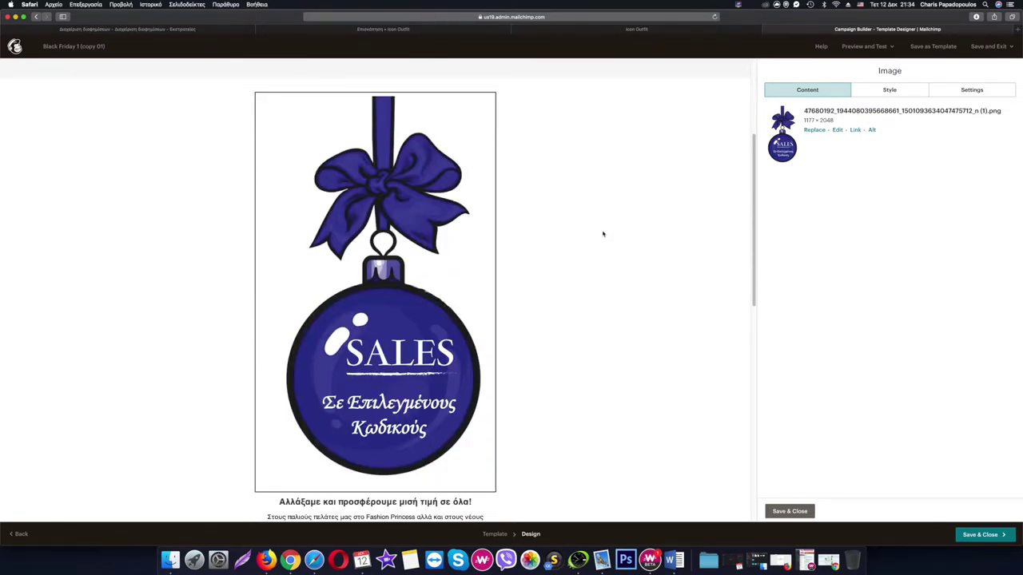
click(800, 510)
click(837, 130)
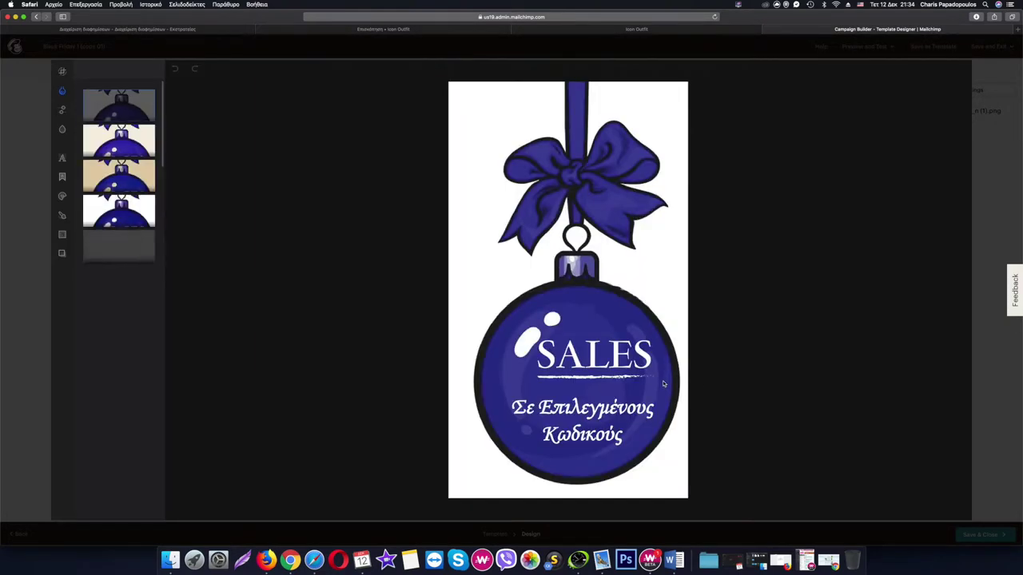
mouse_move(62, 110)
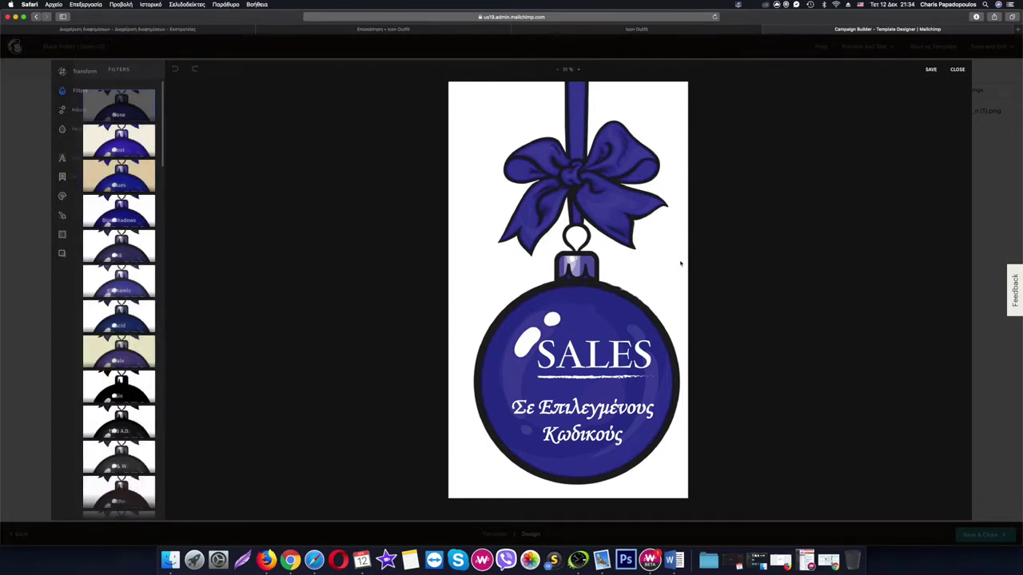
mouse_move(62, 130)
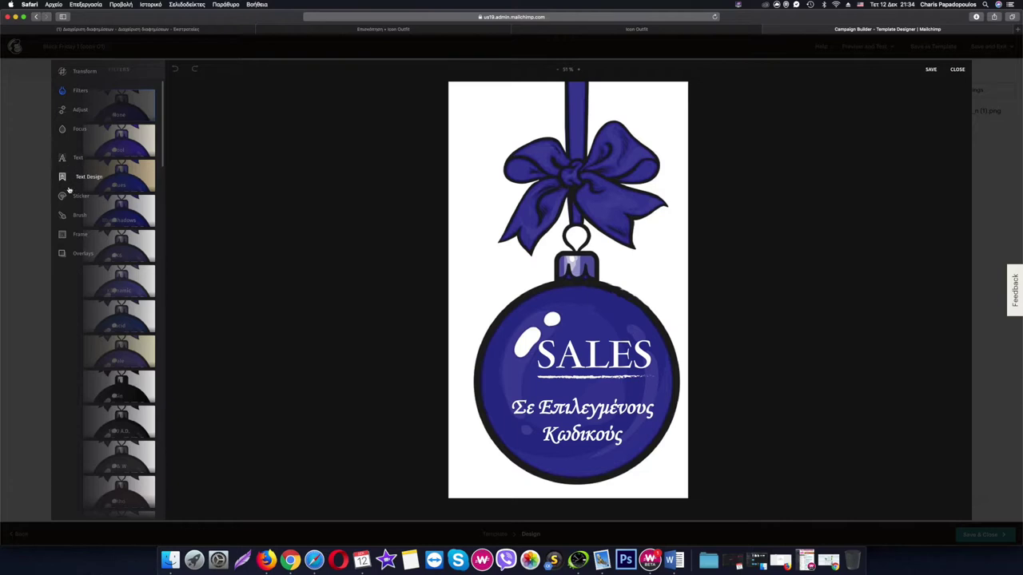
mouse_move(61, 240)
- Try to reduce the ornament picture's width to 500 with Transform, reposition the crop area and close the editor without saving
click(68, 73)
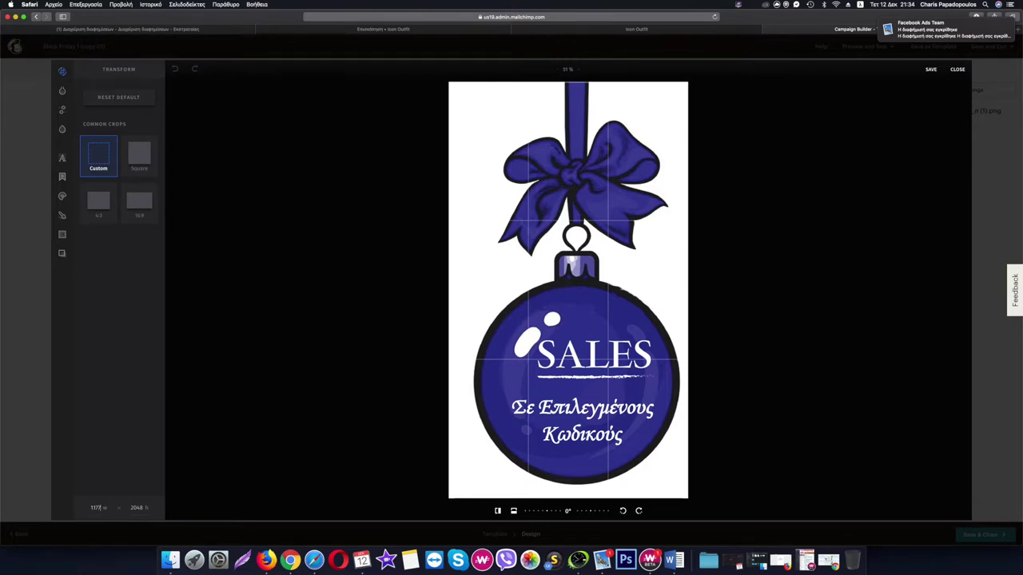
key(BackSpace)
key(BackSpace)
key(BackSpace)
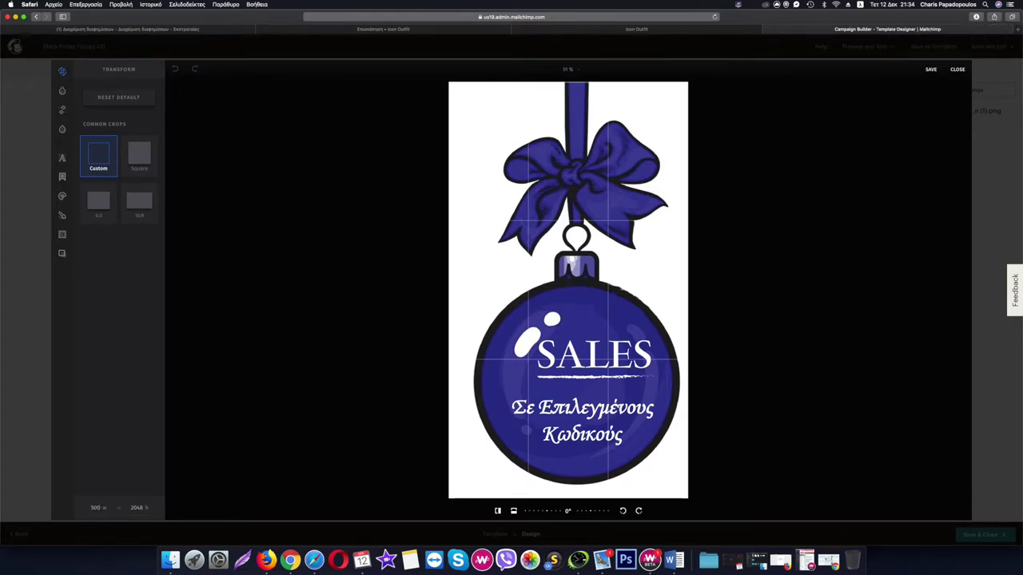
key(Return)
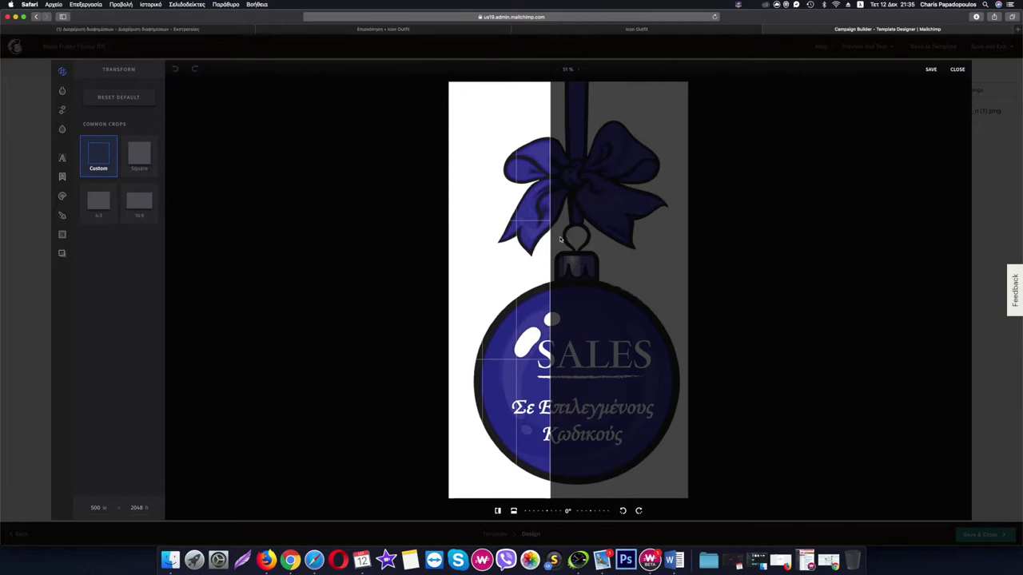
drag(549, 240, 606, 238)
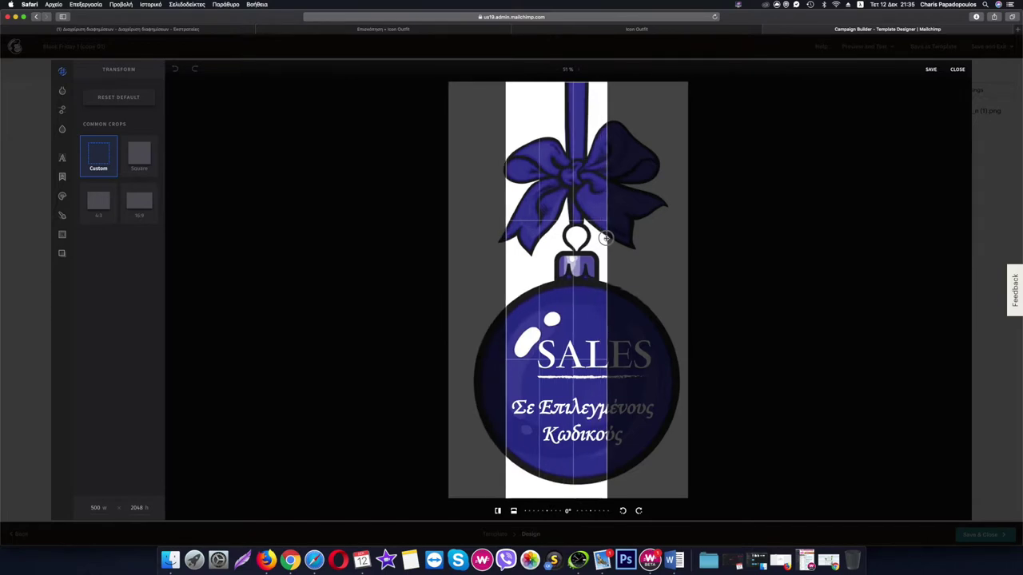
drag(508, 279, 478, 277)
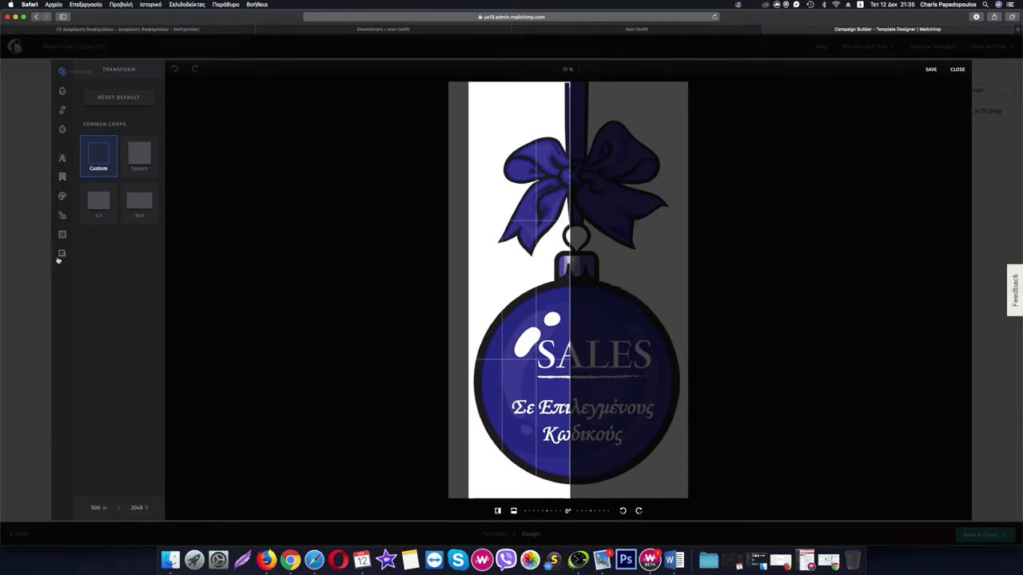
click(958, 70)
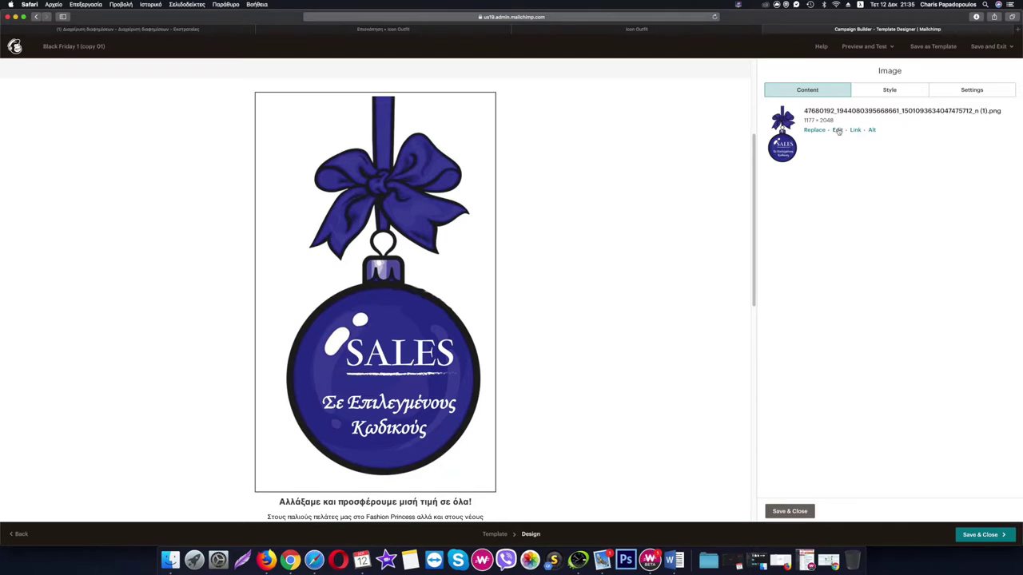
- Reopen the image editor, try the Square crop and a horizontal flip on the ornament picture, and revert both
click(488, 309)
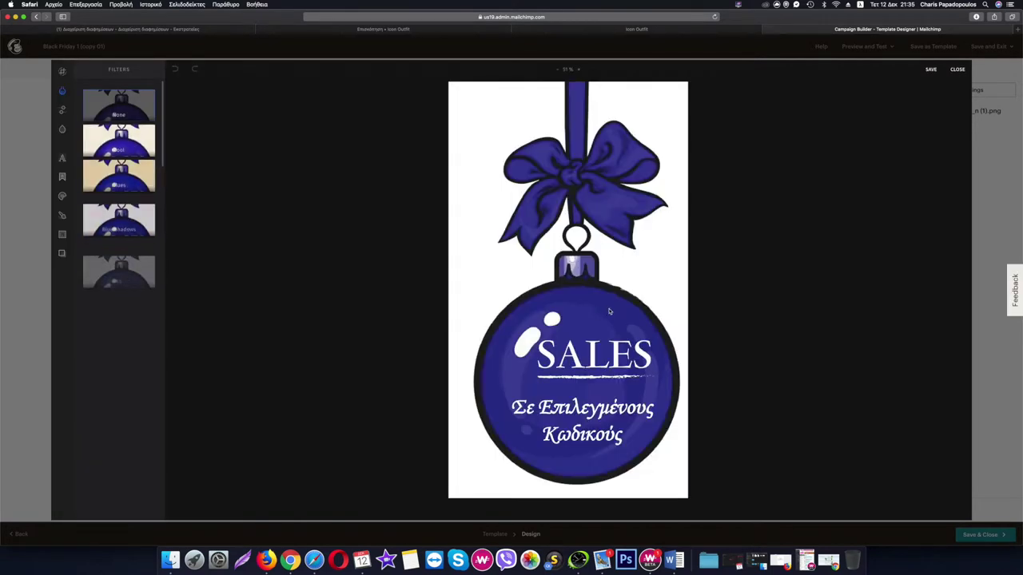
click(62, 71)
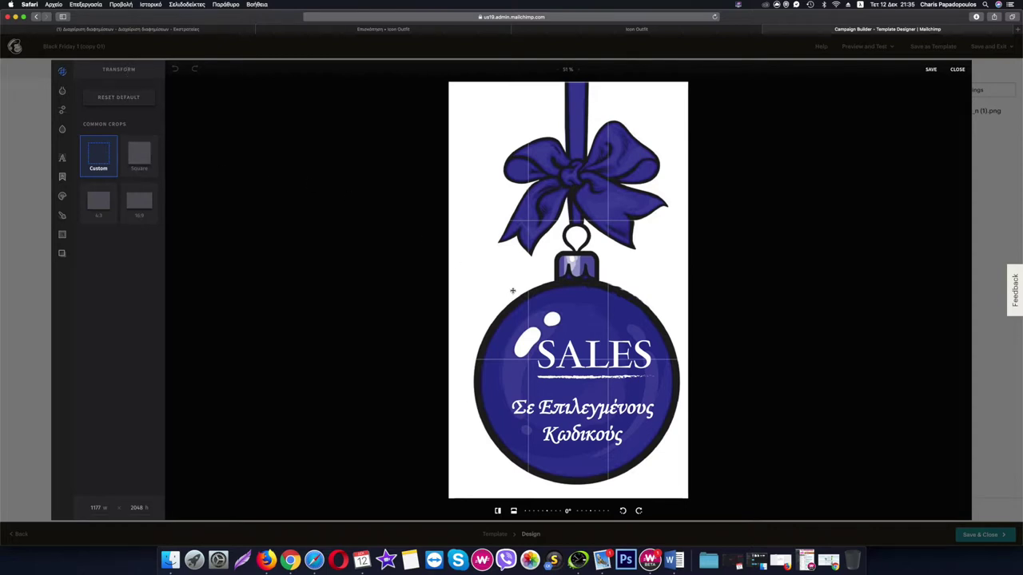
click(143, 155)
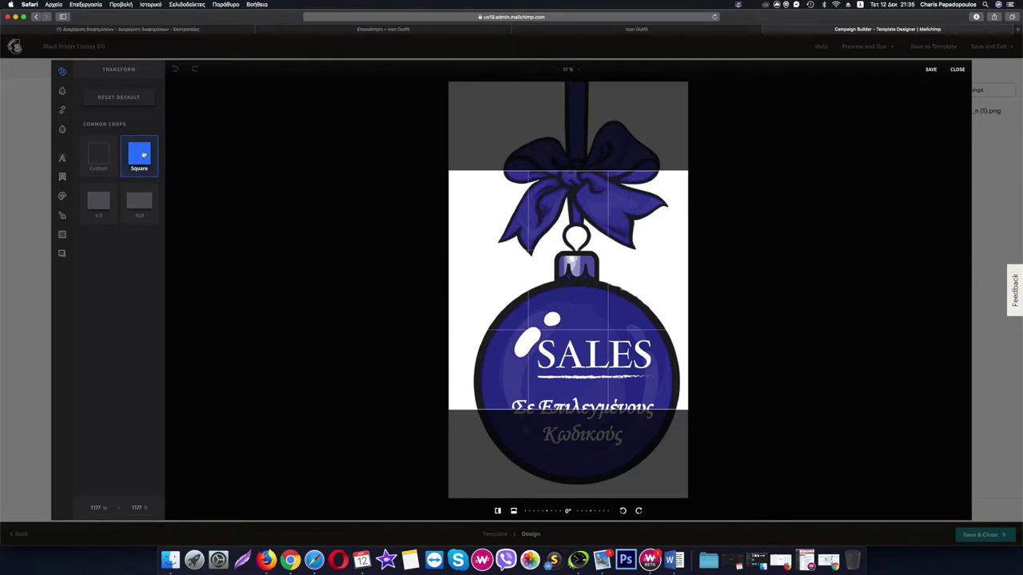
click(98, 155)
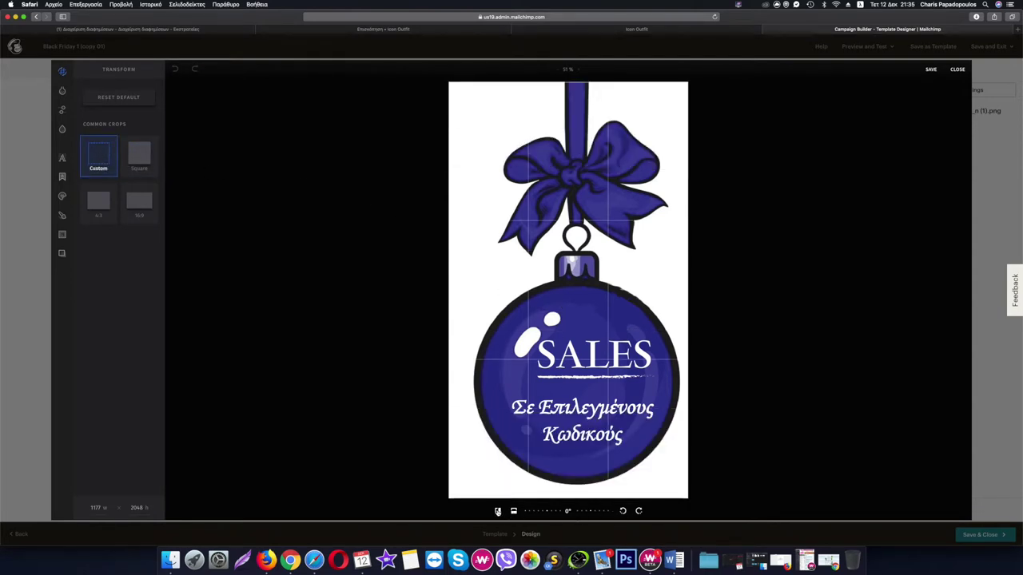
click(497, 512)
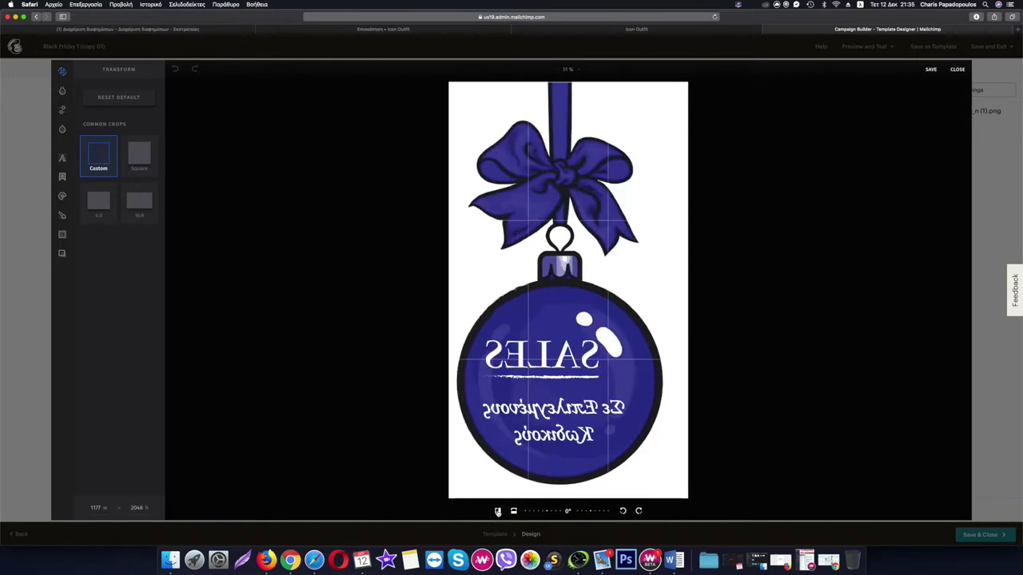
click(497, 511)
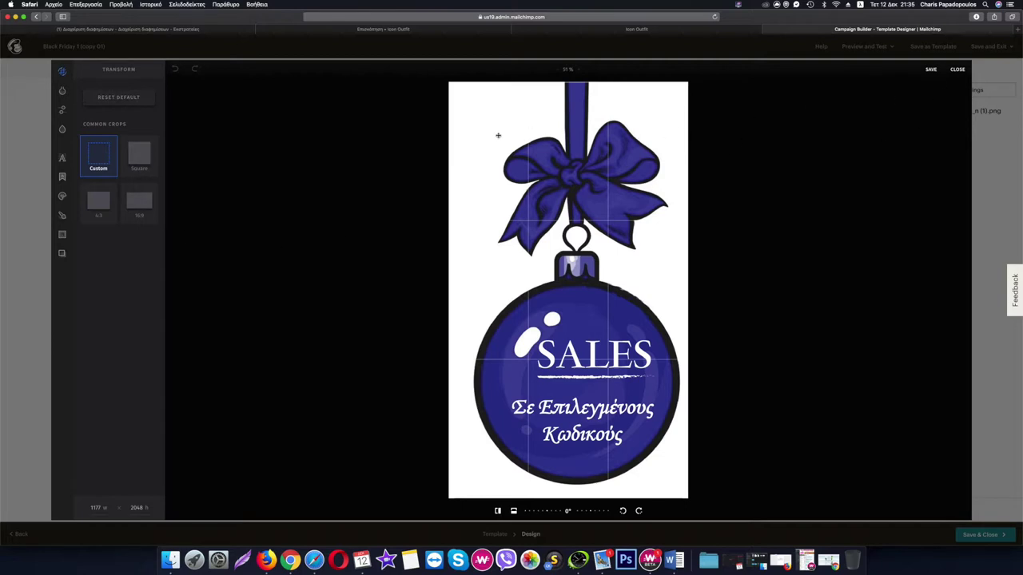
- Look through the Adjust and Overlays options of the image editor
click(64, 110)
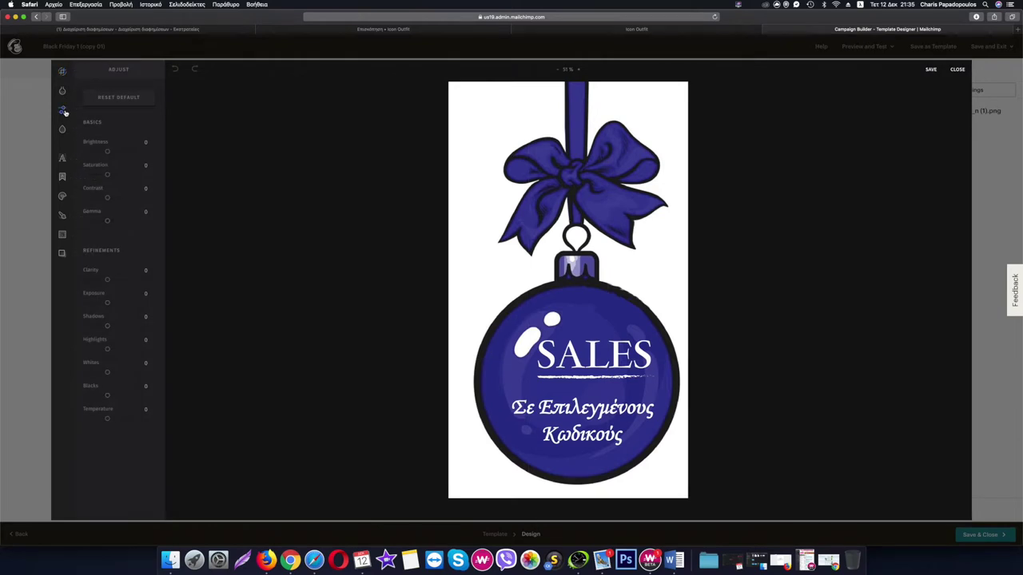
mouse_move(65, 133)
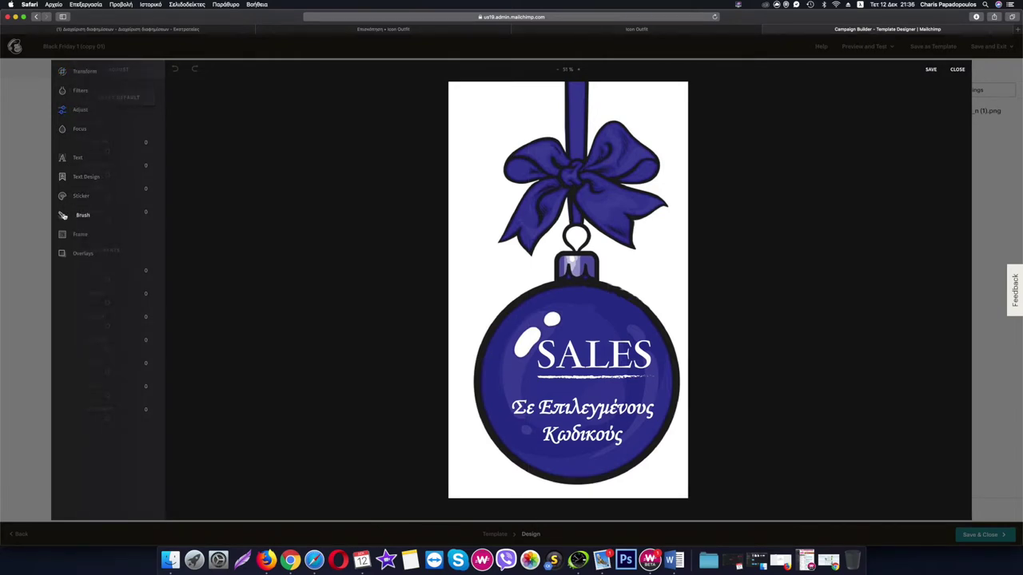
click(63, 255)
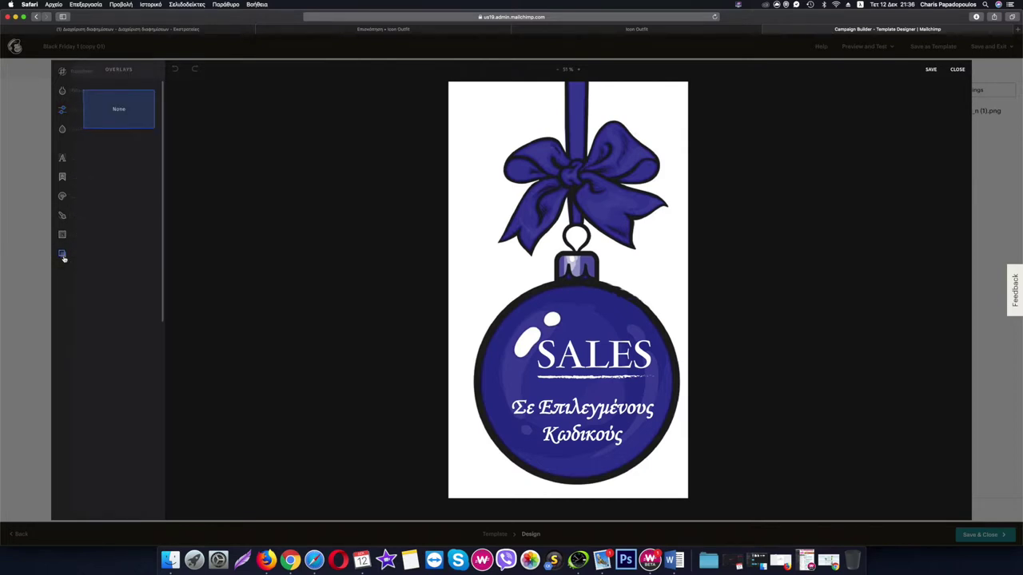
- Try a slight rotation of the ornament picture with Transform and reset the transformation to its defaults
click(63, 72)
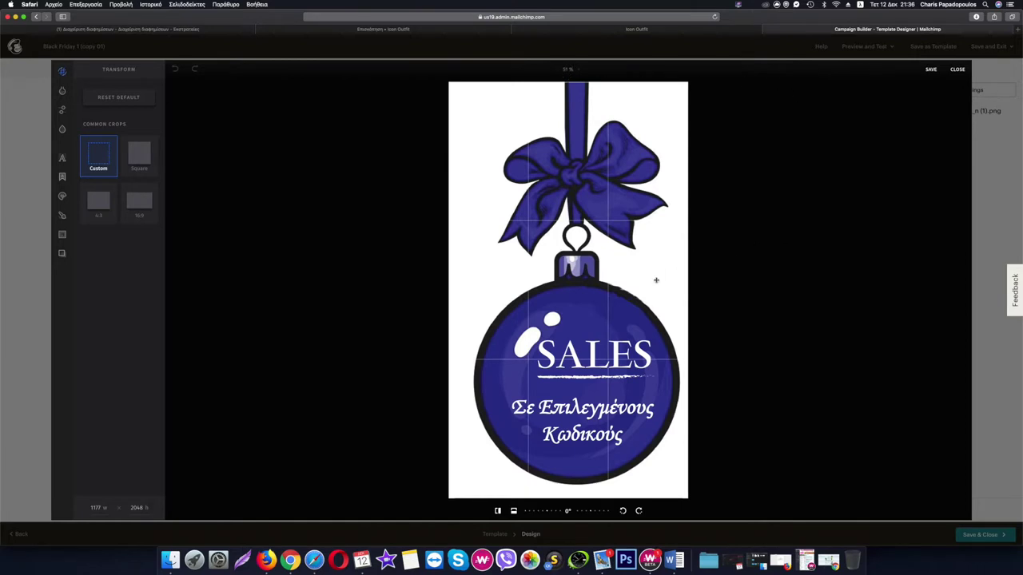
mouse_move(685, 495)
mouse_down()
mouse_move(673, 472)
mouse_move(685, 497)
mouse_up()
mouse_move(64, 216)
mouse_move(567, 510)
mouse_down()
mouse_move(512, 506)
mouse_move(557, 502)
mouse_up()
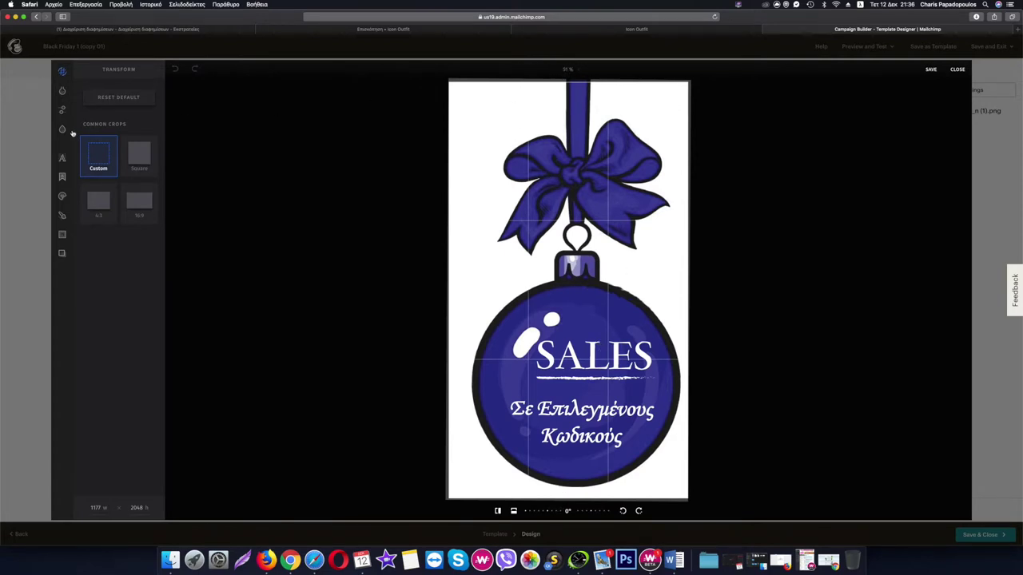
mouse_move(84, 73)
click(120, 102)
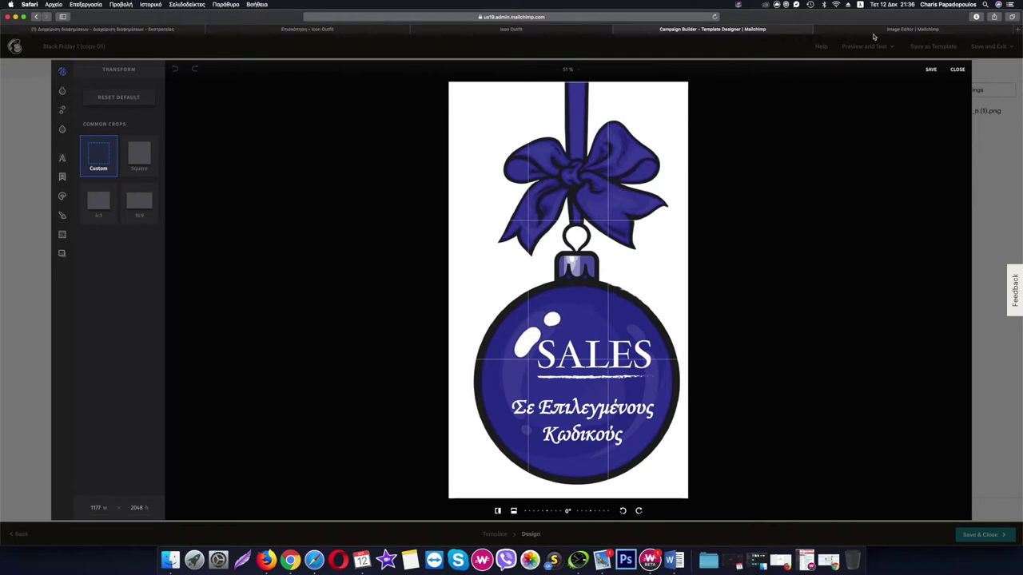
- Close the extra Image Editor browser page and save the ornament picture from the editor in the campaign
click(855, 28)
click(817, 30)
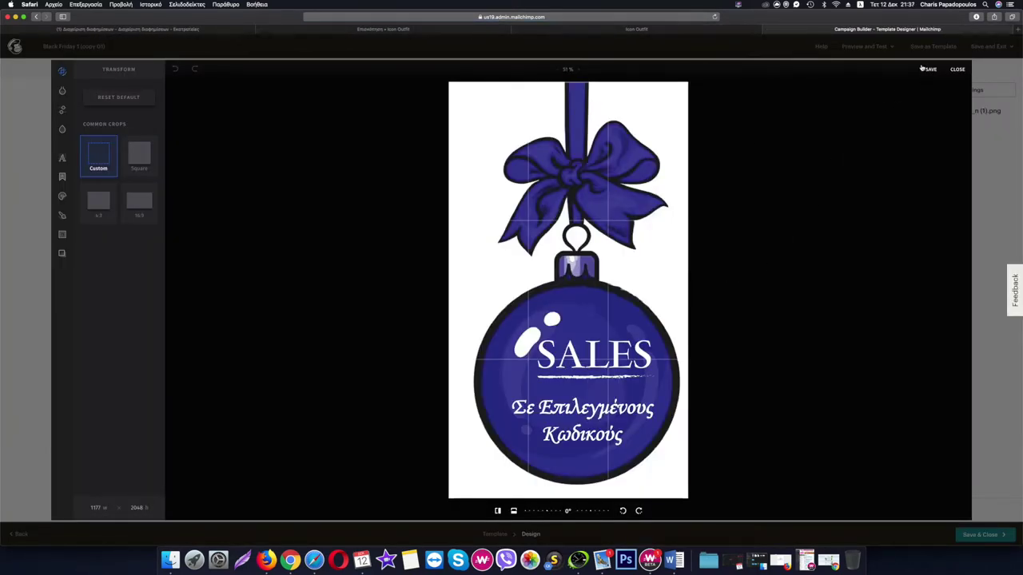
click(930, 70)
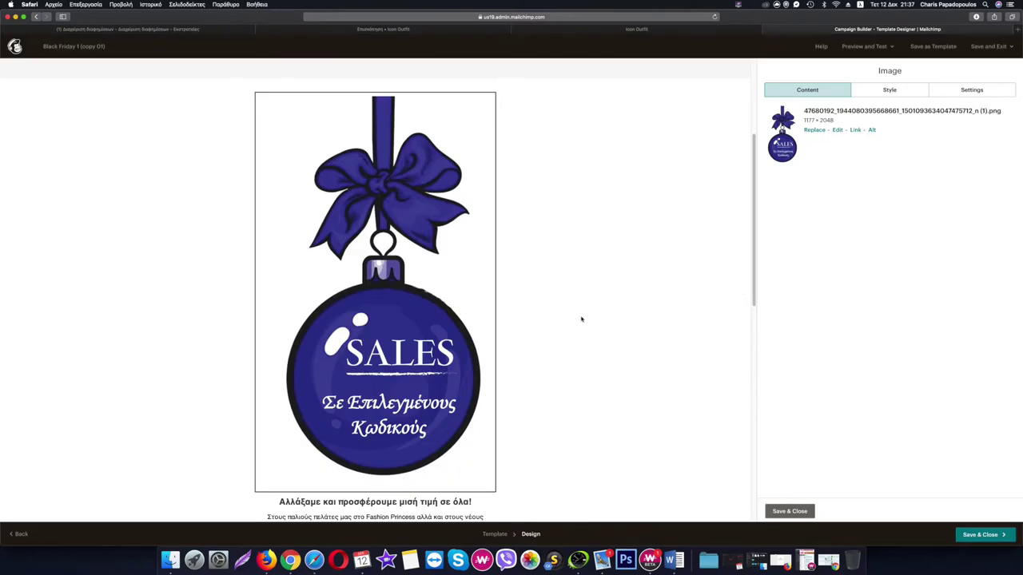
- Review the email from the logo down to the text below the ornament, and save and close the image block
scroll(513, 349, up, 5)
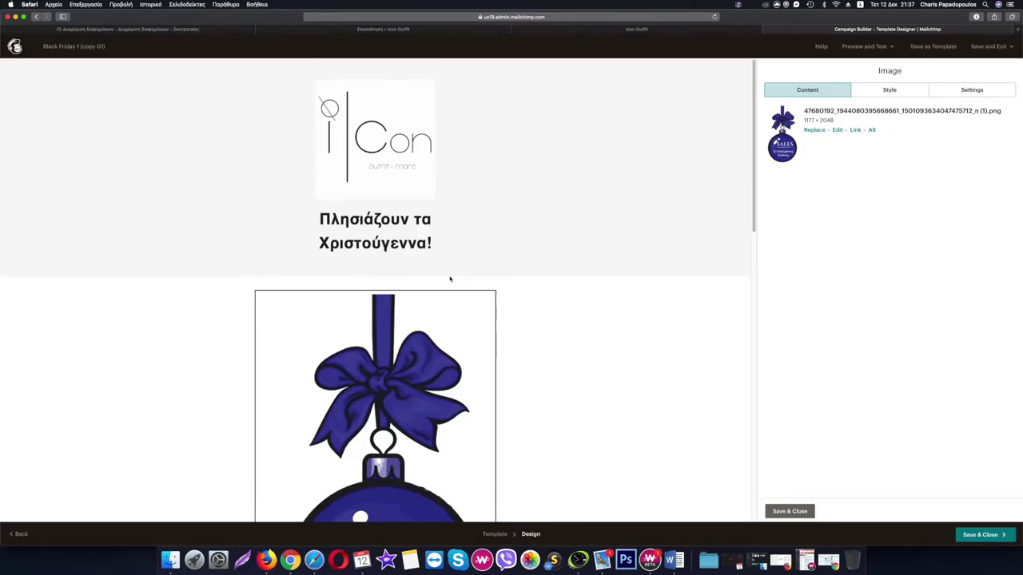
scroll(479, 304, down, 10)
scroll(456, 263, up, 6)
scroll(438, 183, up, 5)
scroll(445, 212, down, 5)
scroll(460, 308, down, 5)
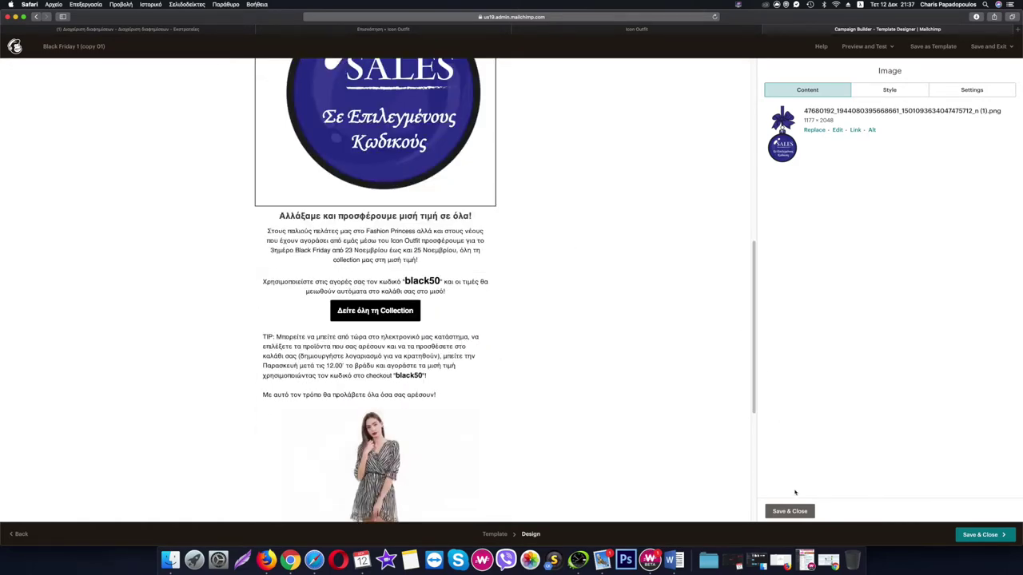
click(789, 512)
- Replace the heading of the text block below the ornament with "Προετοιμαστείτε κατάληλα για τις γιορτινές ημέρες!"
scroll(469, 242, up, 2)
scroll(468, 242, up, 3)
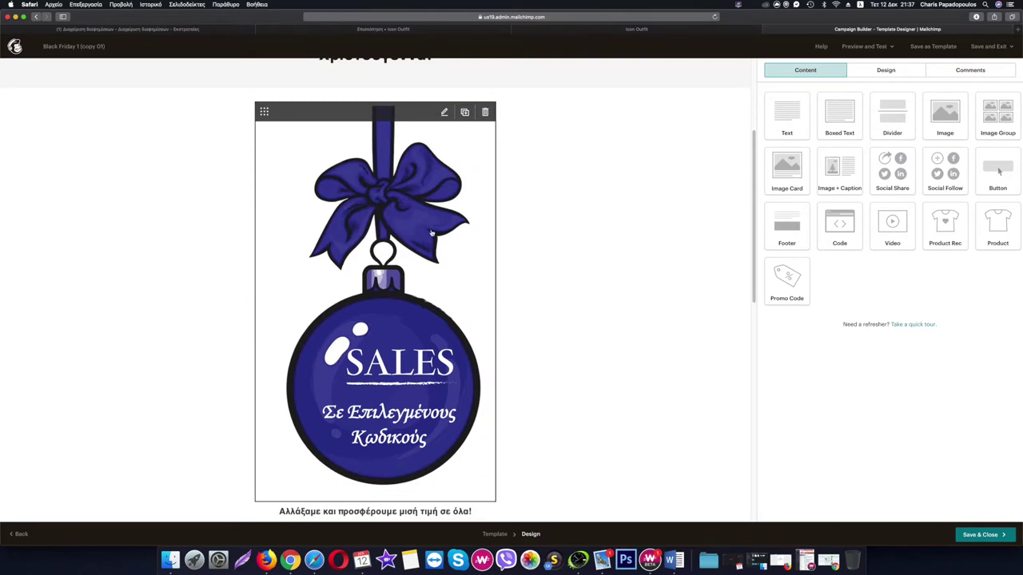
scroll(487, 367, down, 3)
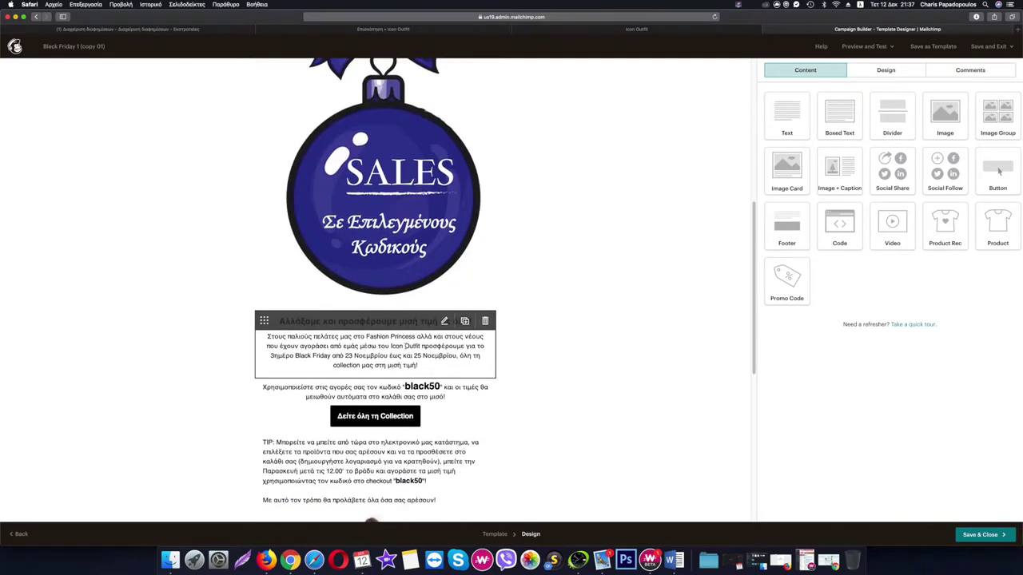
click(415, 346)
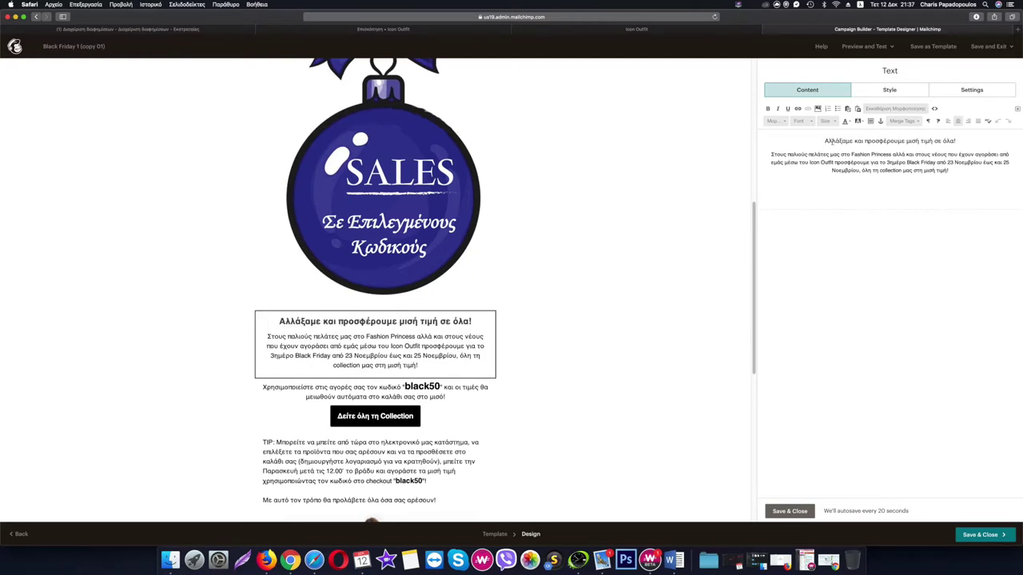
drag(823, 141, 956, 141)
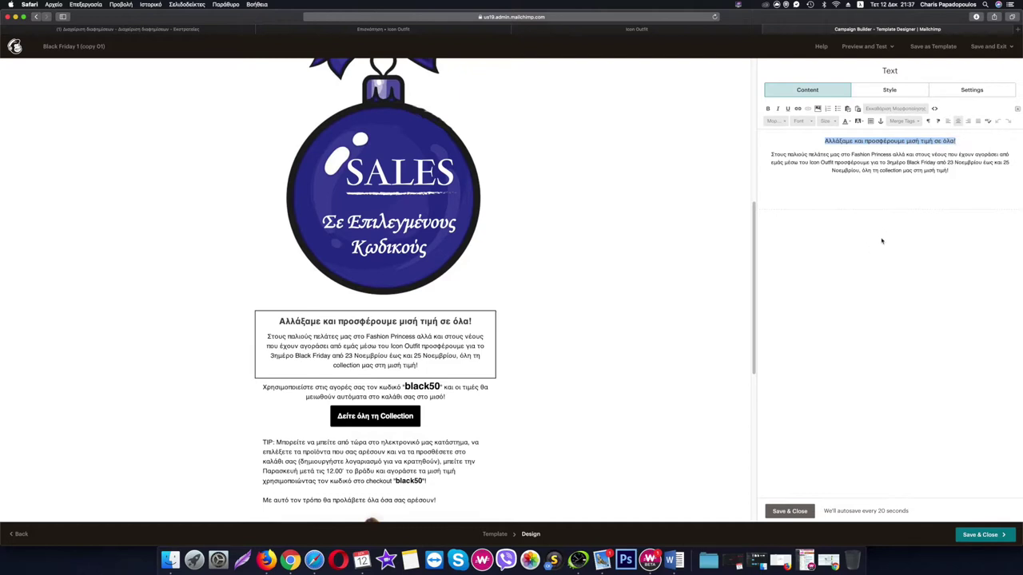
text(Προετοιμαστείτε κατάλληλα για τις γιορτινές ημέρες!)
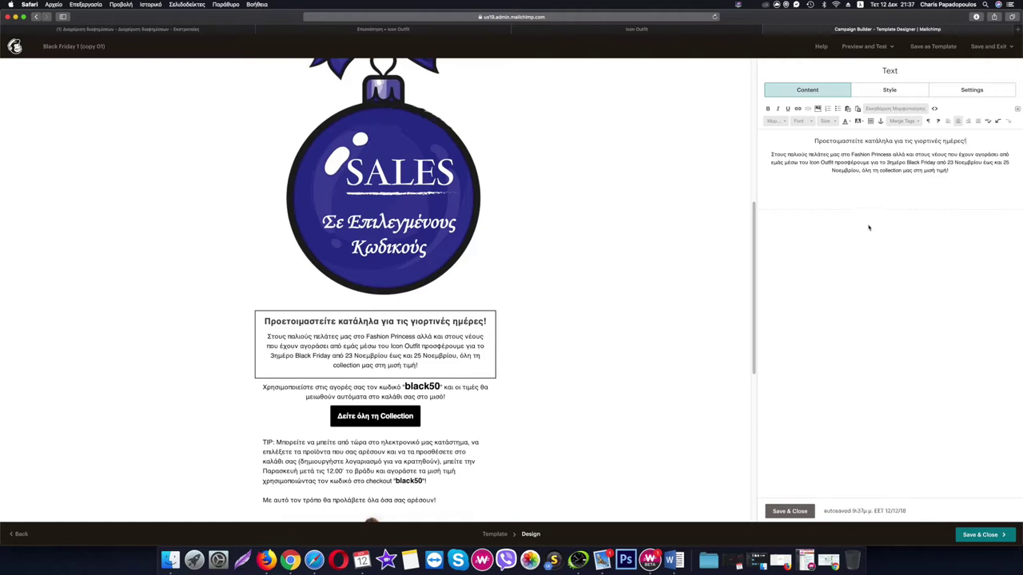
- Replace the paragraph under the heading with "Θα βρείτε καταπληκτικά βραδινά φορέματα σε εκπληκτικές τιμές και μεγάλες προσφορές σε επιλεγμένους κωδικούς" and save the block
drag(771, 155, 948, 172)
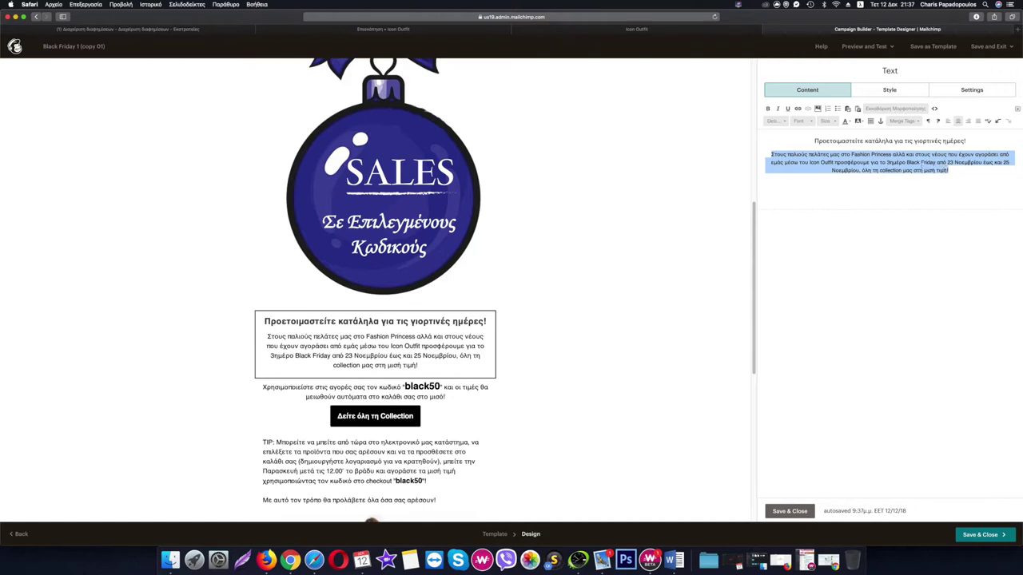
text(θα βρείτε καταπληκτικά βραδινά φορέματα)
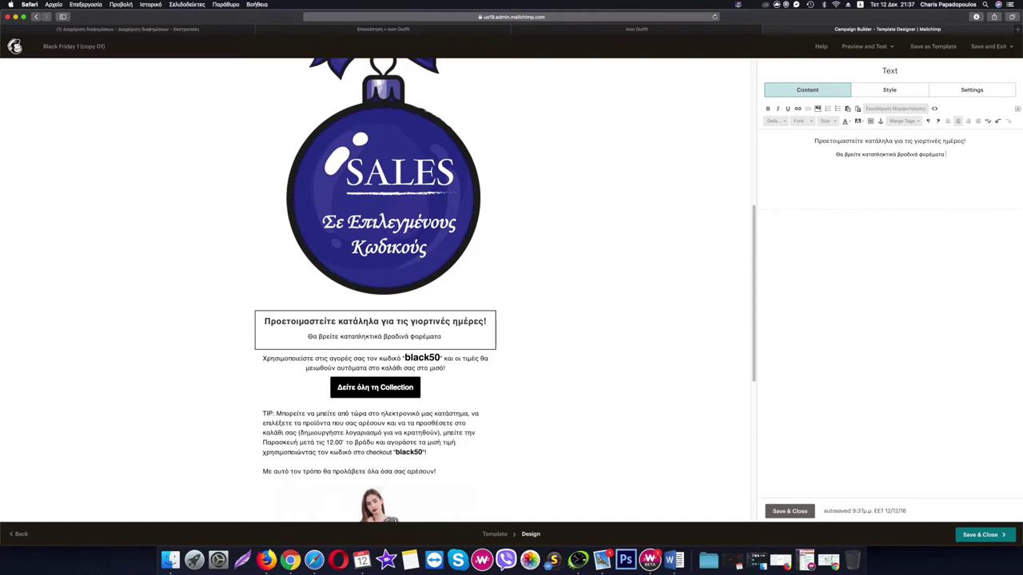
text(σε εκπληκτικές τιμές)
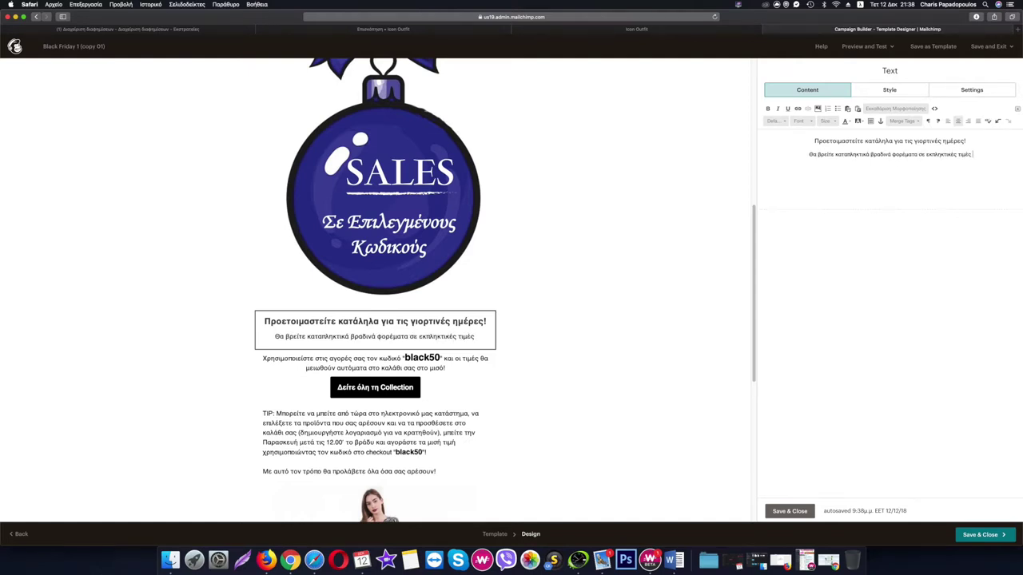
text( και)
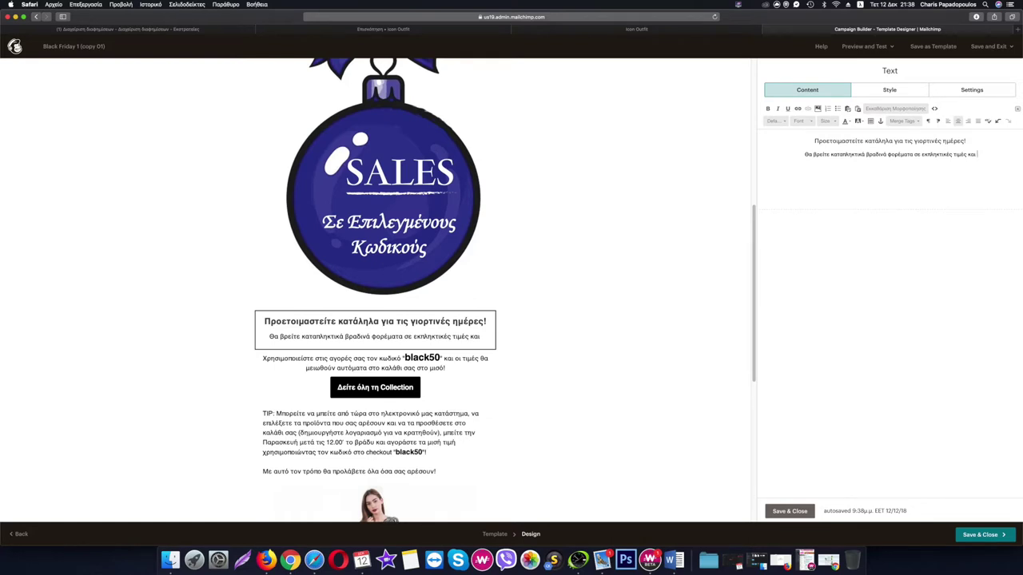
text( μεγάλες)
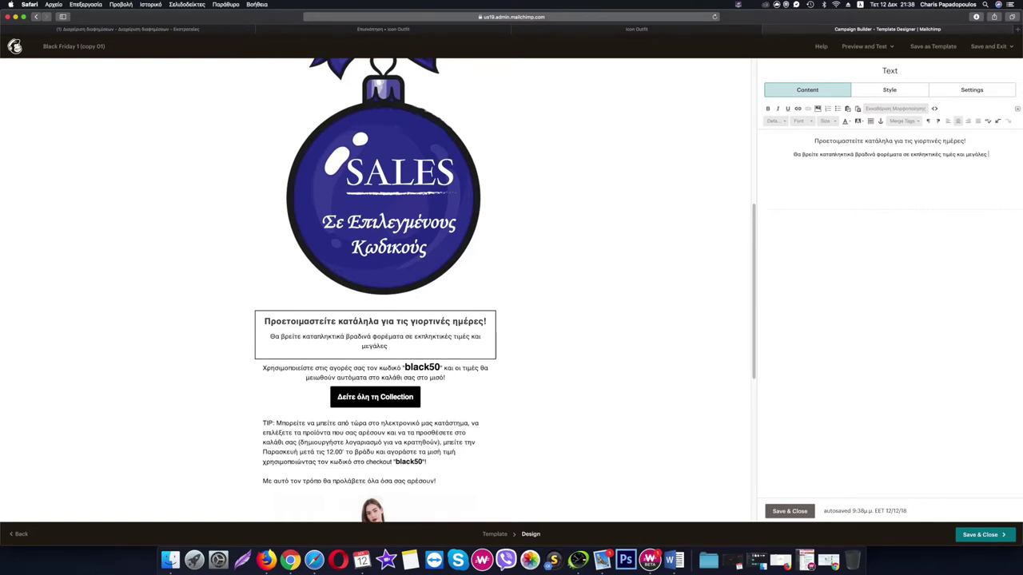
text( προσφορές σε επι)
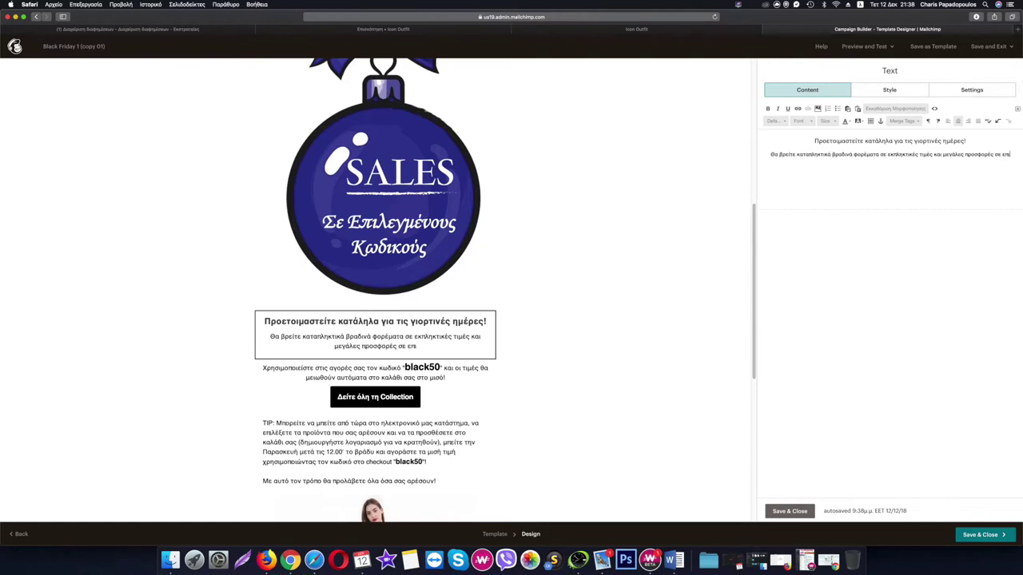
text(λεγμένους)
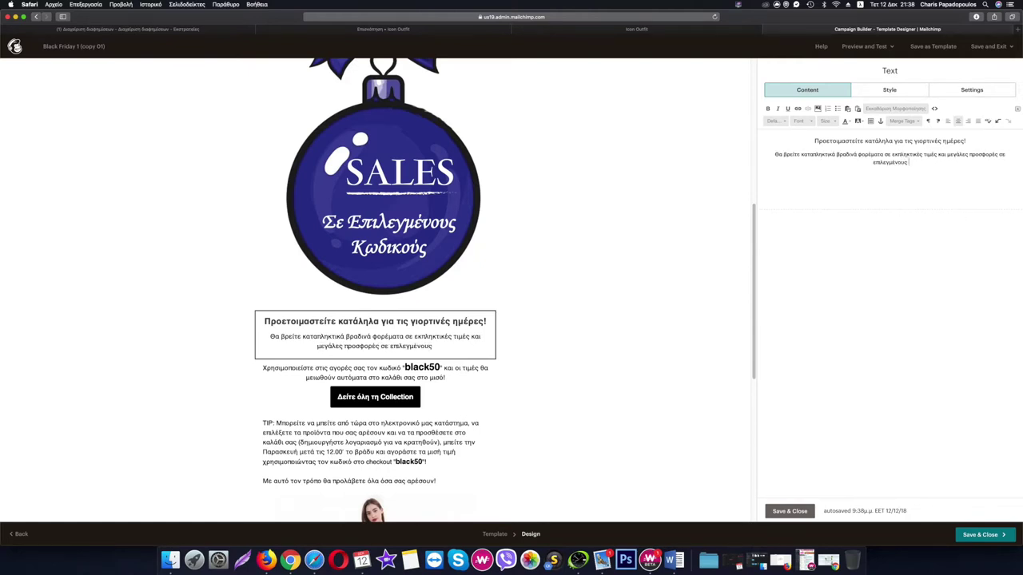
text( κωδικούς)
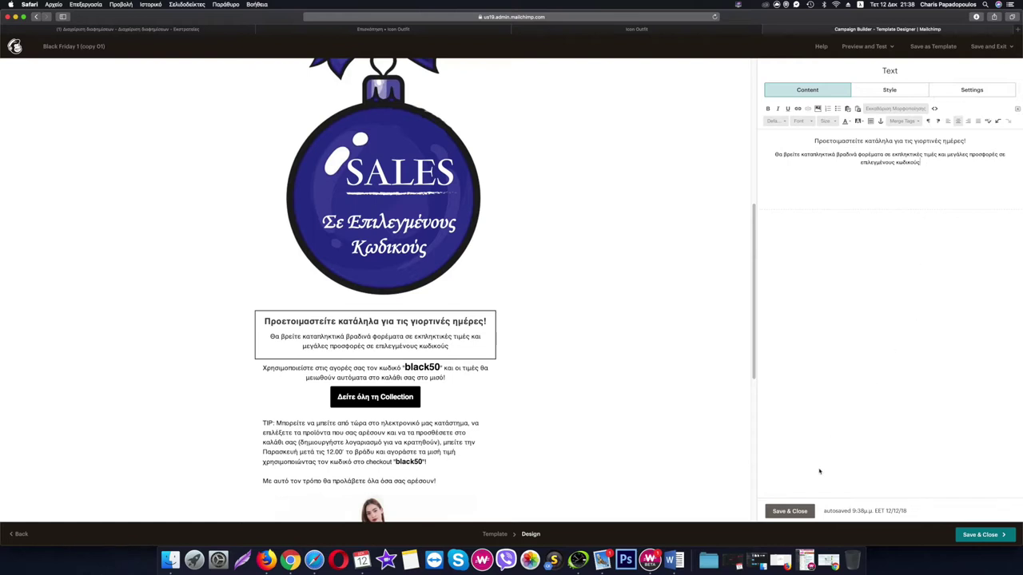
click(789, 510)
- Delete the discount code text block above the "Δείτε όλη τη Collection" button and check the button's text and link
click(484, 368)
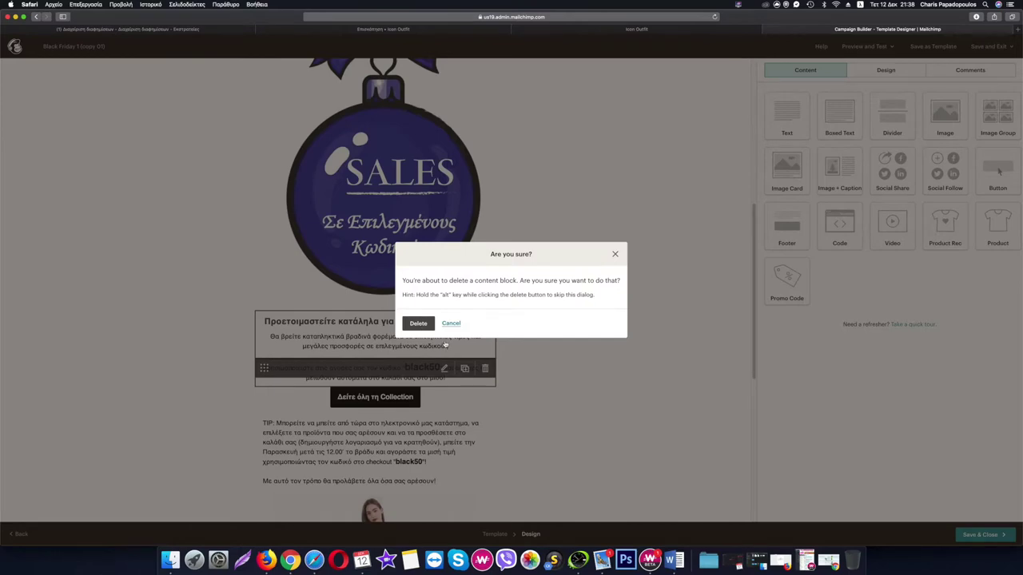
click(419, 323)
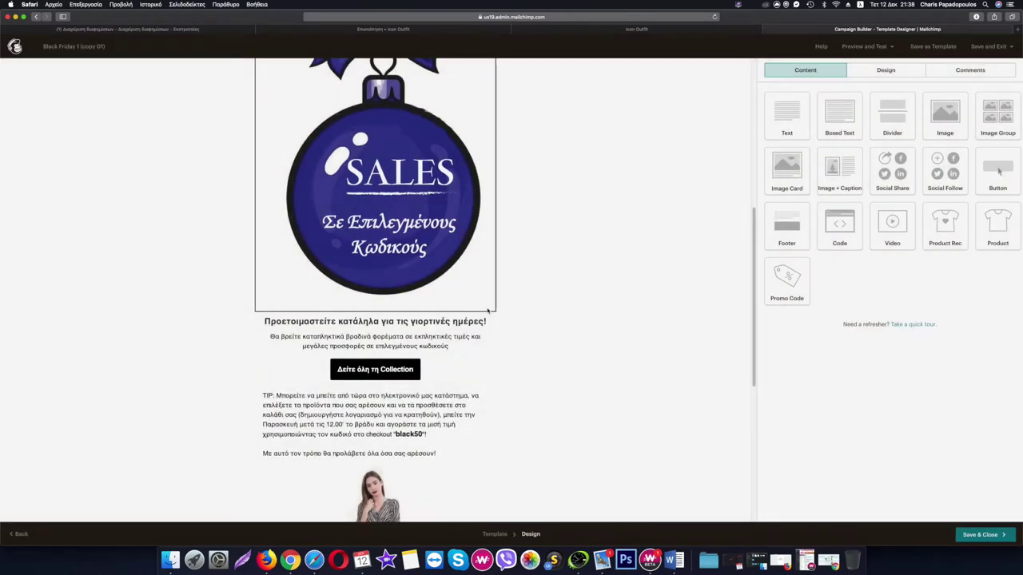
click(389, 371)
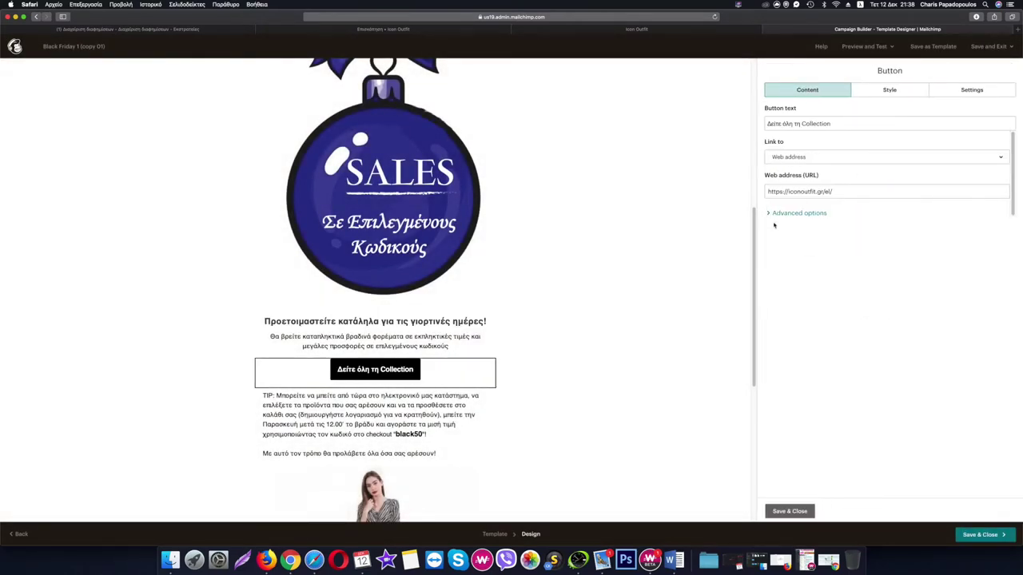
scroll(548, 333, up, 4)
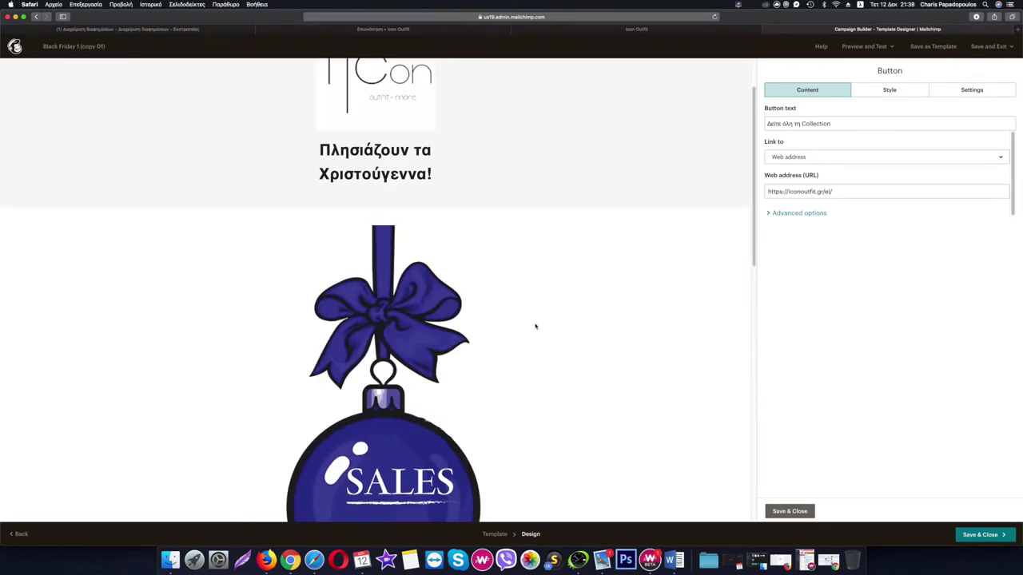
scroll(535, 325, down, 5)
- Delete the TIP text block below the "Δείτε όλη τη Collection" button
click(367, 292)
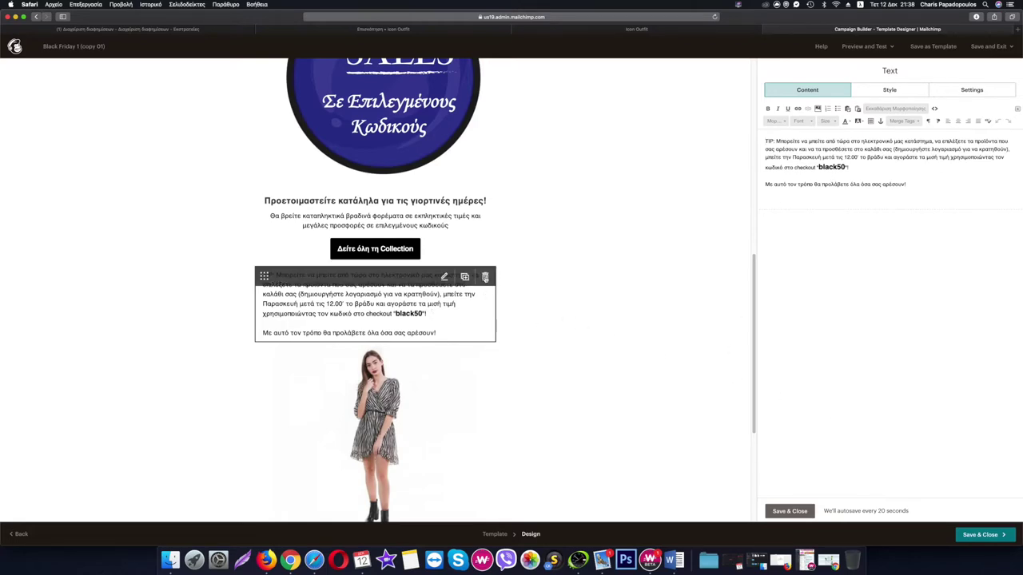
click(485, 277)
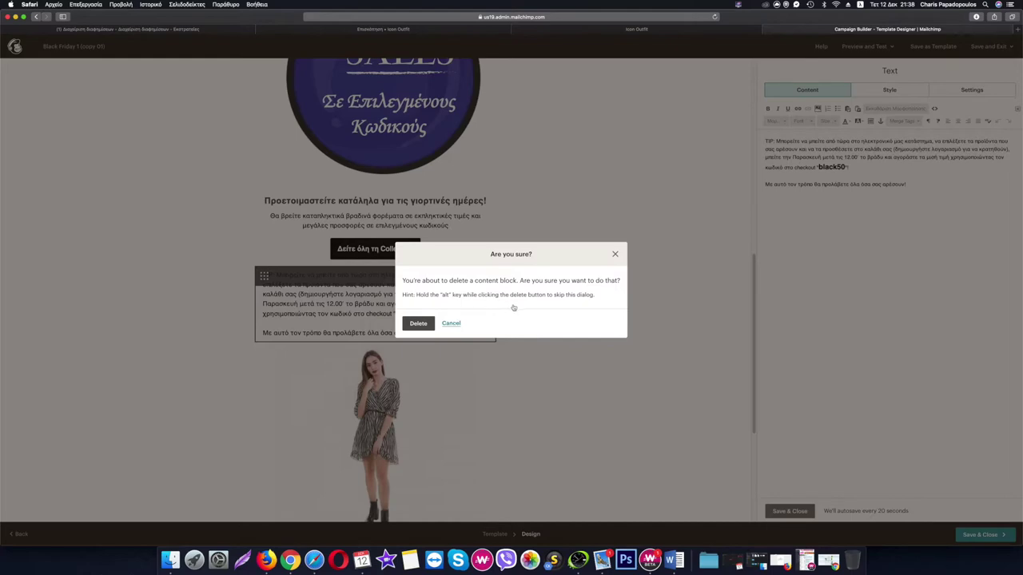
key(Return)
- Open the image block with the model in the patterned dress and review it together with the content above
scroll(477, 343, down, 4)
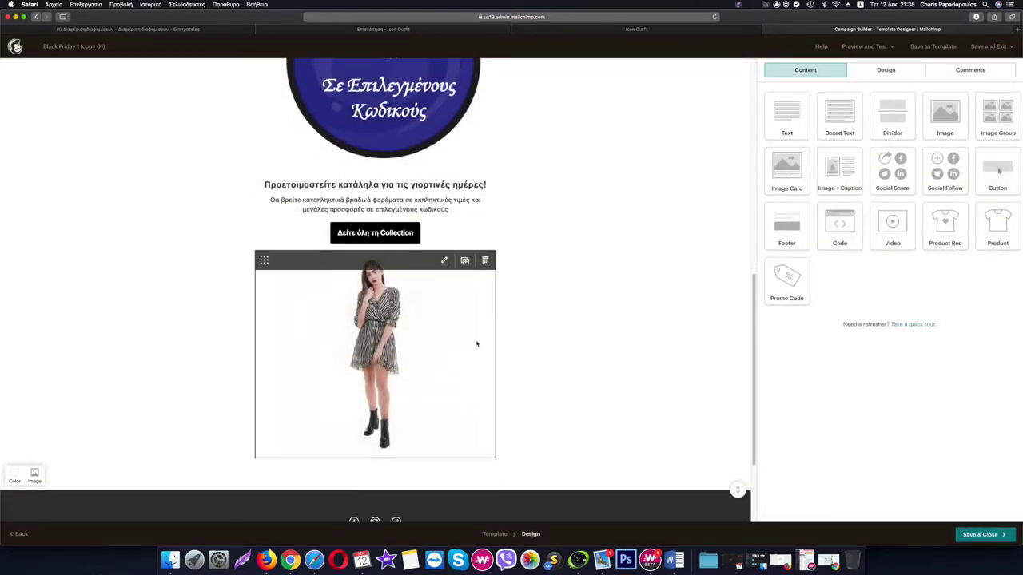
click(436, 322)
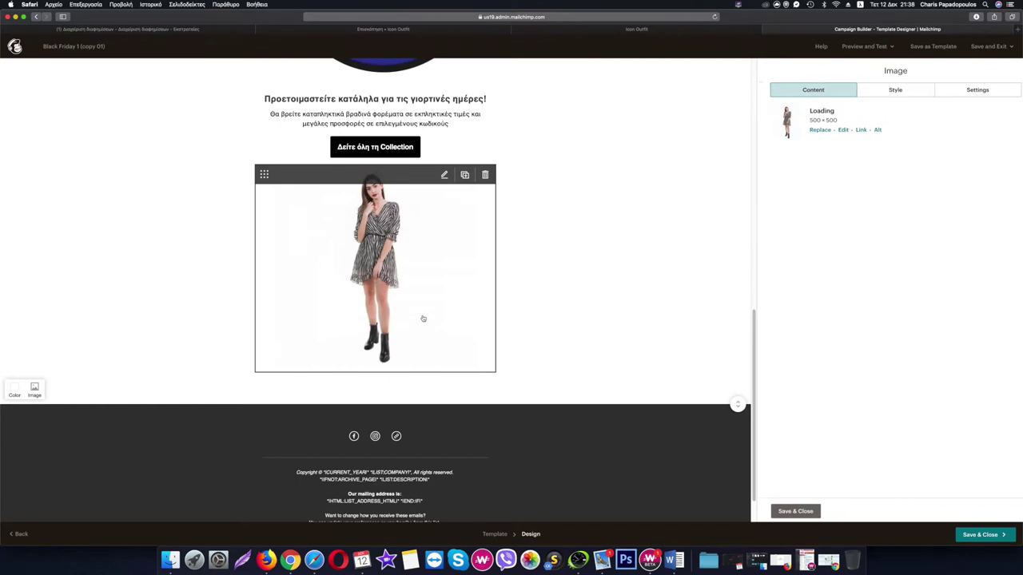
scroll(436, 303, up, 2)
scroll(433, 318, down, 1)
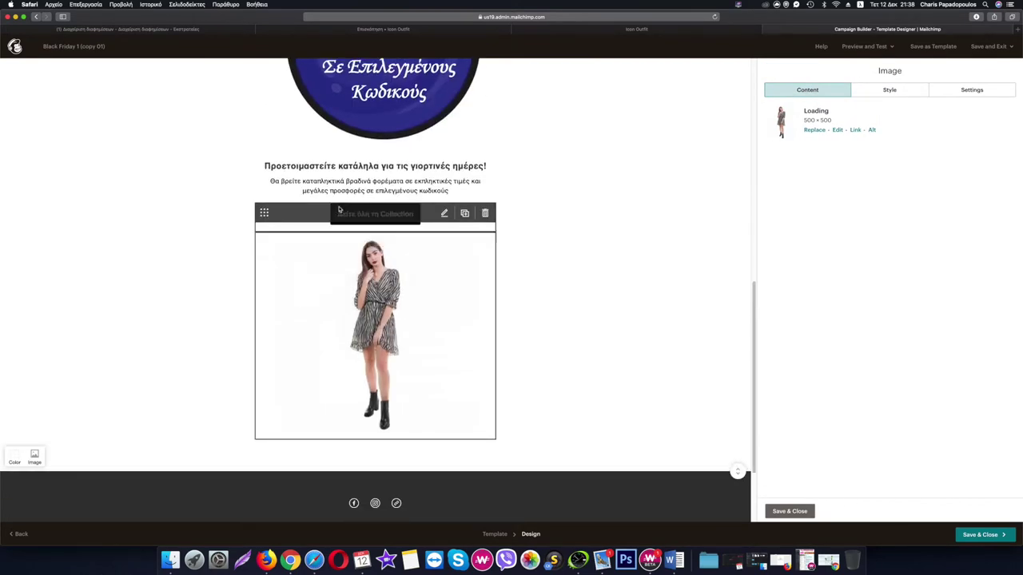
- Switch to the Icon Outfit website, dismiss the newsletter pop-up and open the women's clothing category
drag(660, 32, 875, 29)
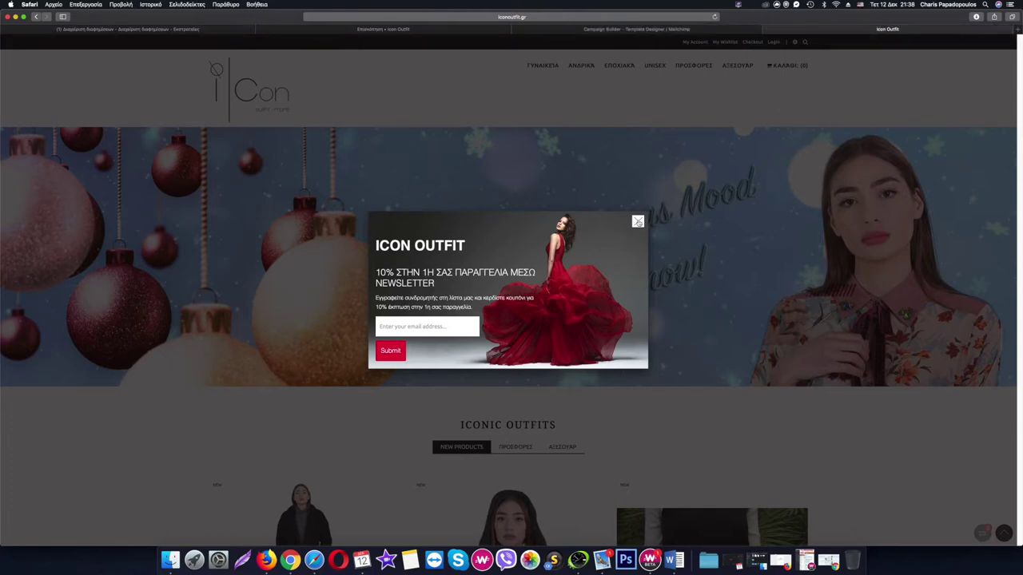
click(637, 222)
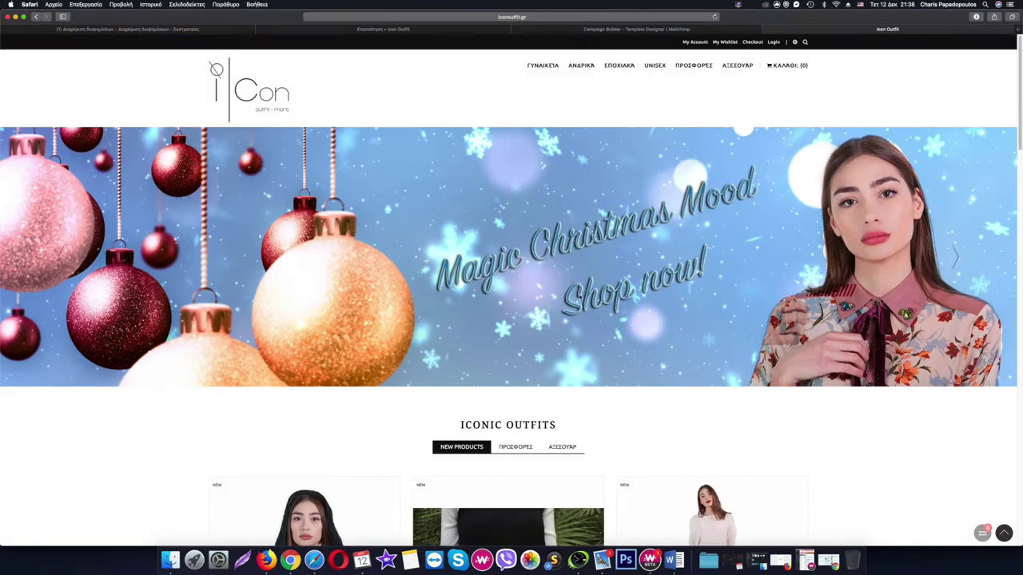
mouse_move(541, 63)
mouse_move(506, 95)
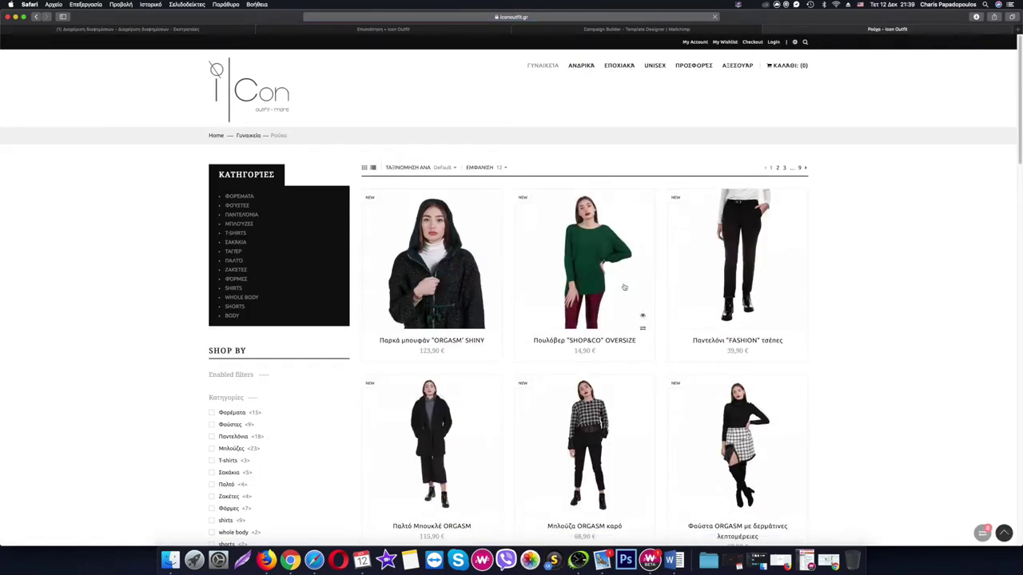
- Browse the women's clothing products and narrow the list to the Φορέματα category
scroll(621, 277, down, 3)
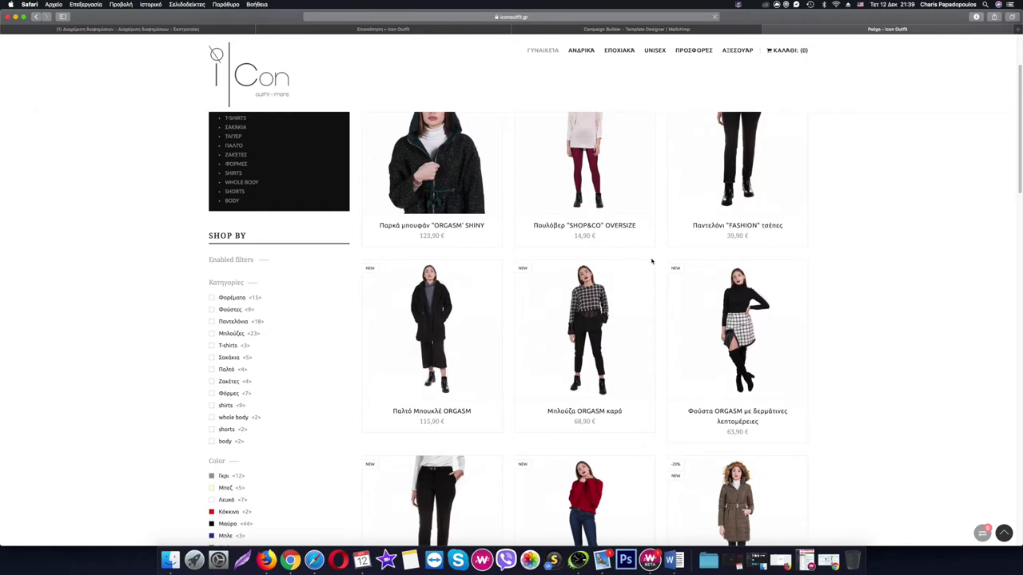
scroll(651, 261, down, 5)
scroll(651, 262, down, 3)
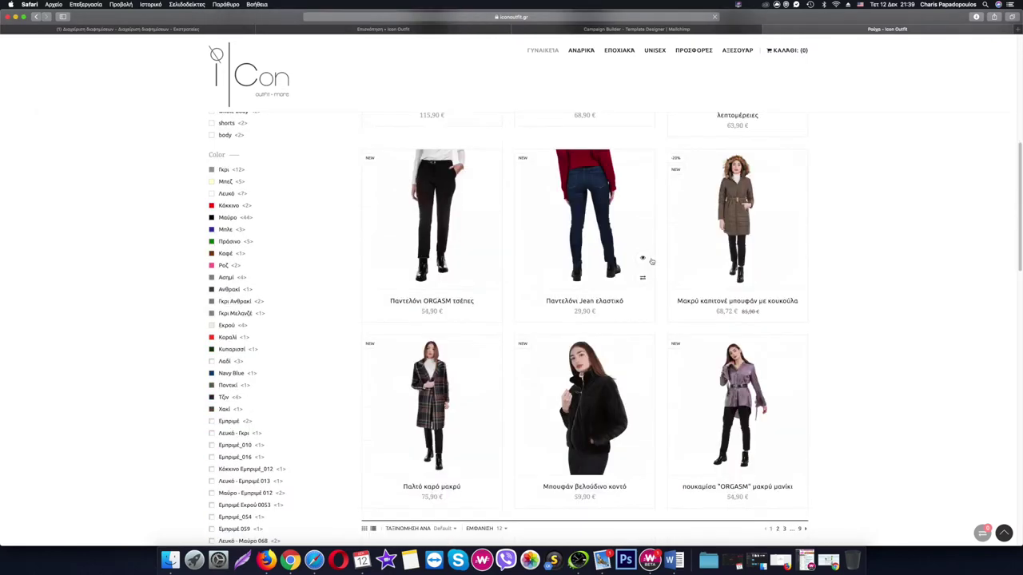
scroll(651, 261, up, 2)
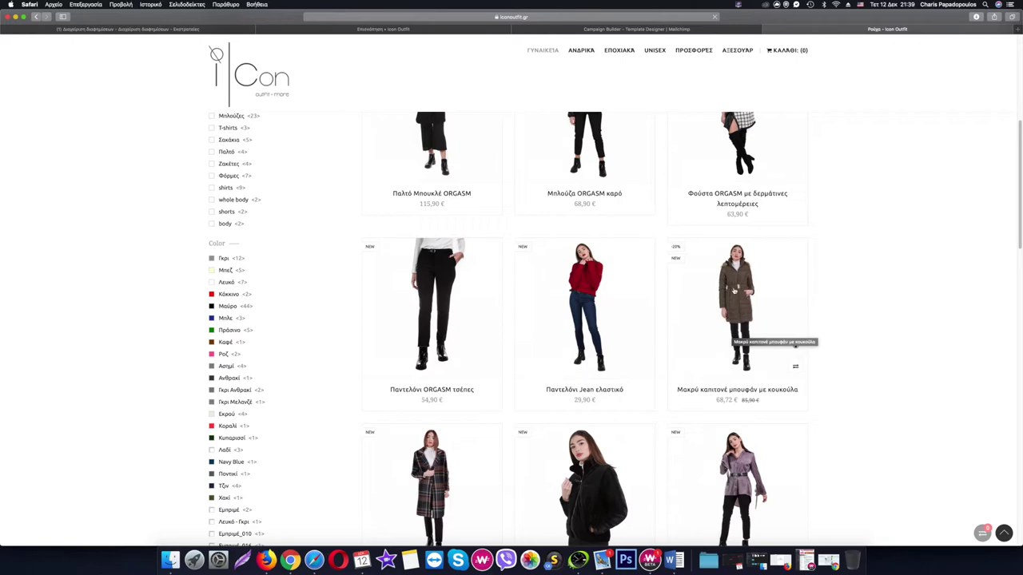
scroll(733, 291, up, 8)
scroll(449, 270, down, 6)
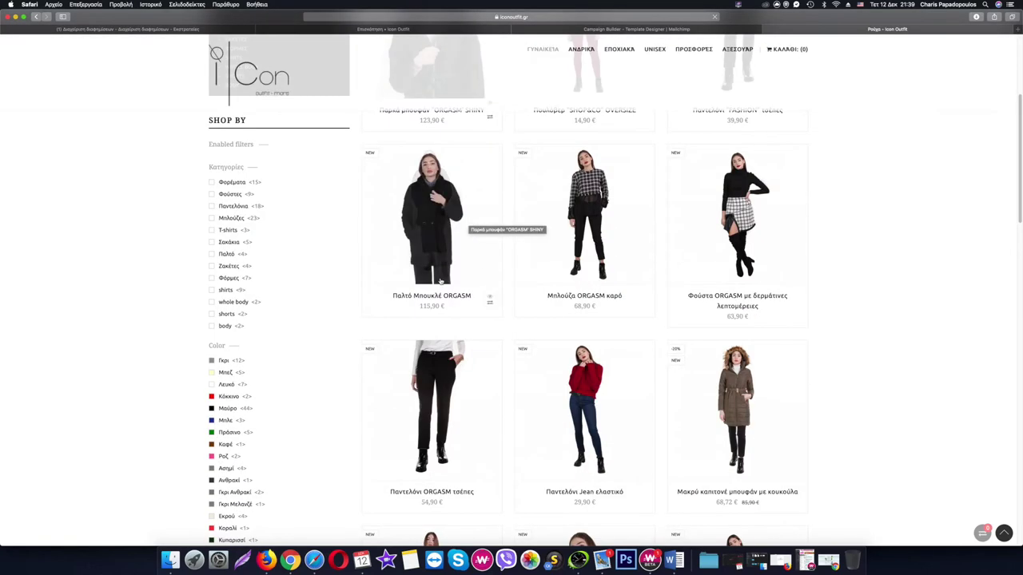
scroll(222, 183, up, 1)
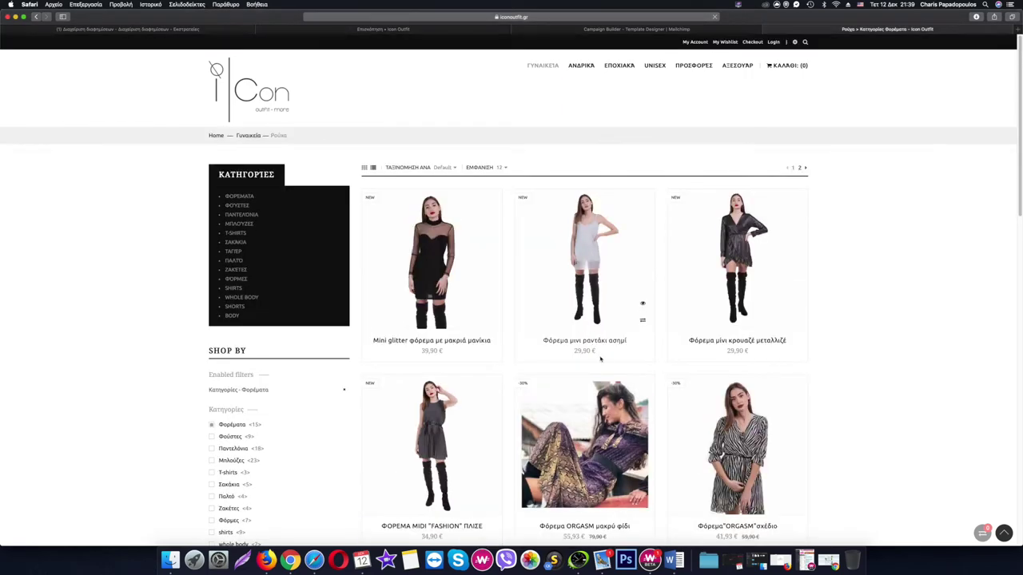
- Open the product page of "Mini glitter φόρεμα με μακριά μανίκια" separately from the dress list
right_click(430, 258)
click(561, 178)
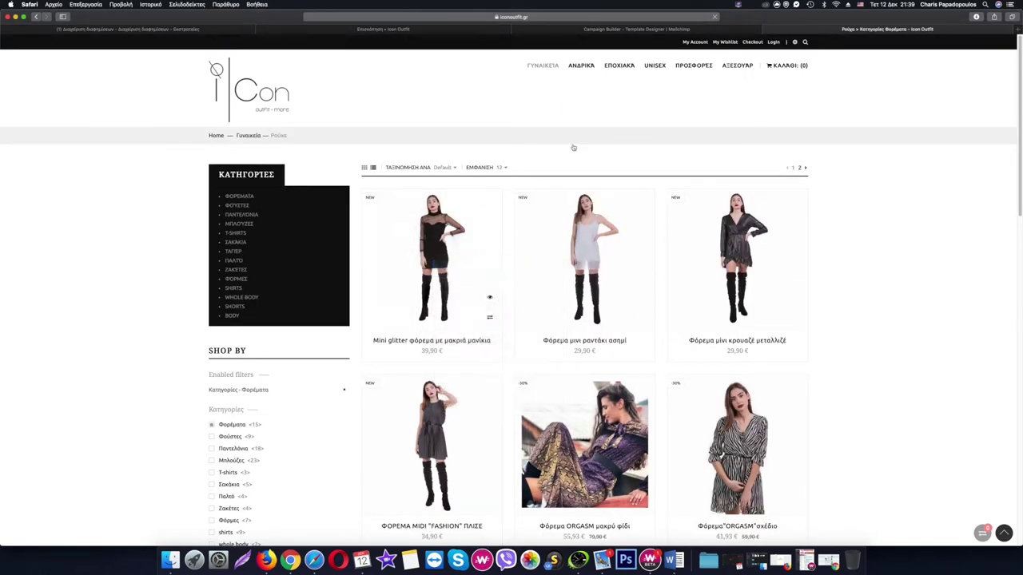
click(930, 30)
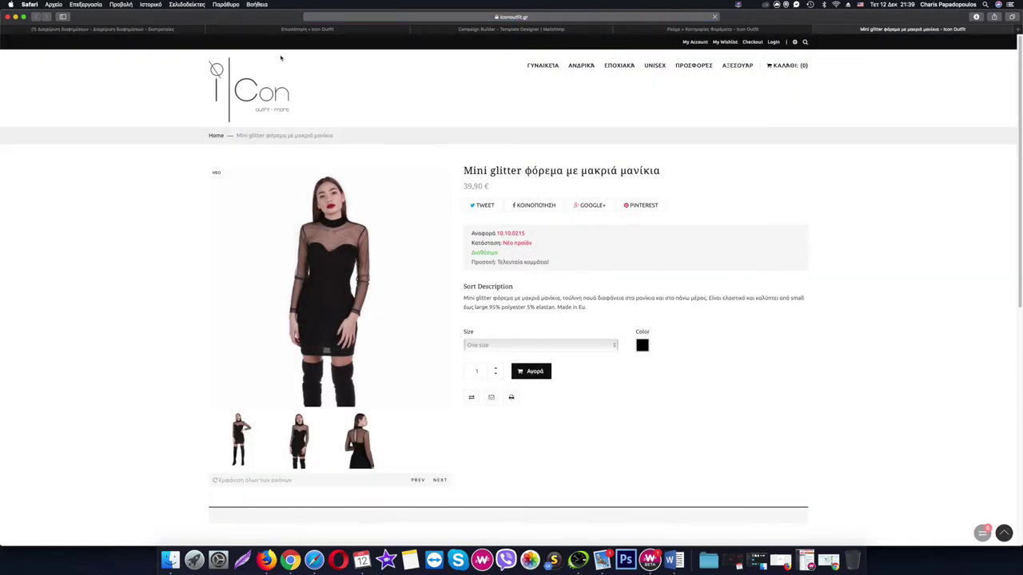
- Switch to Facebook Ads Manager and open a preview of the ad in the "Πωλήσεις από κατάλογο Χριστούγεννα" campaign
click(127, 30)
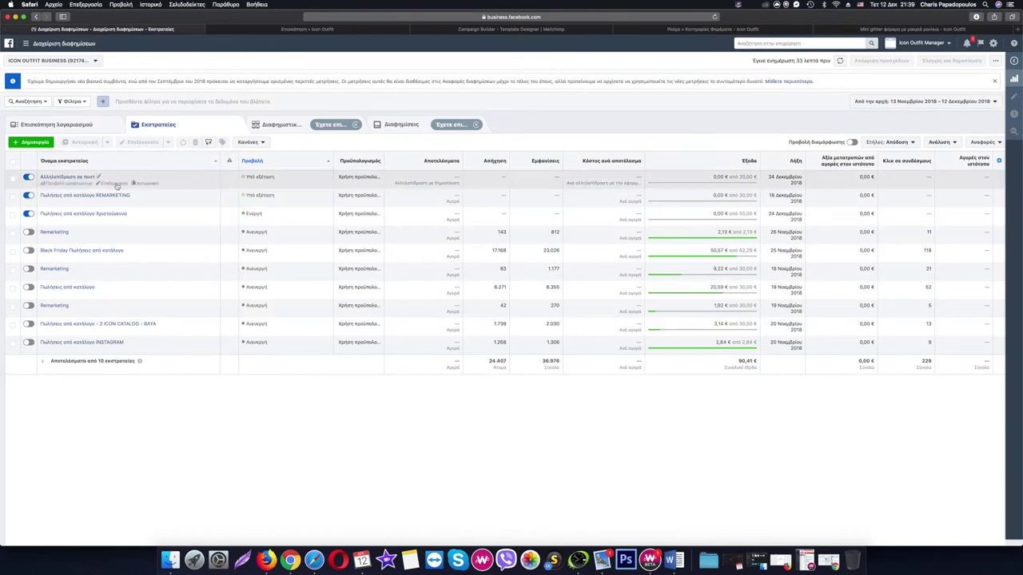
mouse_move(82, 215)
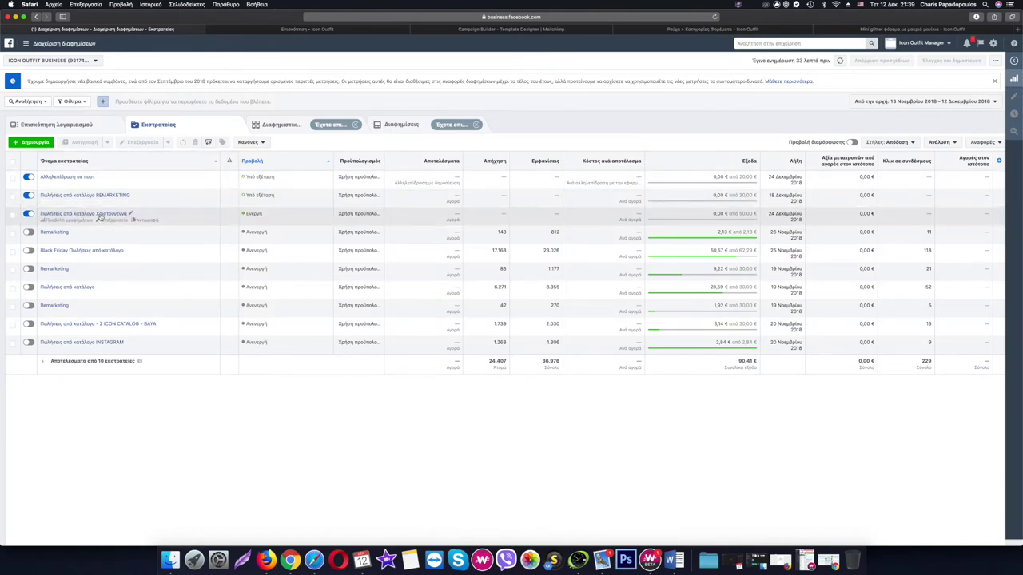
mouse_move(88, 198)
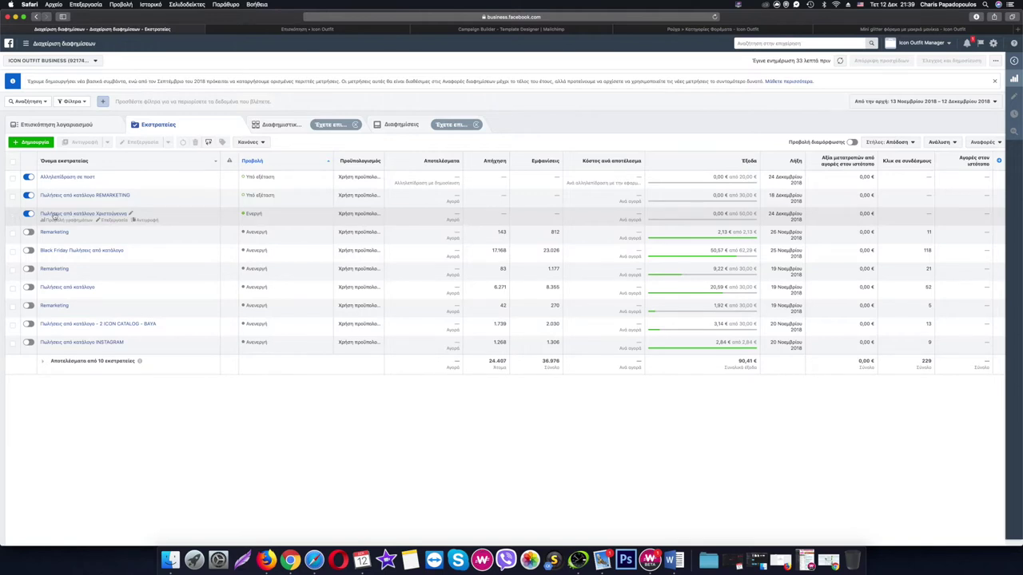
click(55, 214)
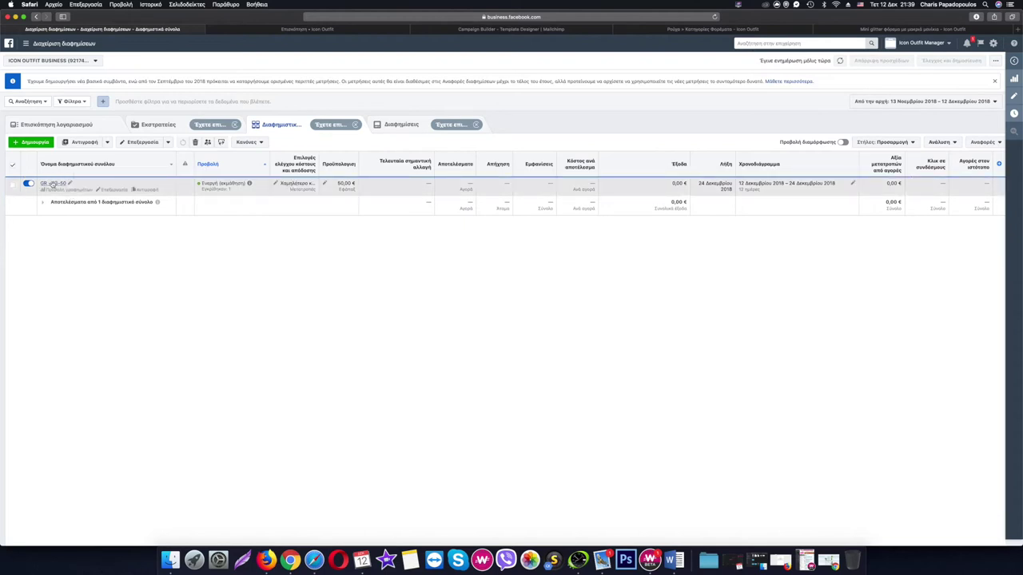
click(53, 183)
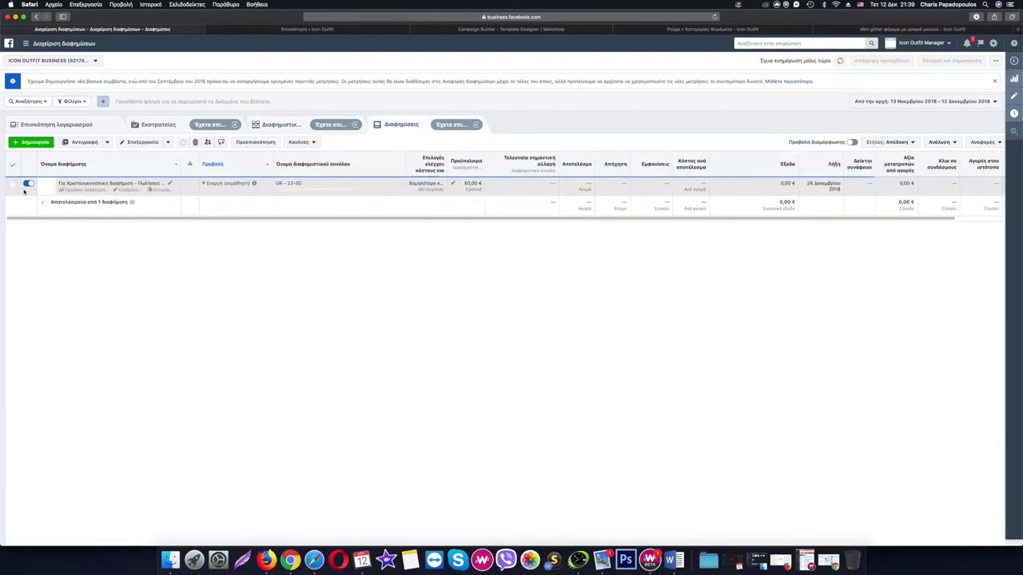
click(13, 184)
click(255, 143)
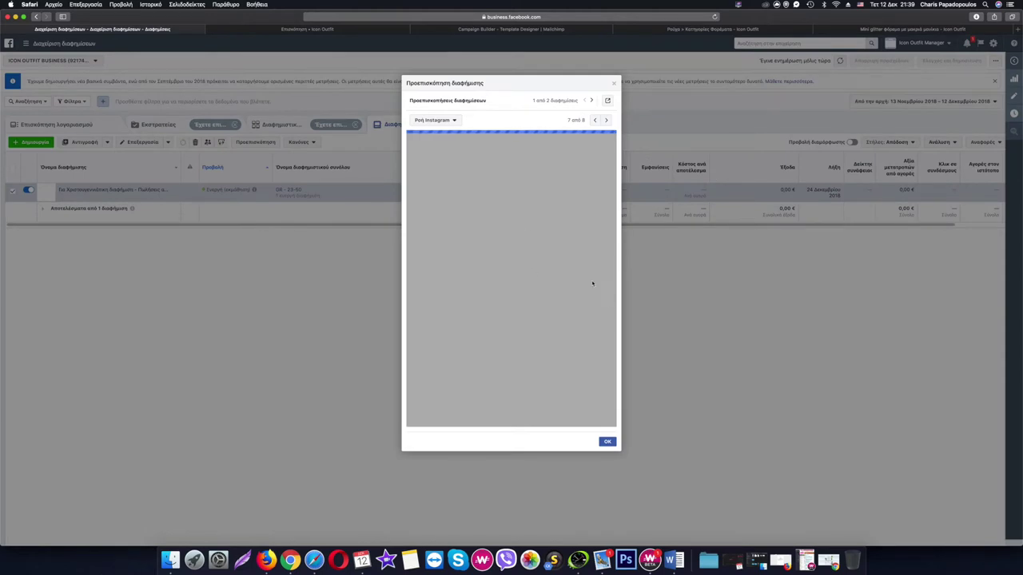
- Go back through the preview placements to "Ενημερώσεις για υπολογιστές" and view the whole ad post
click(595, 121)
click(595, 120)
click(595, 121)
click(596, 120)
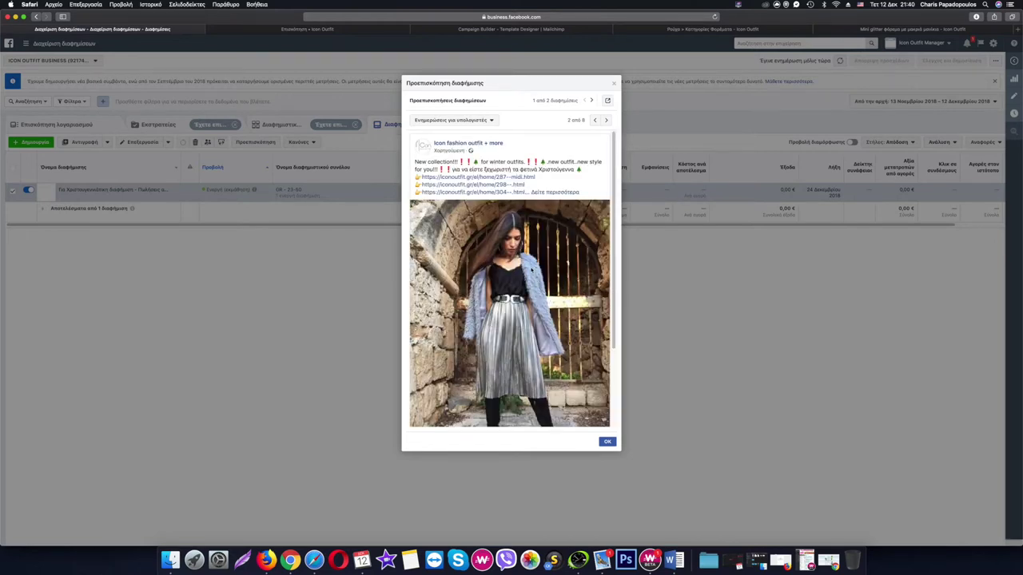
scroll(519, 288, down, 5)
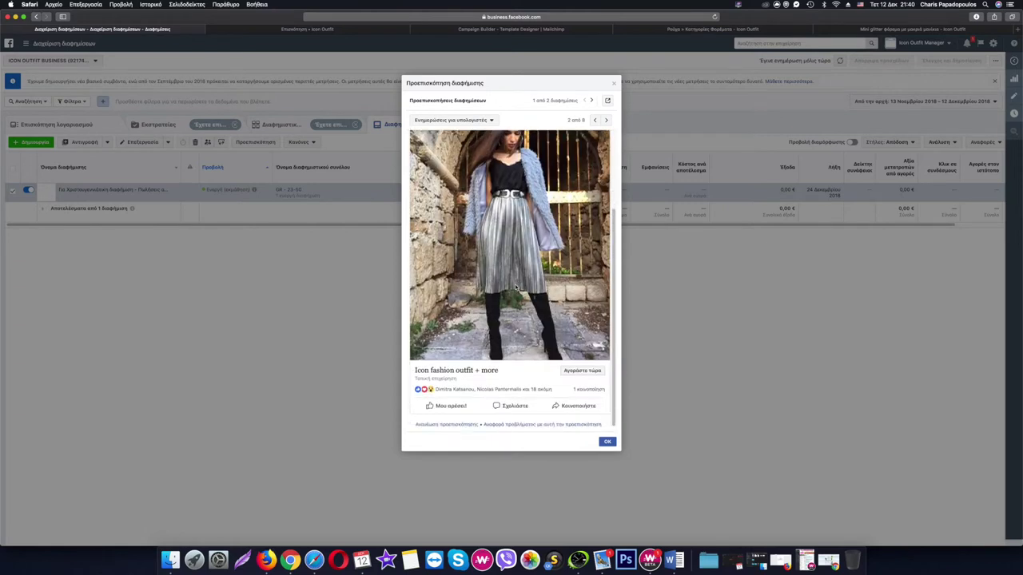
- Switch to Chrome and save the "New collection" winter outfit photo from the Icon fashion outfit + more Facebook page as a JPEG in "Γραφείο εργασίας"
scroll(535, 302, up, 3)
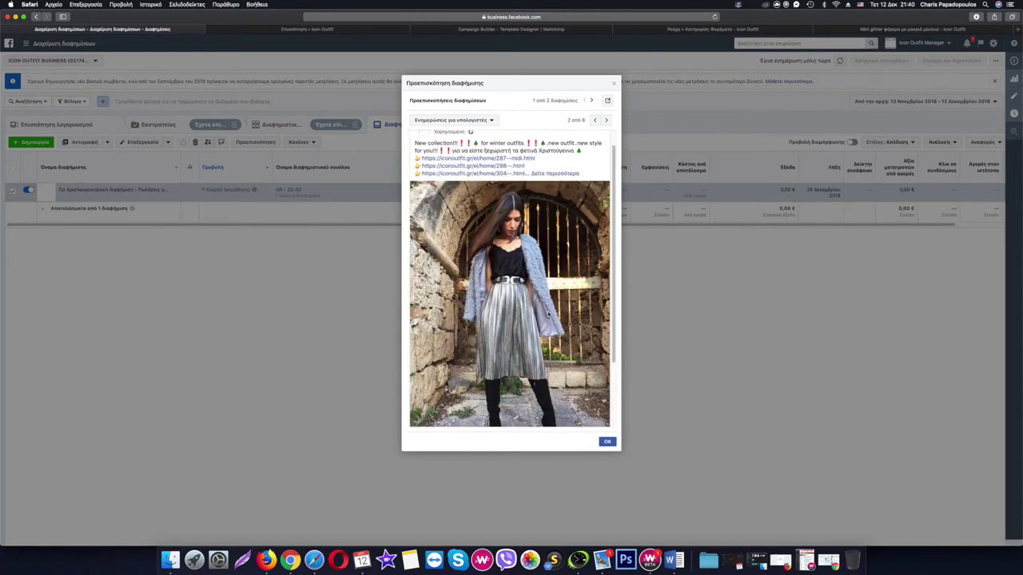
scroll(548, 316, down, 4)
scroll(527, 320, up, 1)
click(290, 559)
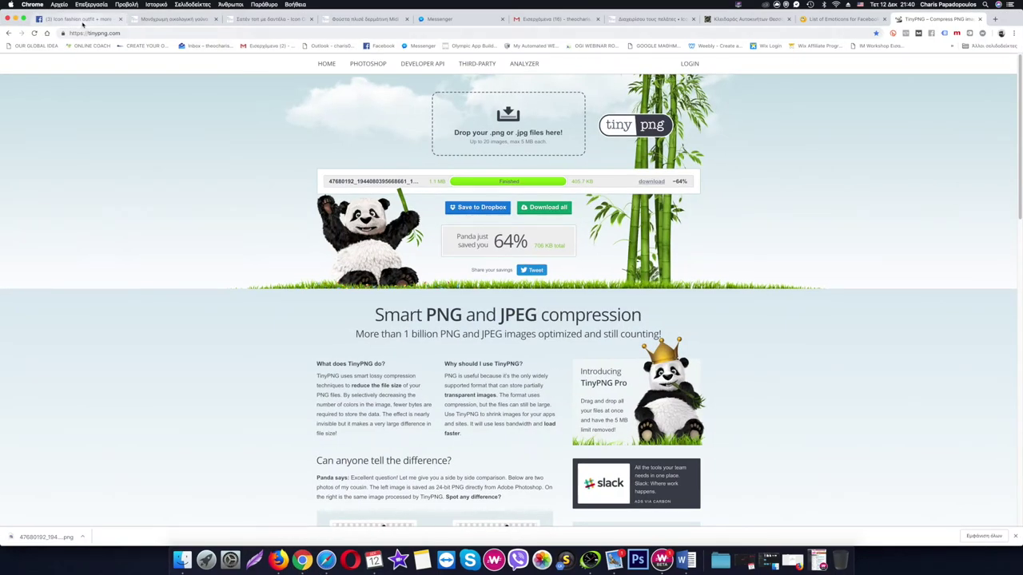
click(80, 18)
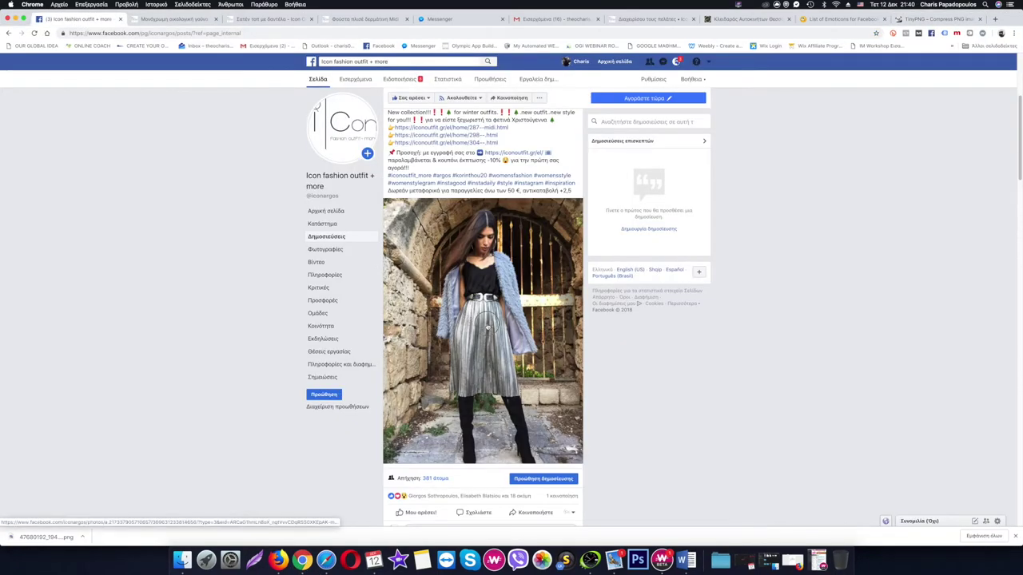
click(486, 325)
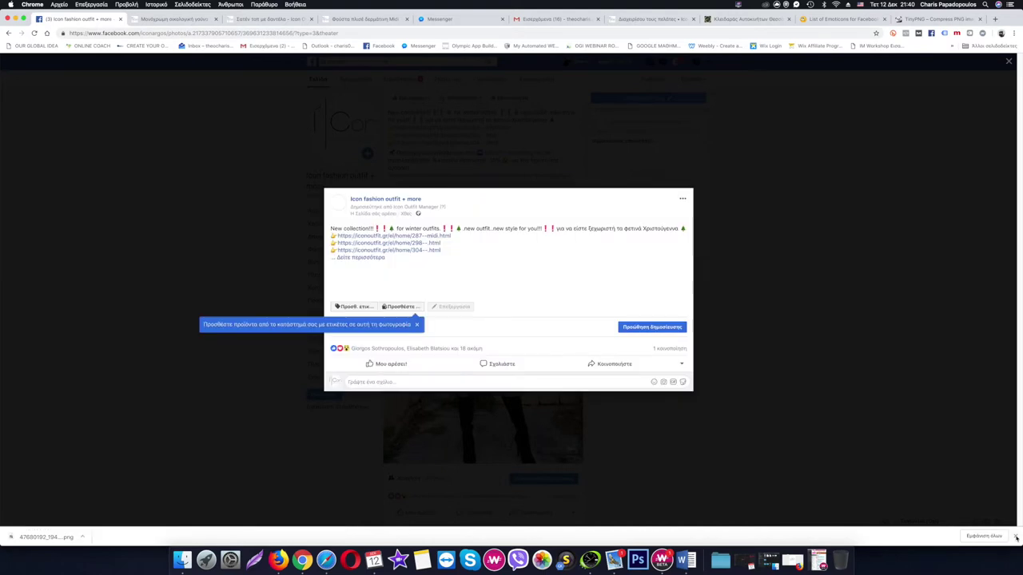
right_click(485, 326)
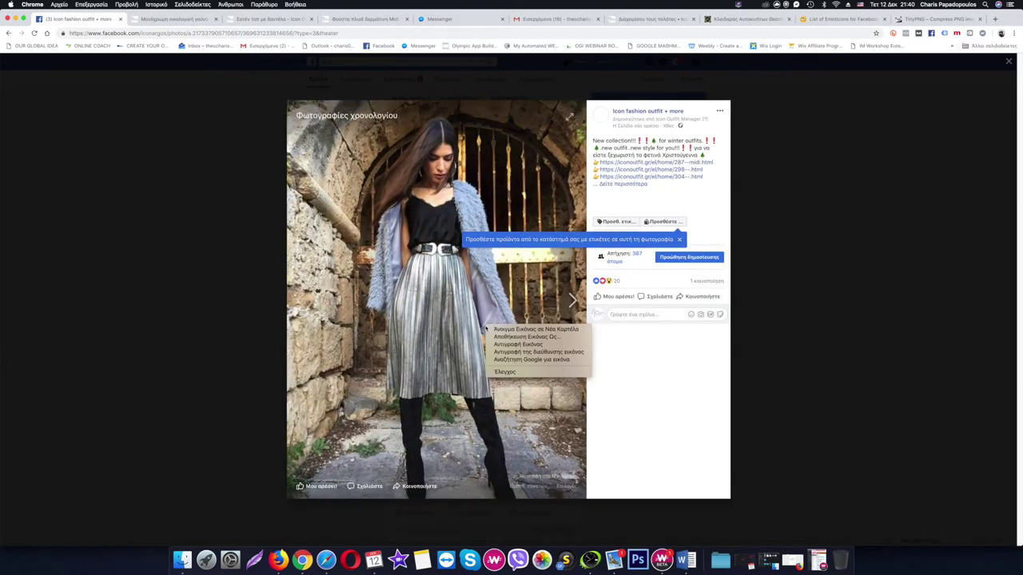
click(527, 336)
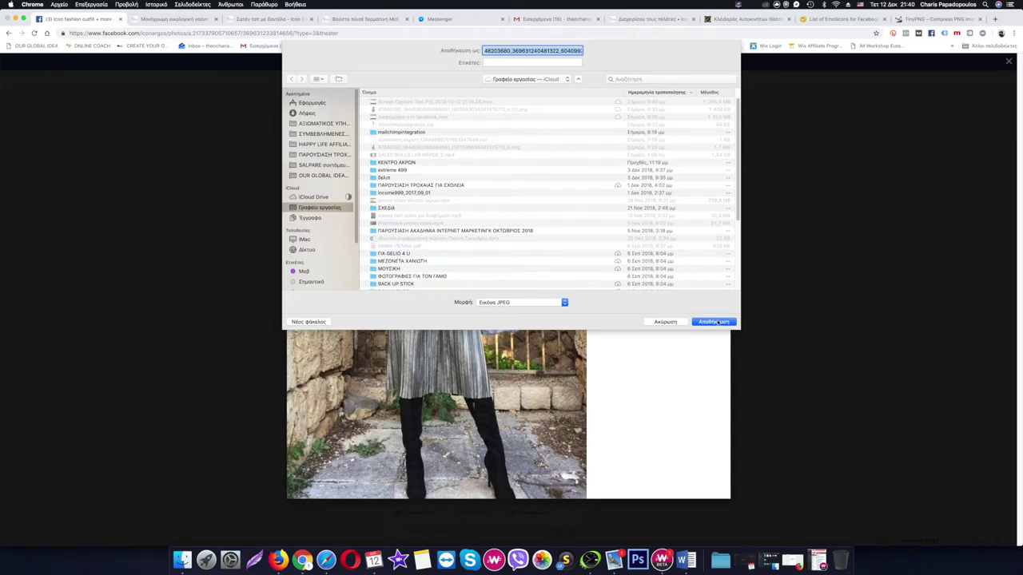
click(714, 322)
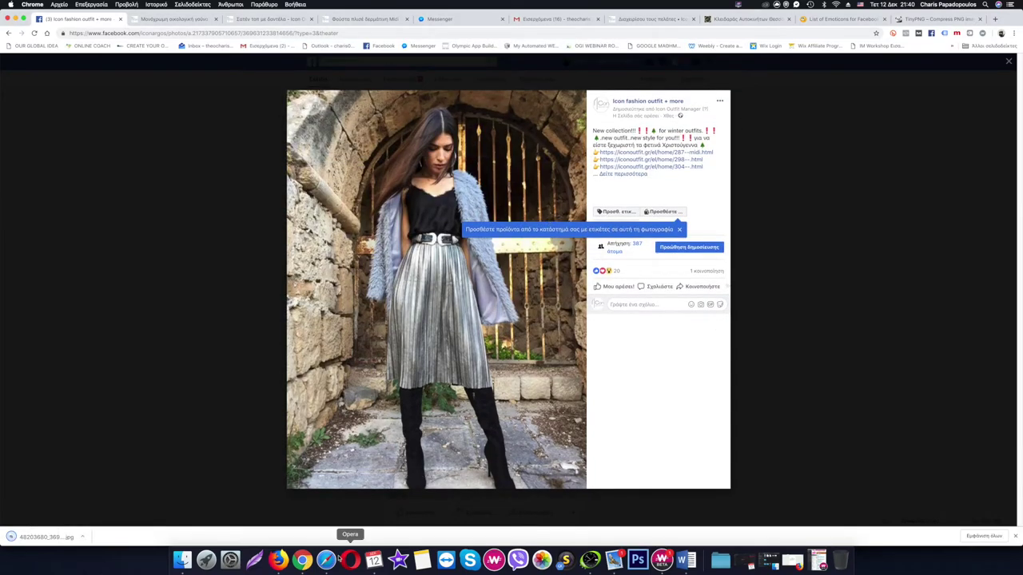
- Return to the Mailchimp template in Safari and replace the image below the "Δείτε όλη τη Collection" button with the newly saved outfit photo
click(326, 559)
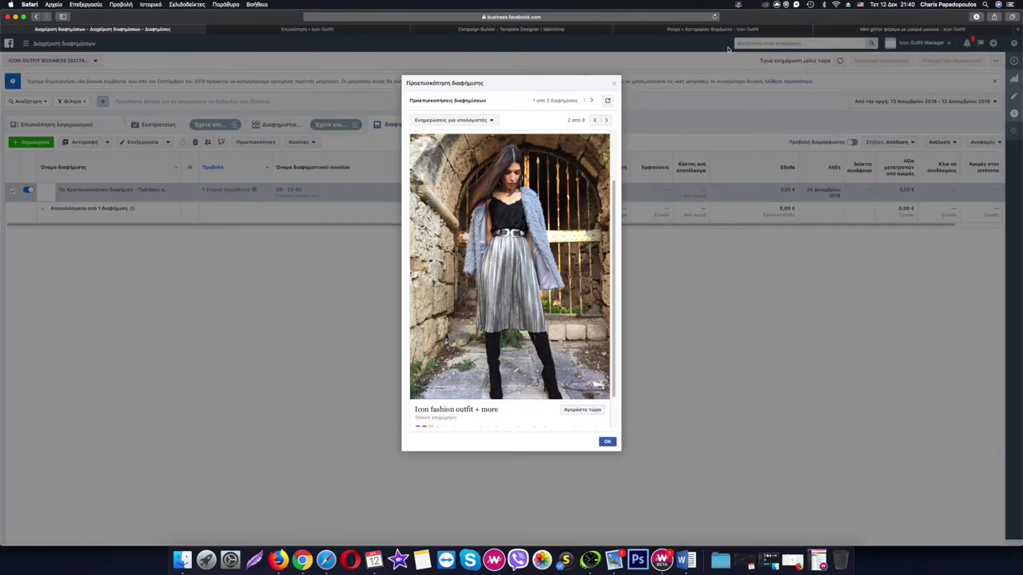
click(543, 31)
click(814, 130)
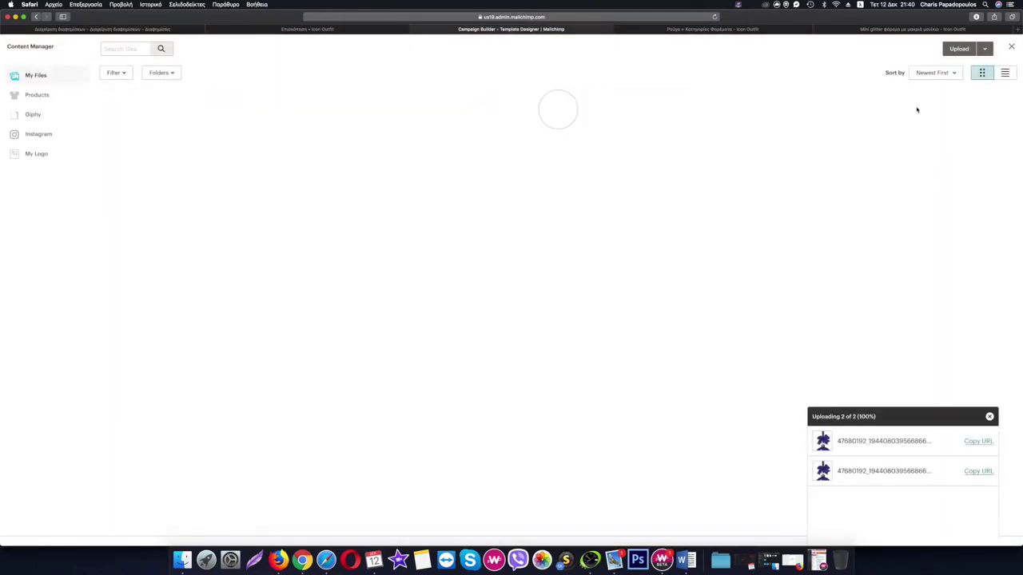
click(959, 49)
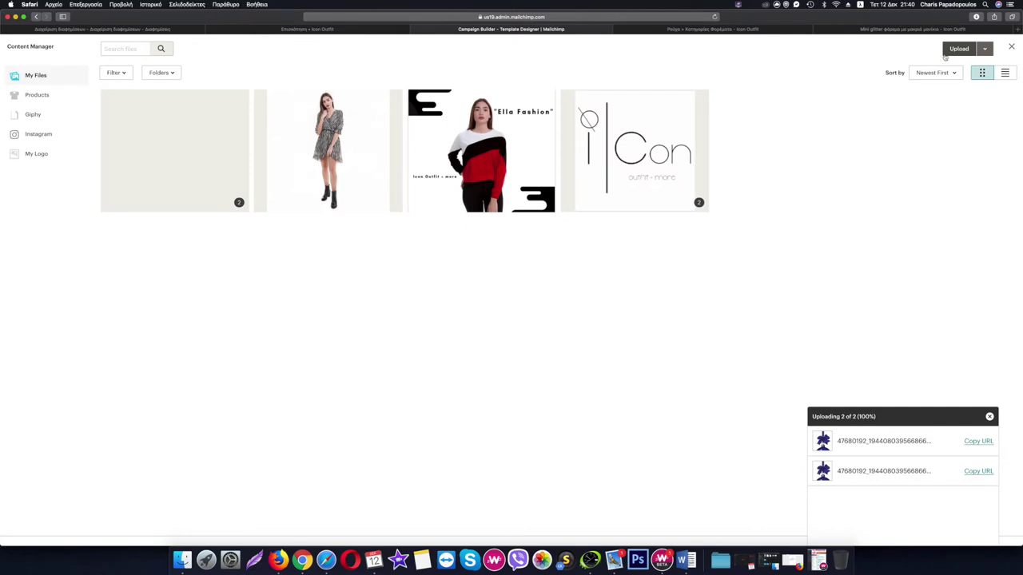
click(400, 76)
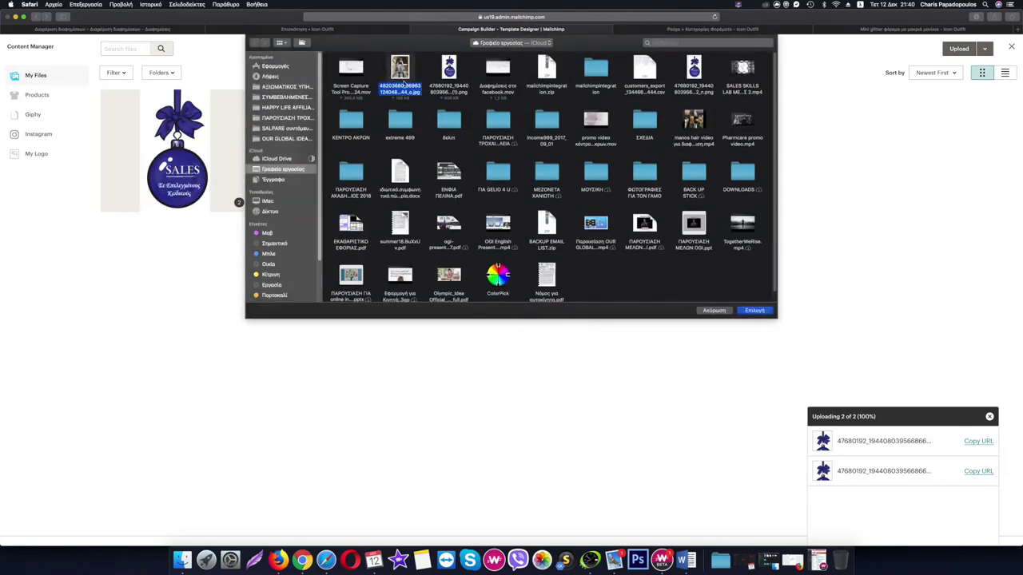
click(762, 311)
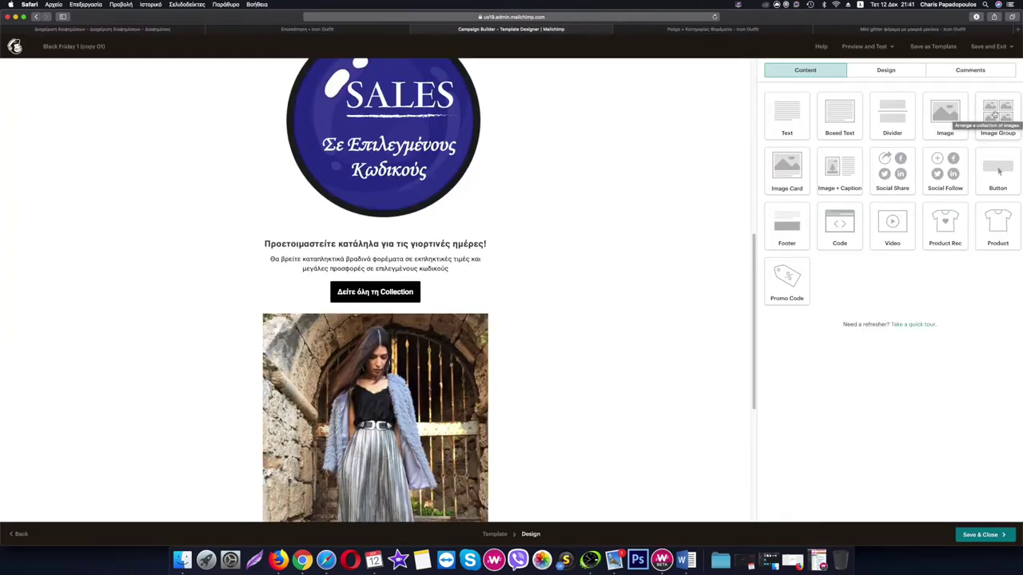
scroll(507, 319, down, 5)
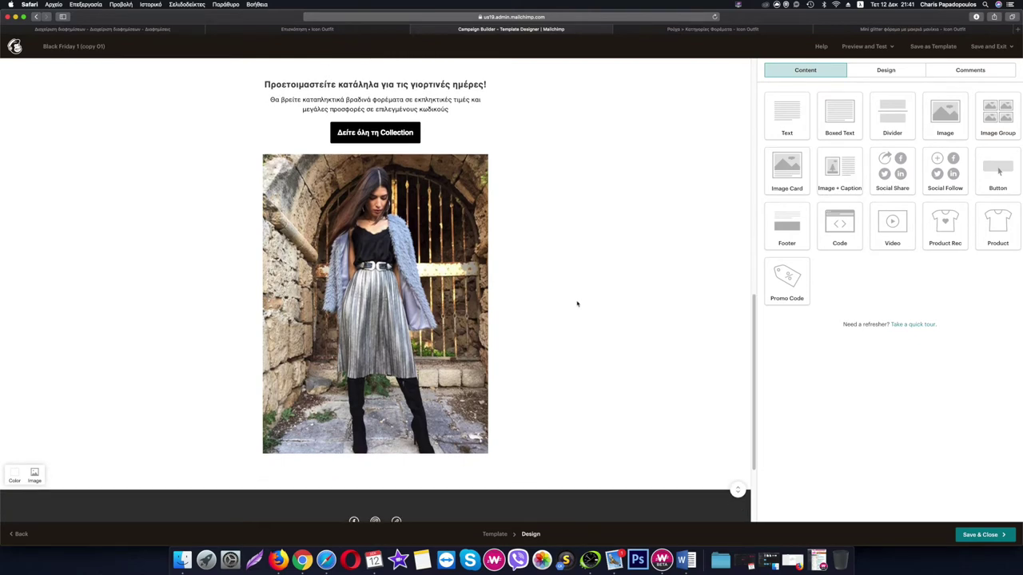
- Open the outfit image's link settings and copy the "Μονόχρωμη οικολογική γούνα" product page address, reached from the Facebook post in Chrome
click(479, 295)
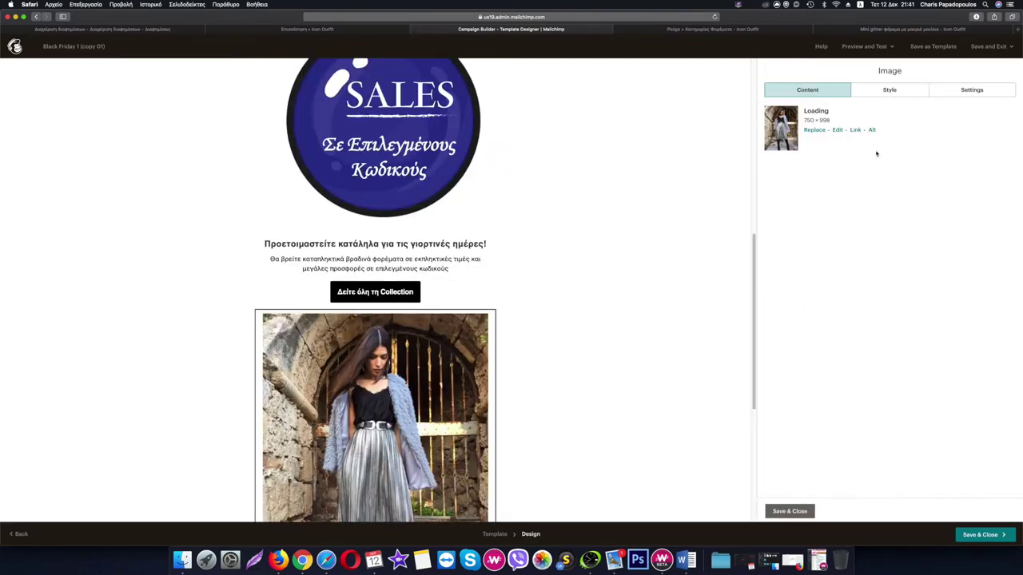
click(855, 129)
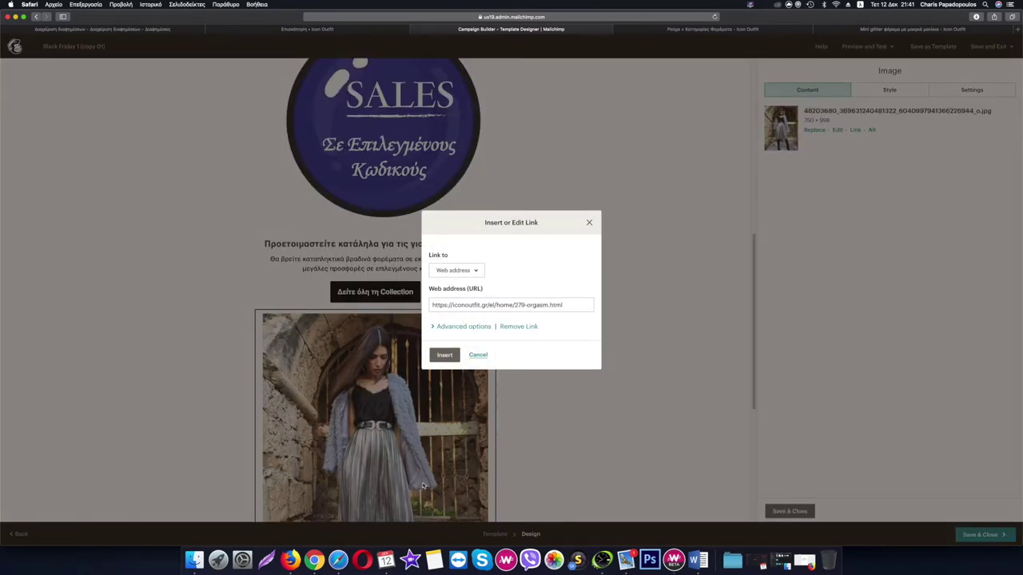
click(313, 560)
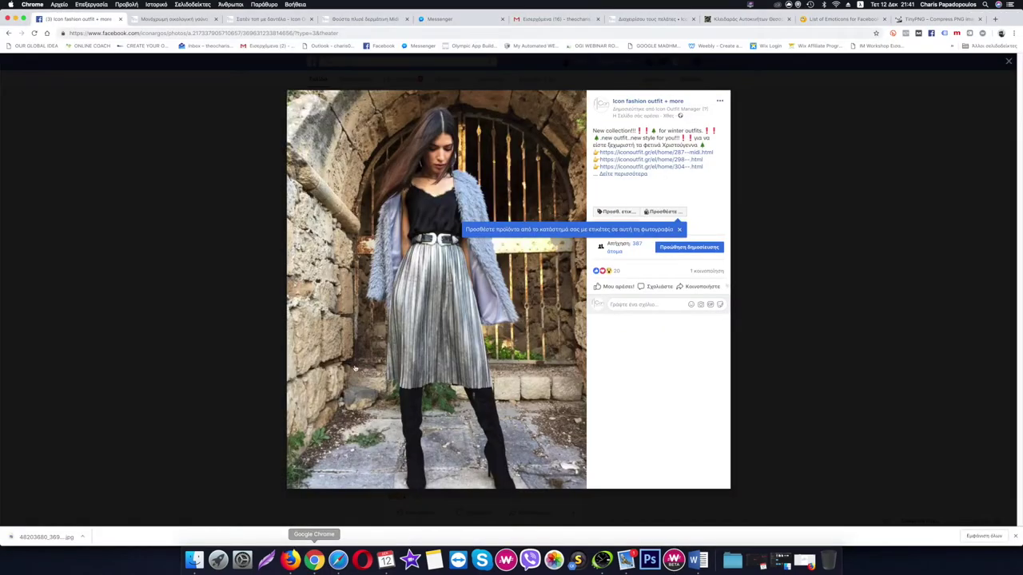
click(652, 165)
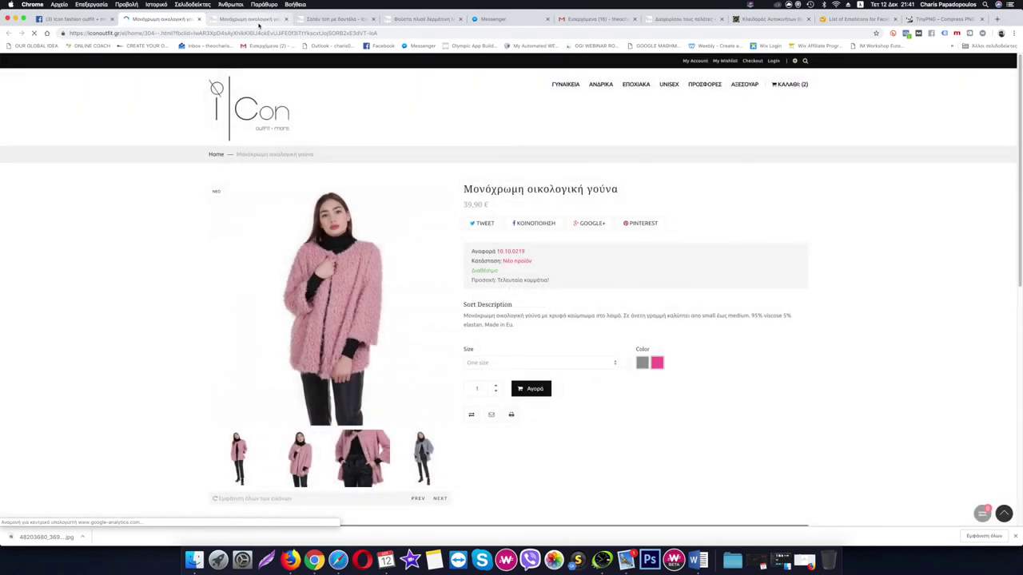
click(109, 34)
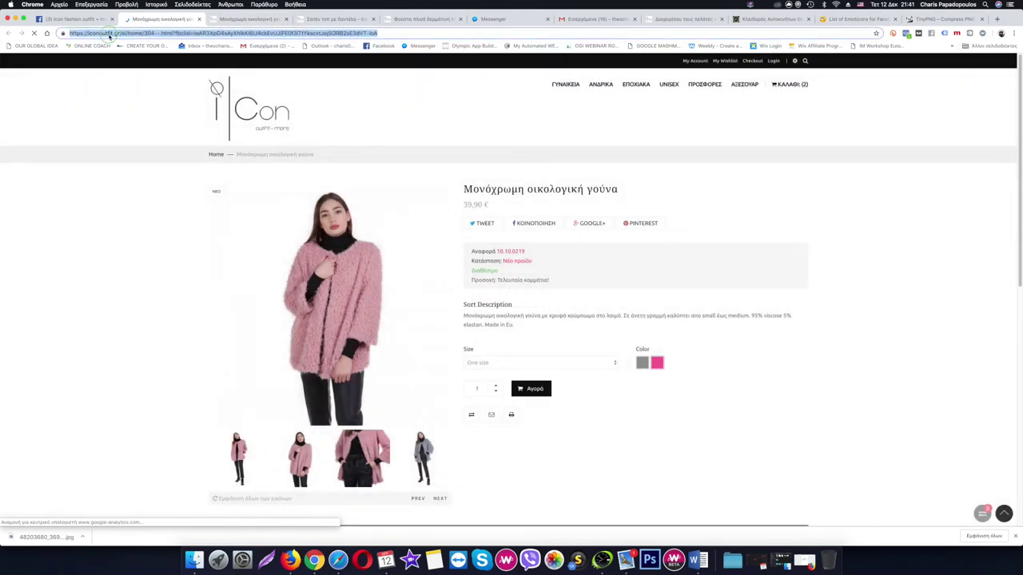
right_click(109, 33)
click(128, 80)
- Switch back to Mailchimp in Safari, replace the outfit image's web address with the copied product link, and save the image block
click(338, 559)
click(562, 304)
key(super+a)
key(super+v)
click(445, 355)
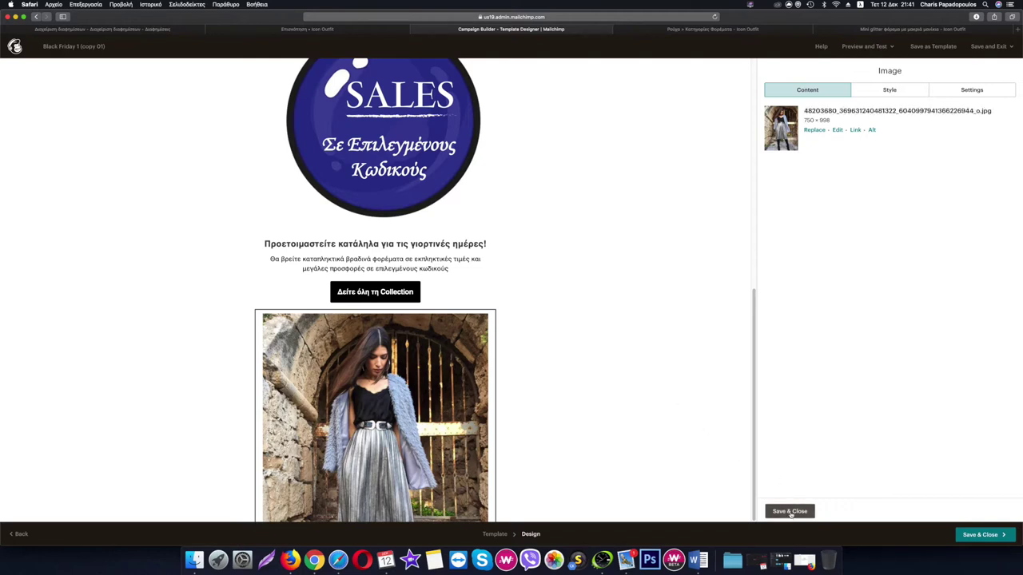
click(790, 512)
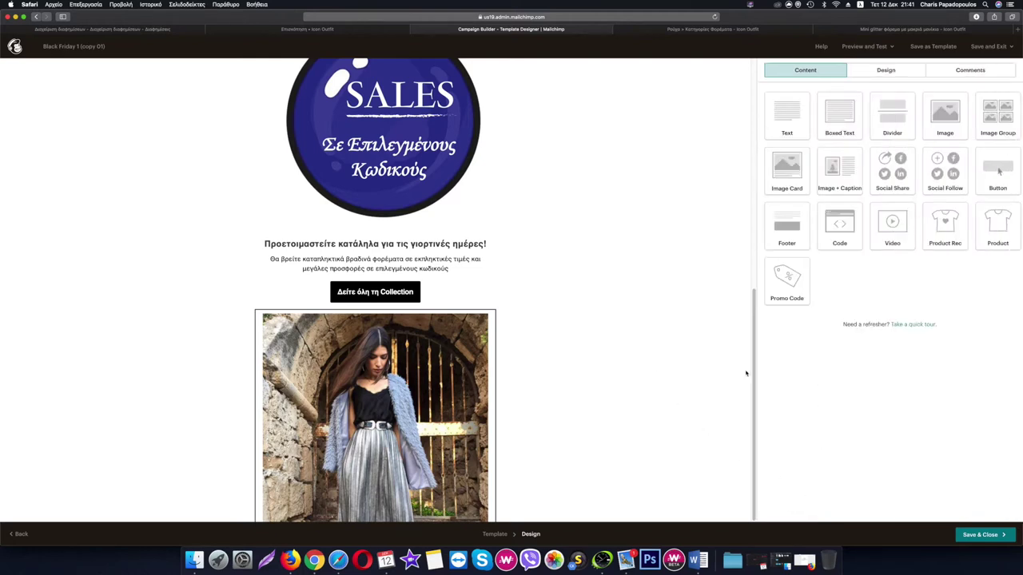
- Review the email layout and add an Image Group block directly below the outfit photo
scroll(572, 324, up, 10)
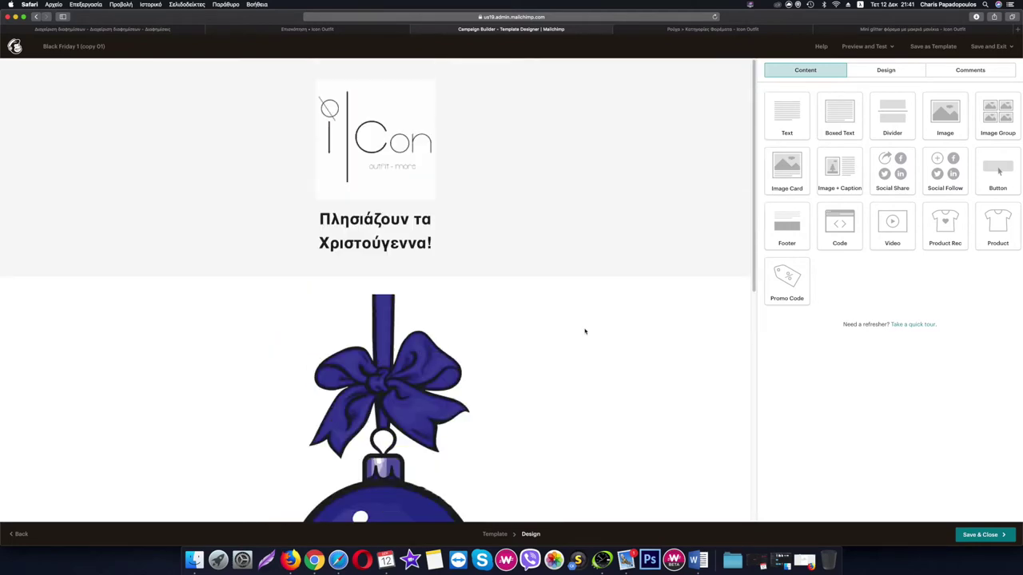
scroll(585, 332, down, 10)
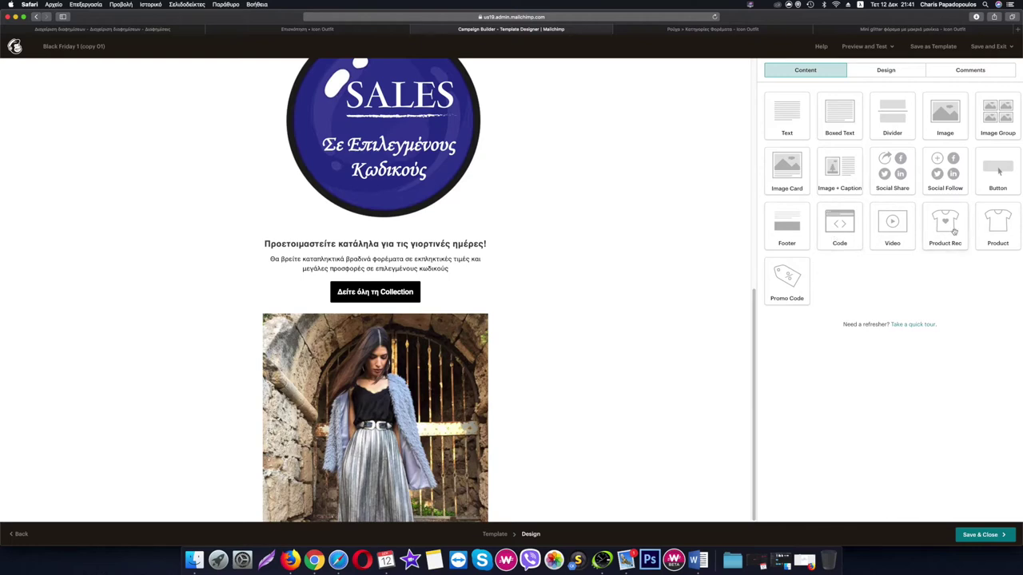
drag(997, 115, 496, 495)
drag(462, 463, 397, 336)
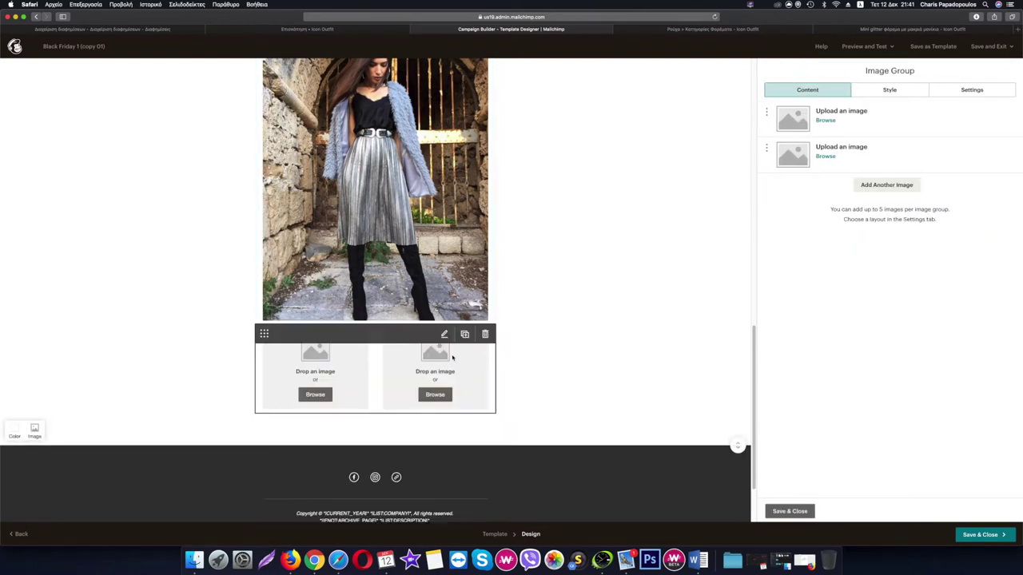
scroll(462, 358, down, 1)
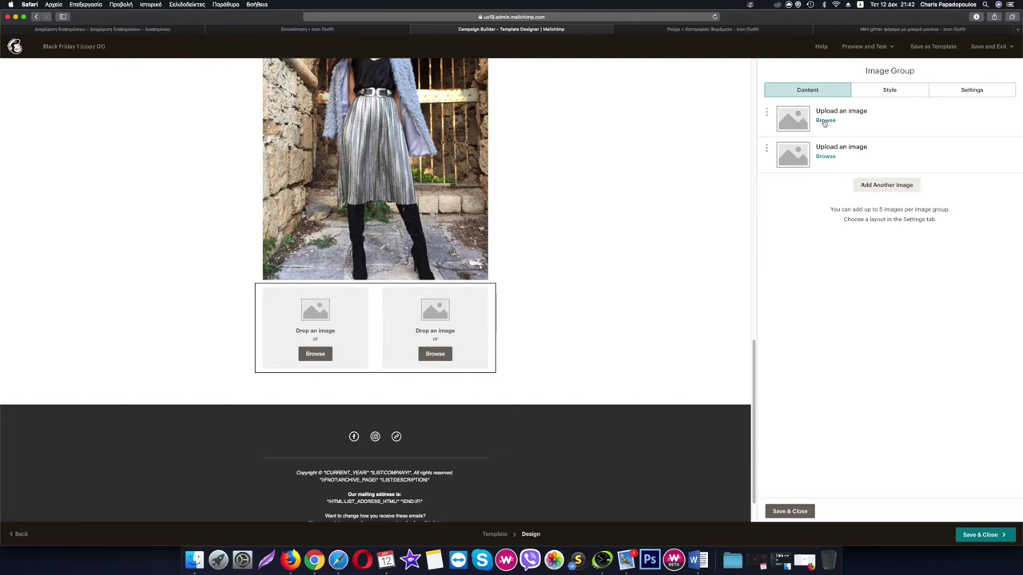
- Switch to Facebook Ads Manager and preview the ad of ad set "GR - 23-50" in the "Πωλήσεις από κατάλογο Χριστούγεννα" campaign
click(79, 30)
click(606, 442)
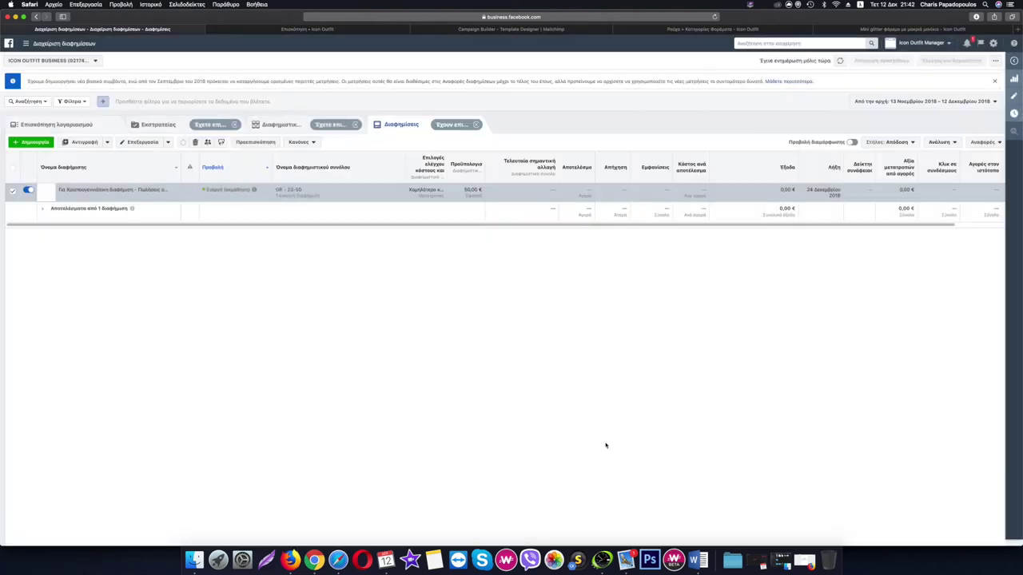
click(159, 126)
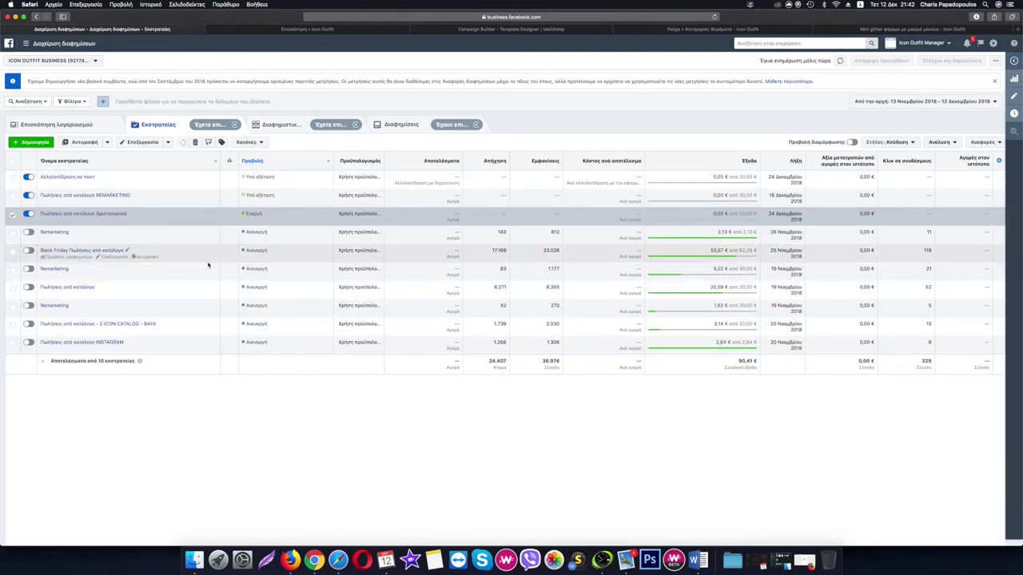
click(110, 214)
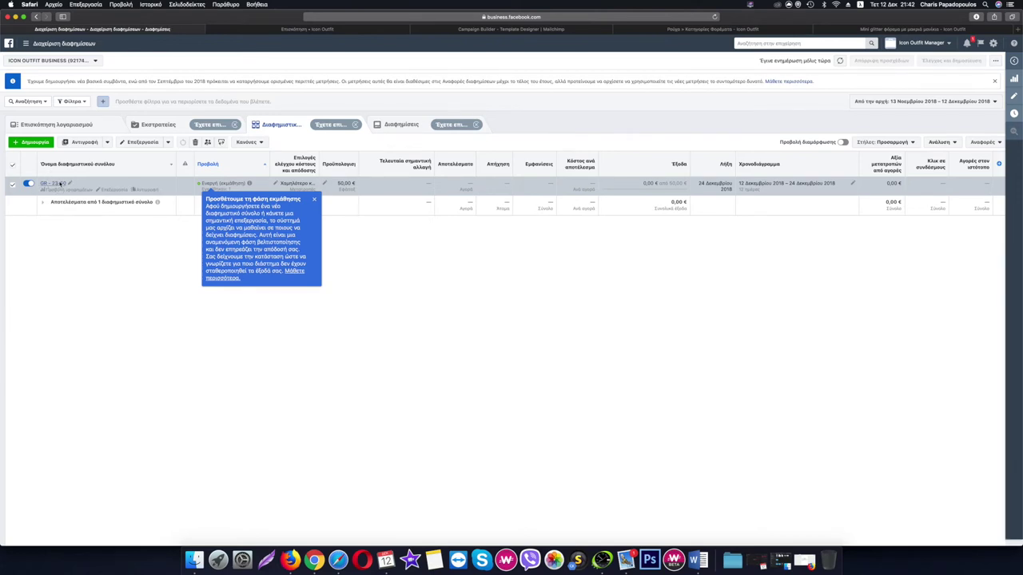
click(56, 183)
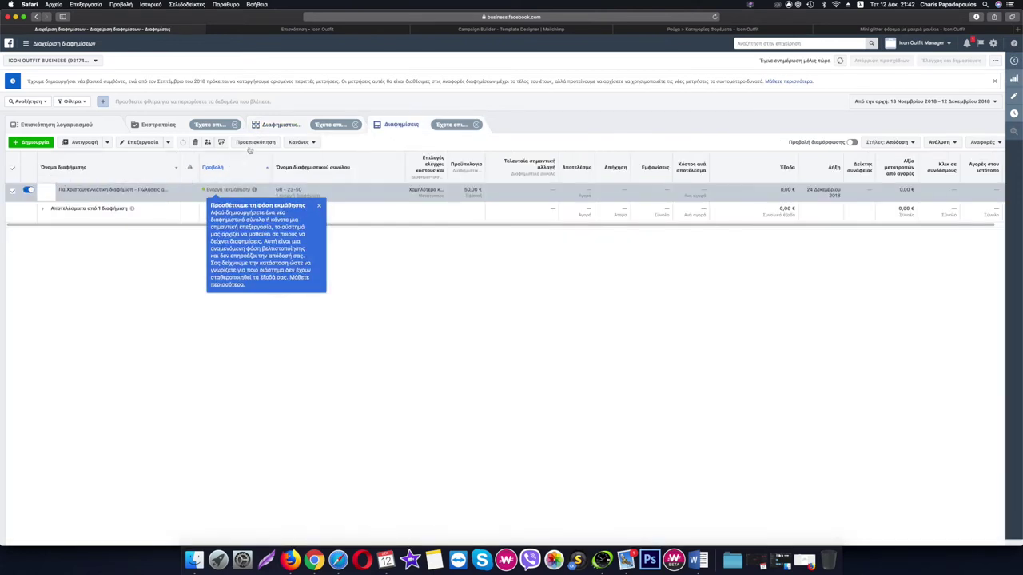
click(255, 142)
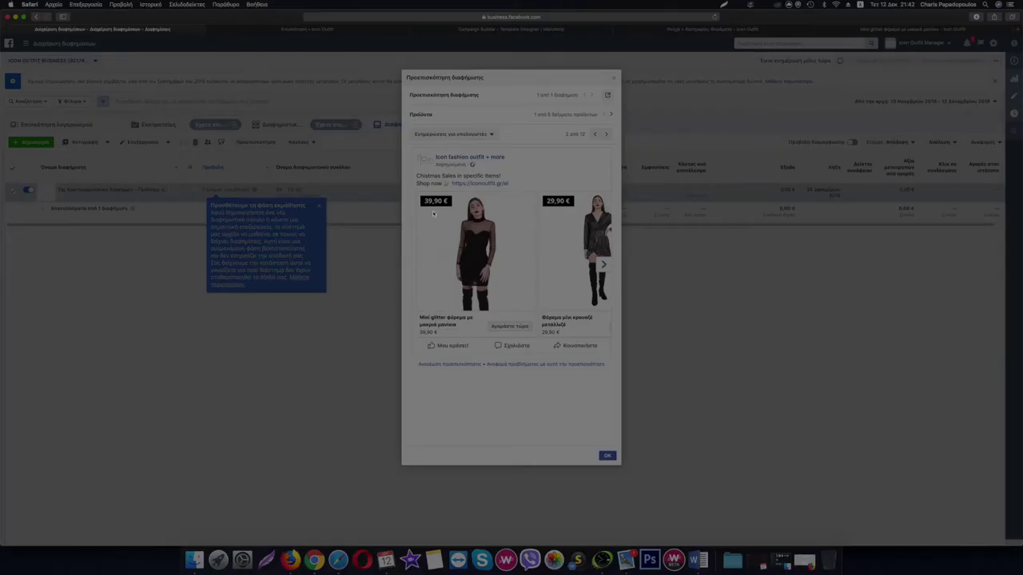
- Capture the "Mini glitter φόρεμα με μακριά μανίκια" product card from the ad preview as a screenshot about 603×728 pixels and save it
key(super+shift+4)
drag(425, 202, 539, 336)
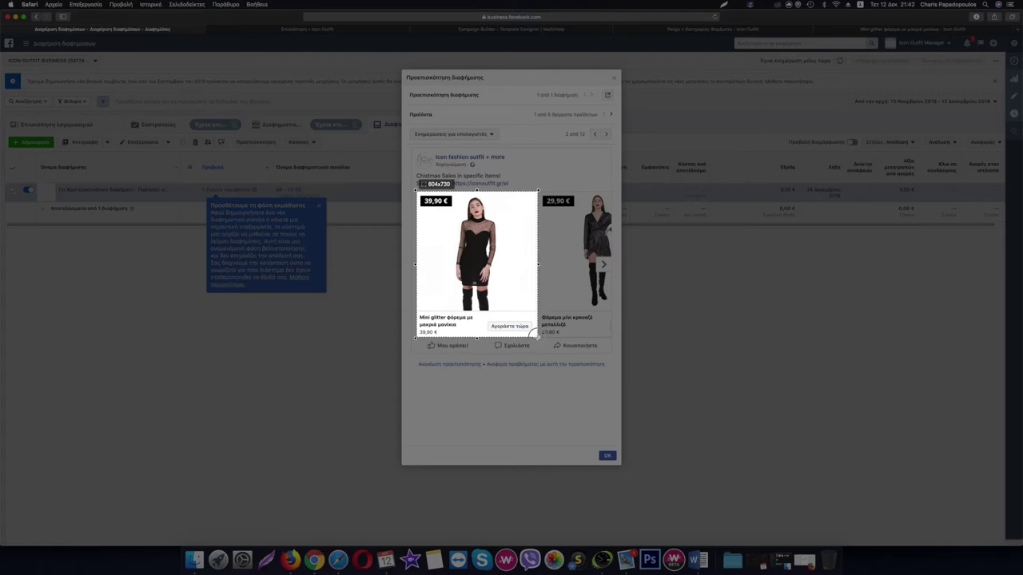
drag(538, 337, 537, 337)
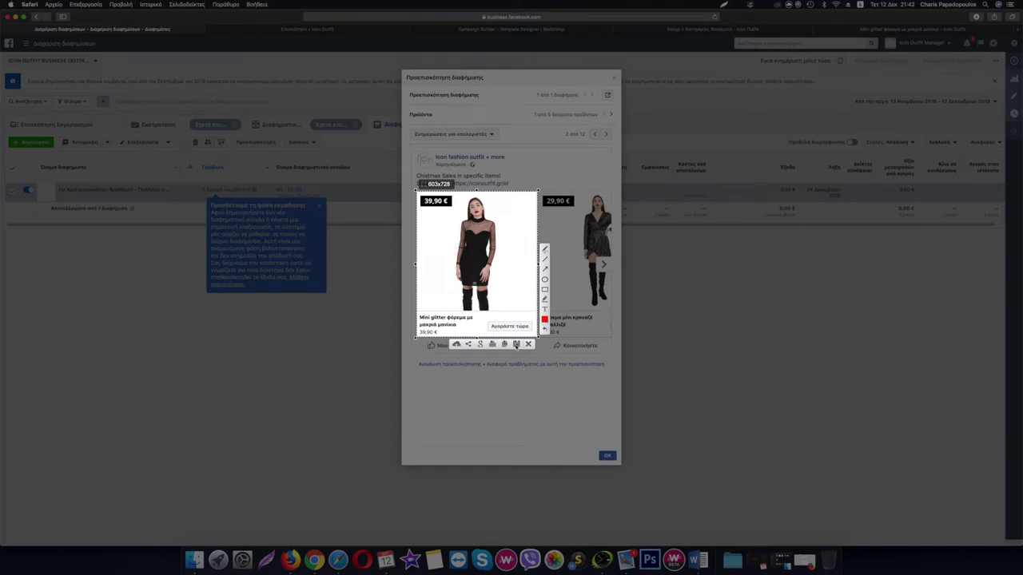
click(516, 345)
click(662, 301)
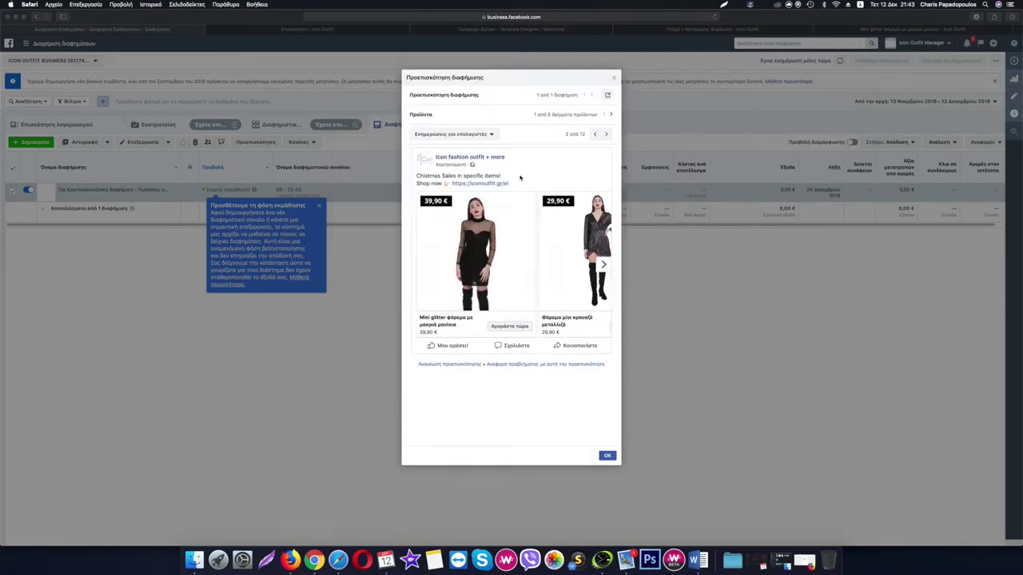
- Open the ad preview on Facebook itself as it appears in the desktop news feed
click(607, 95)
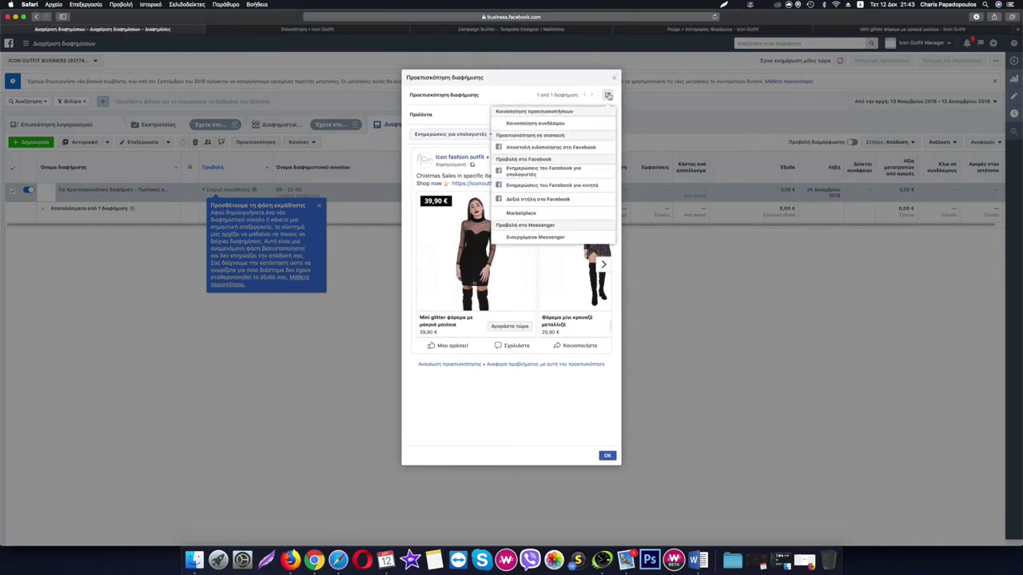
click(528, 171)
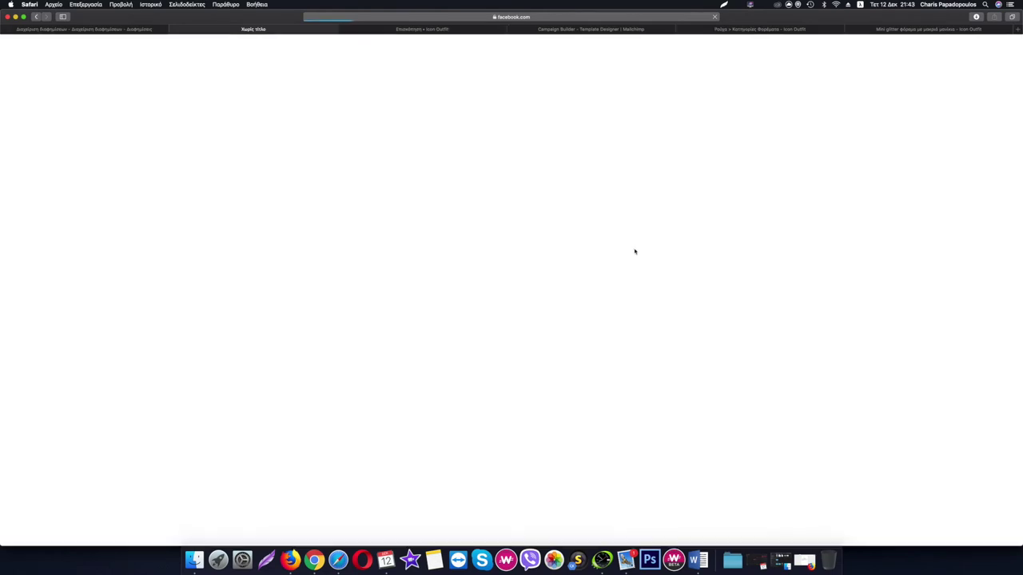
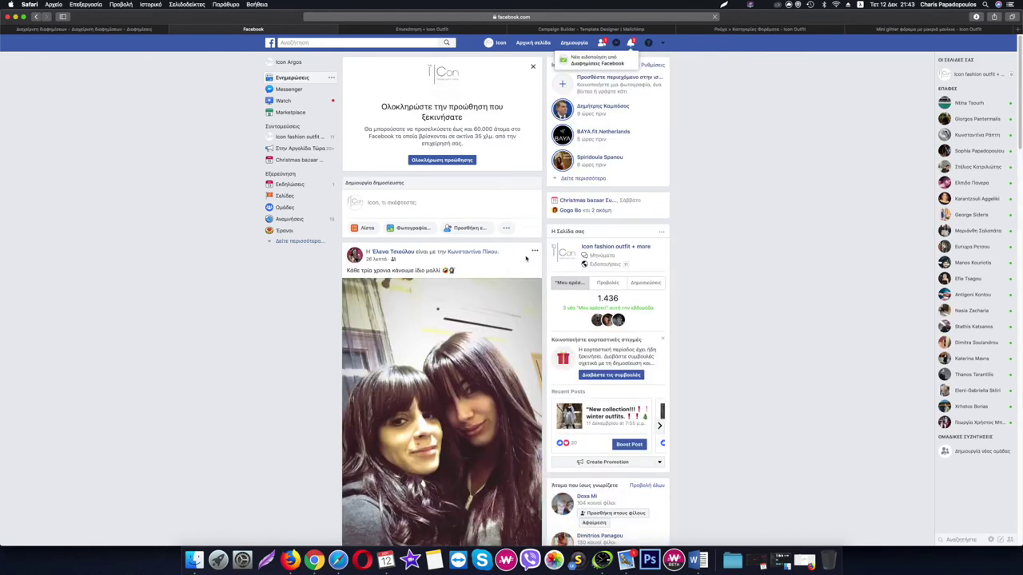
- Examine the Christmas sales ad with its product cards in the Facebook news feed and compare it with the Ads Manager preview
scroll(526, 258, down, 10)
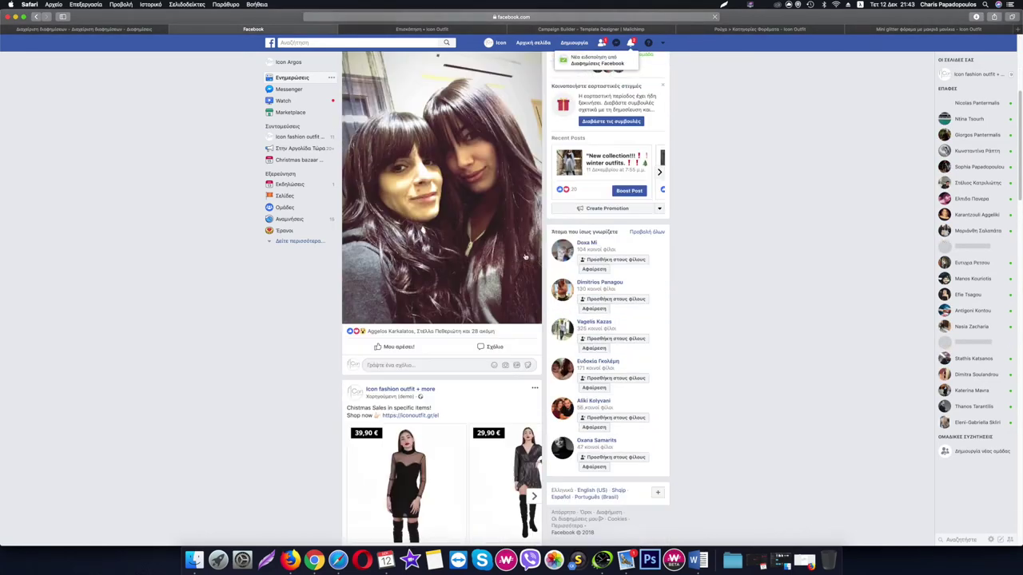
scroll(525, 255, down, 1)
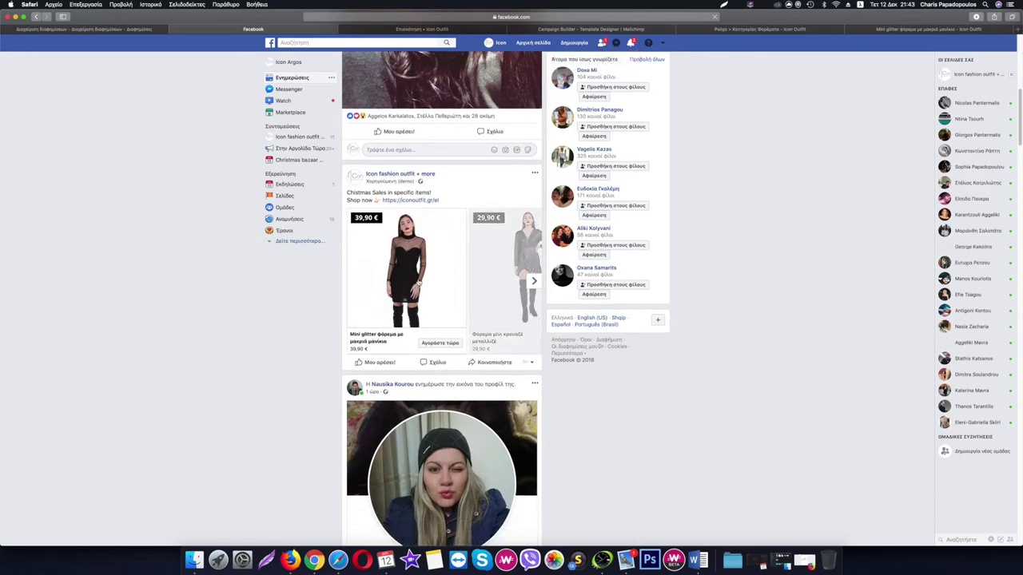
click(134, 30)
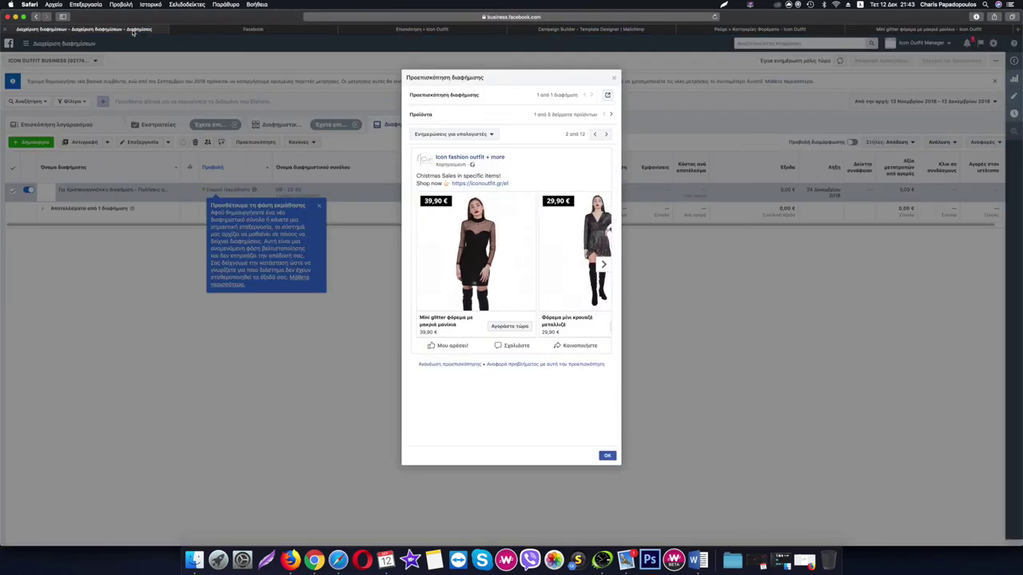
click(236, 30)
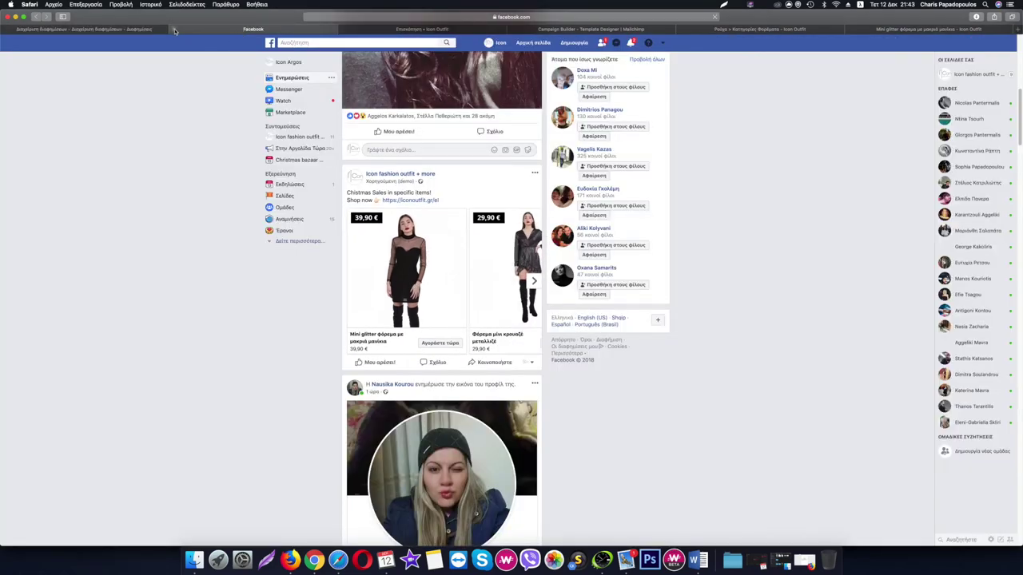
- Return to the Ads Manager ad preview and capture the "Φόρεμα μίνι κρουαζέ μεταλλιζέ" product card as a screenshot about 594×730 pixels
click(144, 30)
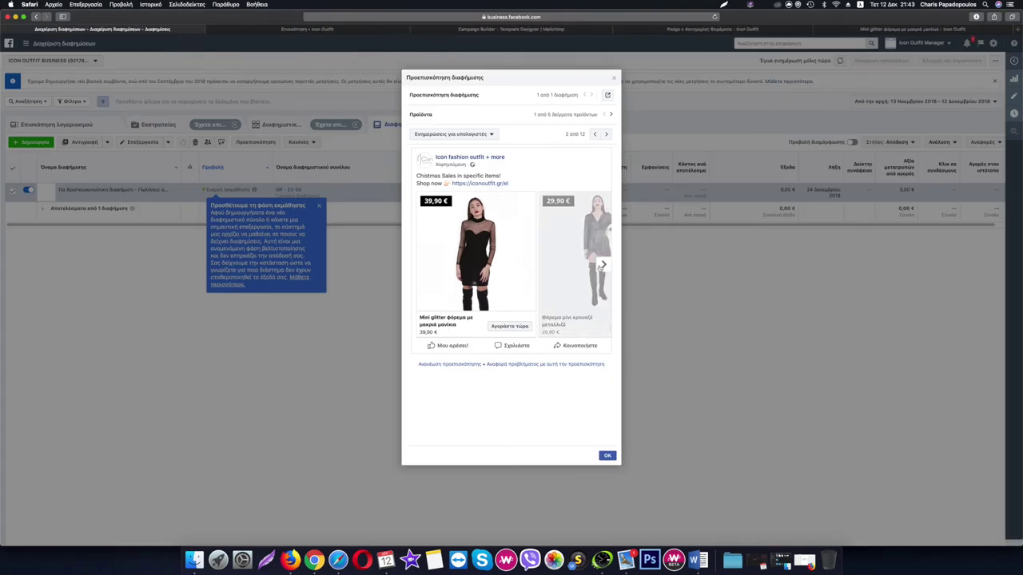
click(603, 265)
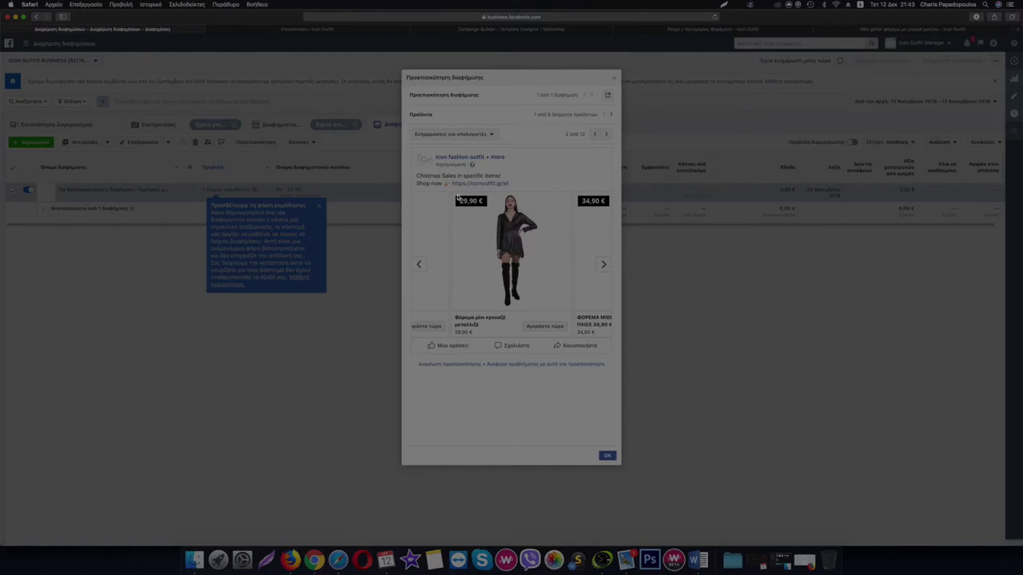
drag(451, 190, 571, 339)
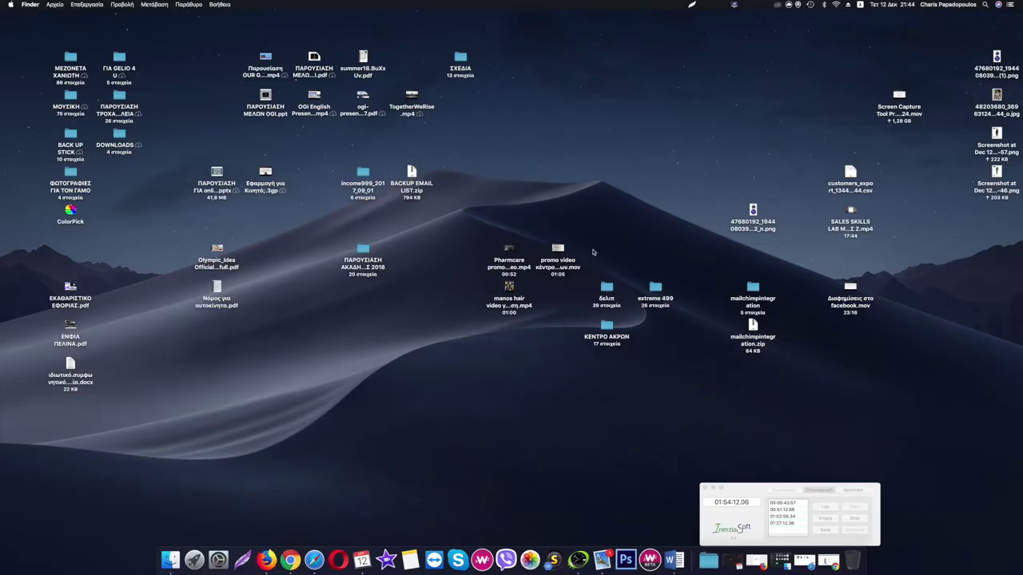
- Switch back to Mailchimp and upload "Screenshot at Dec 12 21-42-57.png" as the first image of the Image Group
click(315, 560)
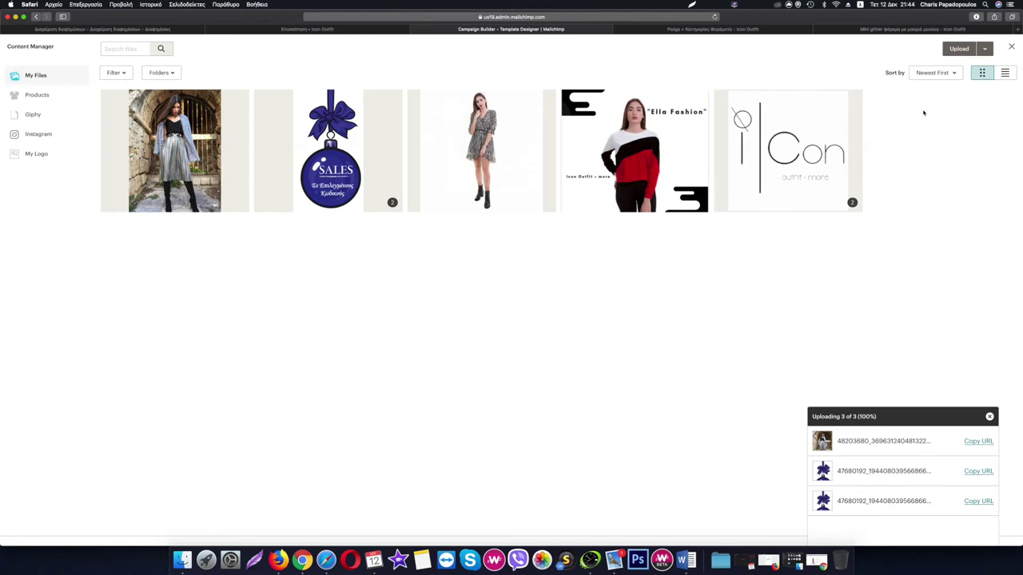
click(959, 48)
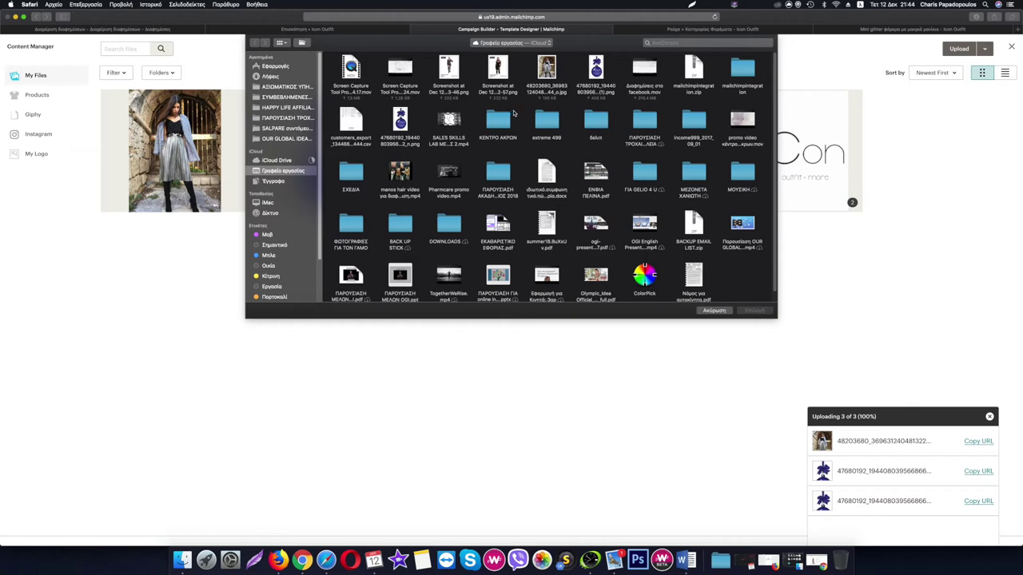
click(497, 70)
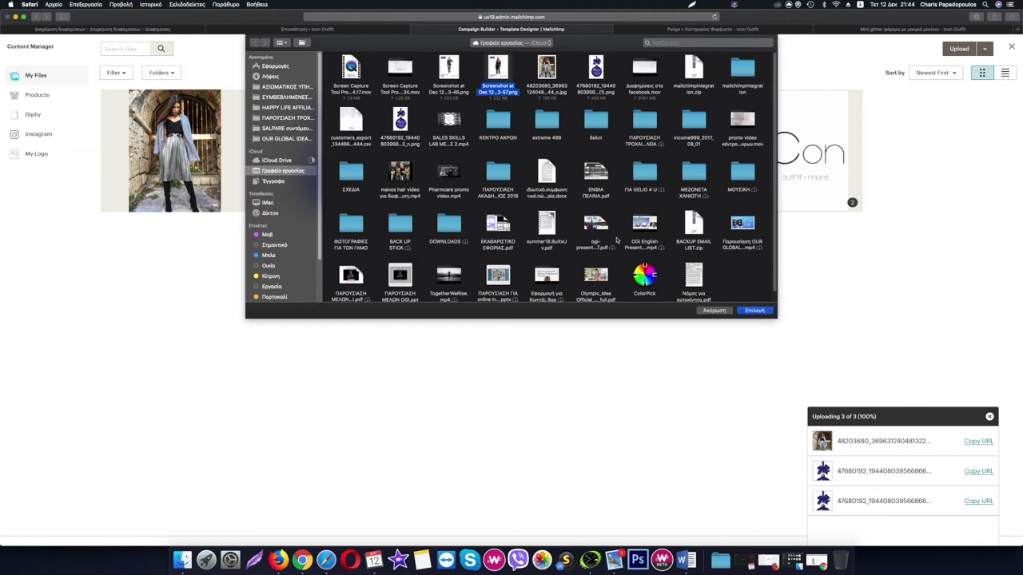
click(754, 311)
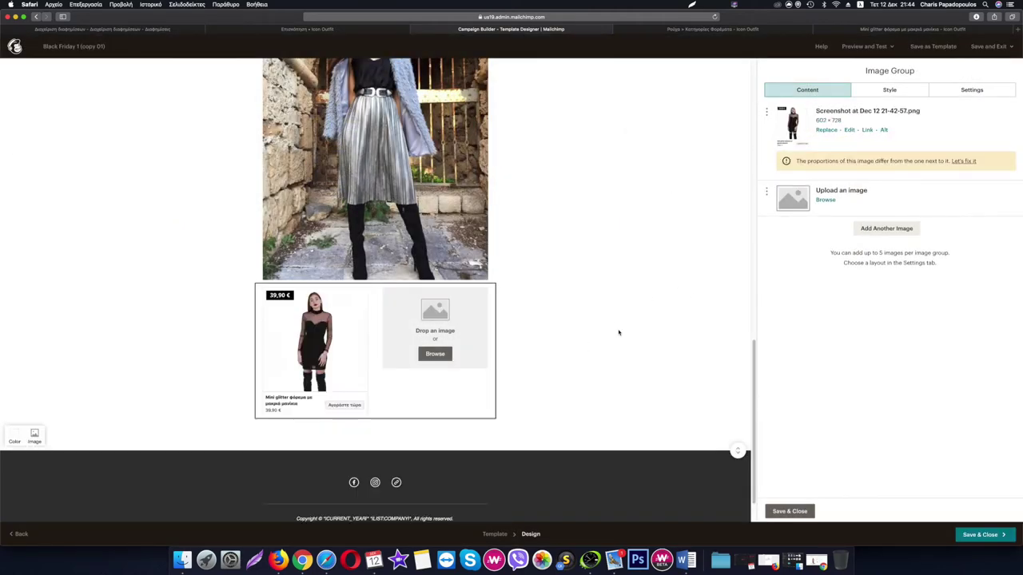
- Upload "Screenshot at Dec 12 21-43-46.png" as the second image of the Image Group
click(827, 201)
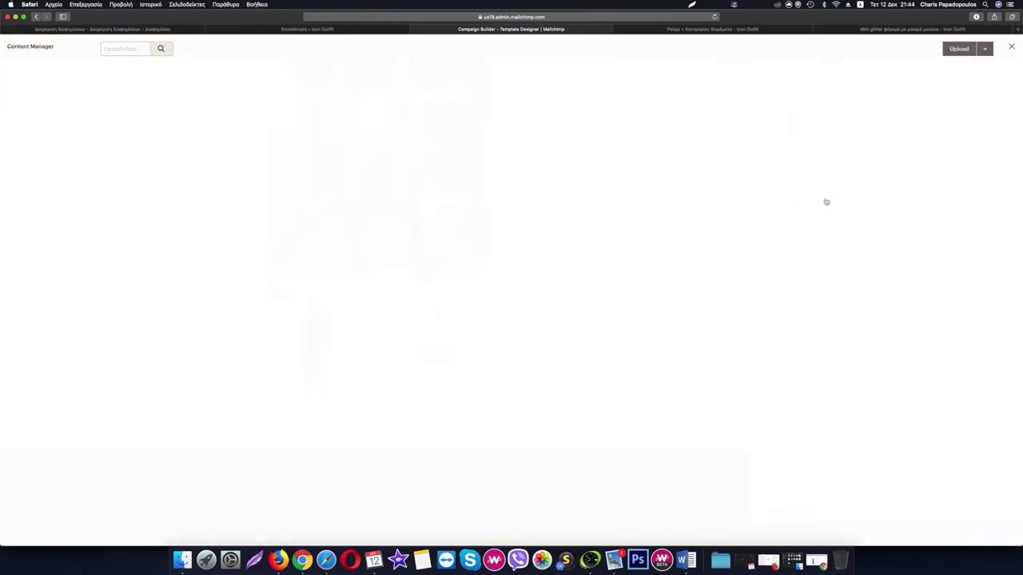
click(961, 48)
click(448, 73)
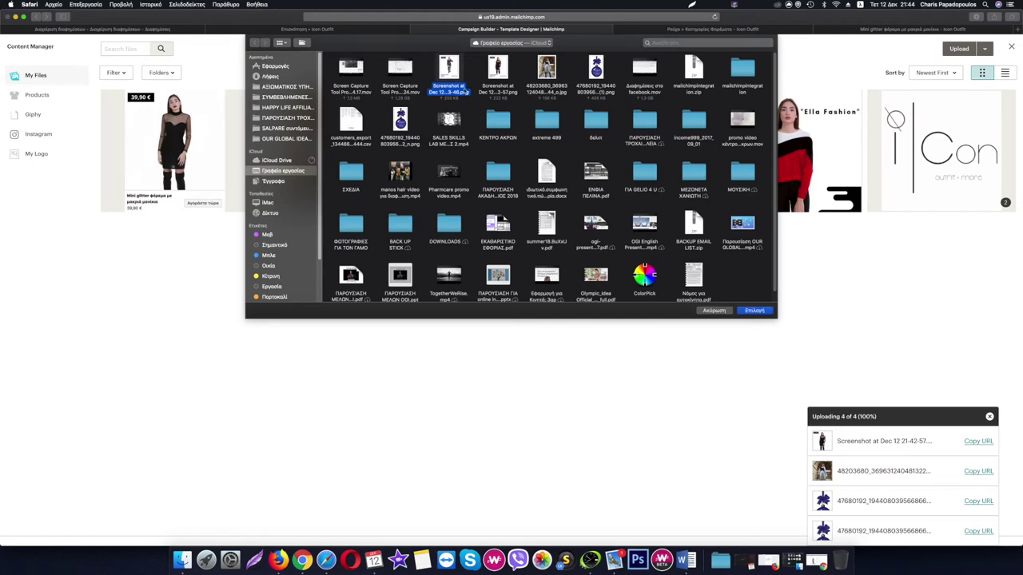
click(754, 310)
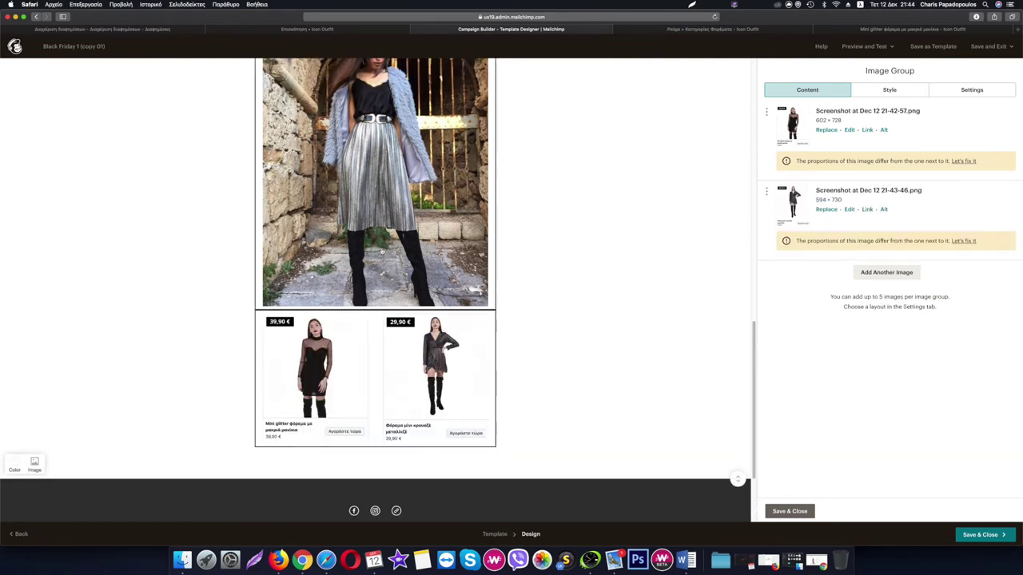
- Open the "Mini glitter φόρεμα με μακριά μανίκια" product page in the Icon Outfit shop and copy its web address
click(705, 31)
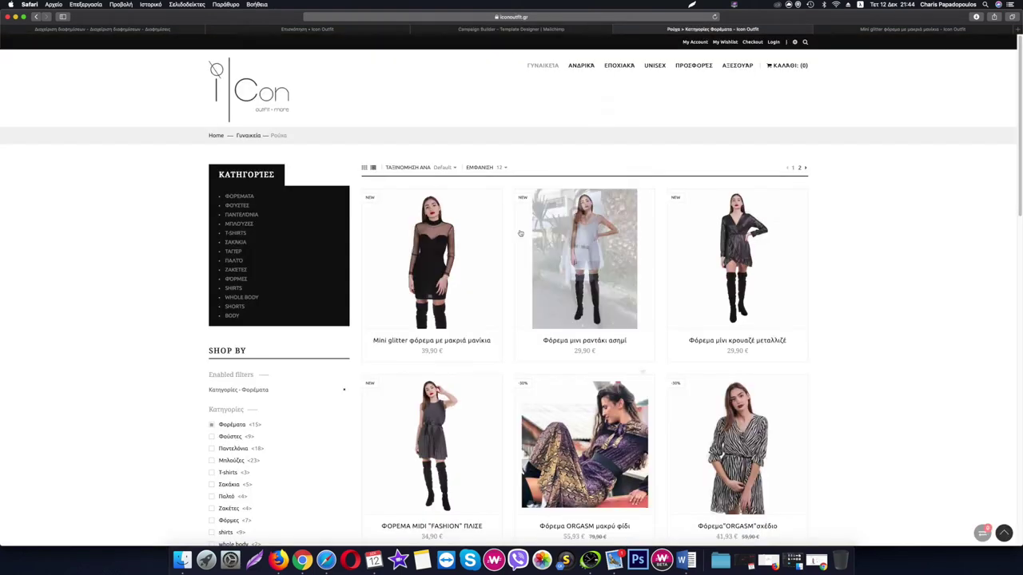
click(448, 248)
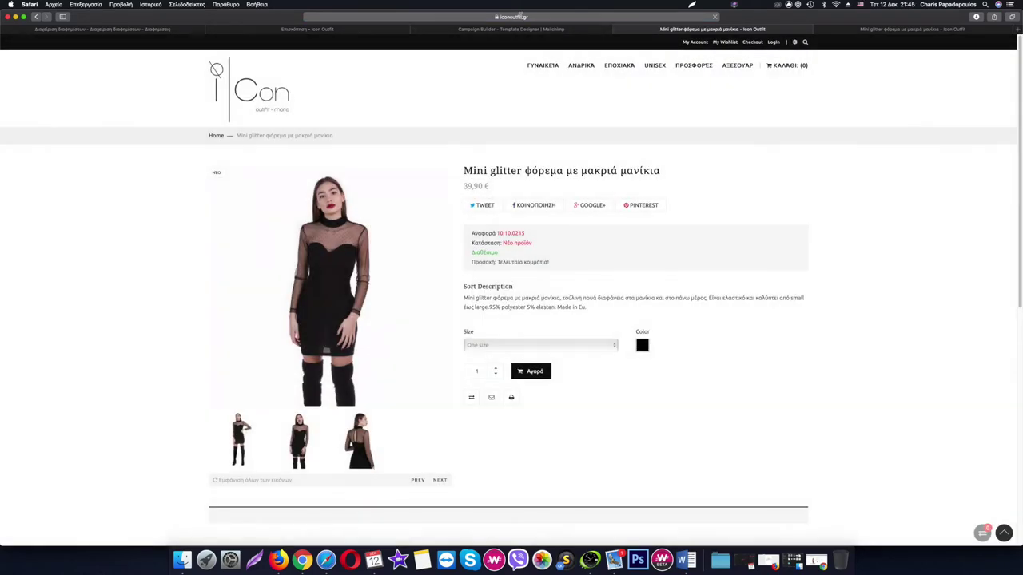
click(511, 17)
right_click(406, 16)
click(427, 25)
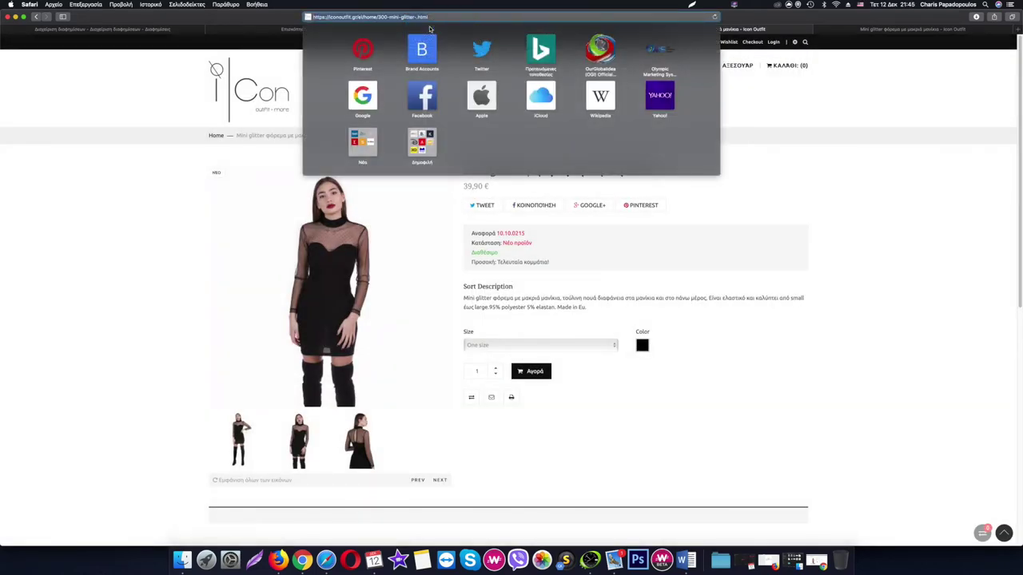
click(295, 32)
- Back in the Mailchimp campaign, link the first Image Group picture to the copied Mini glitter dress address
click(489, 29)
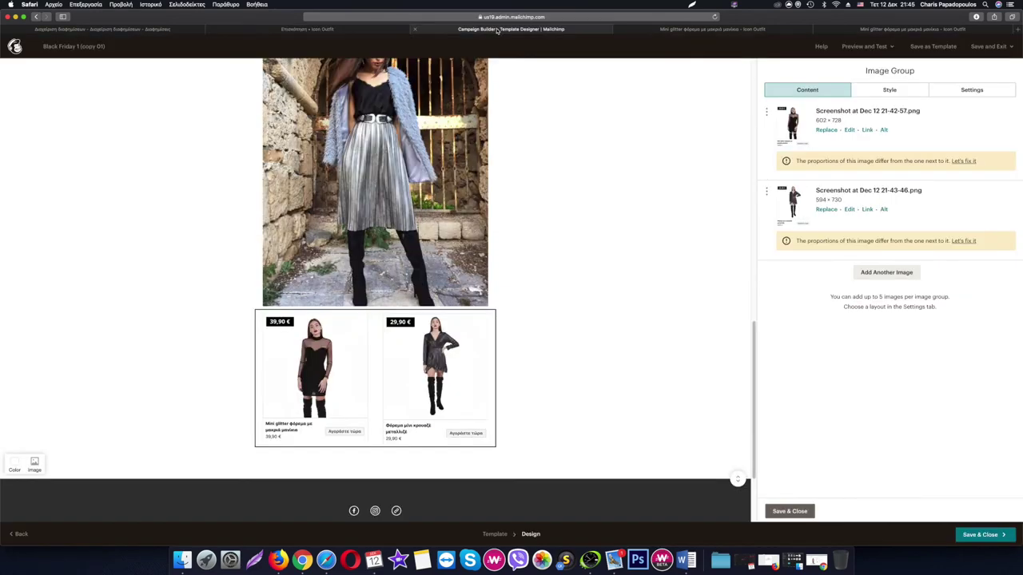
click(867, 129)
right_click(496, 303)
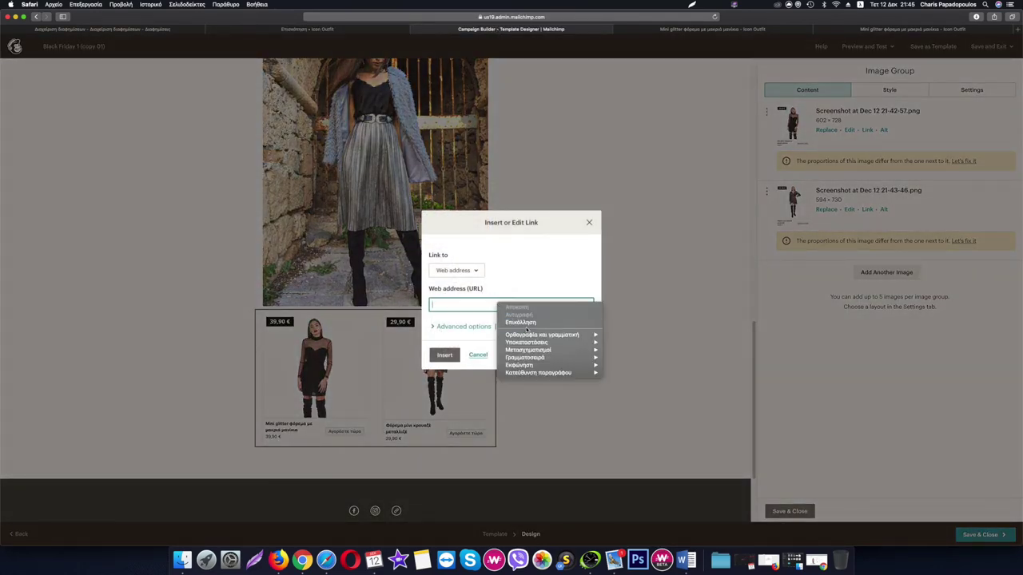
click(526, 323)
click(444, 354)
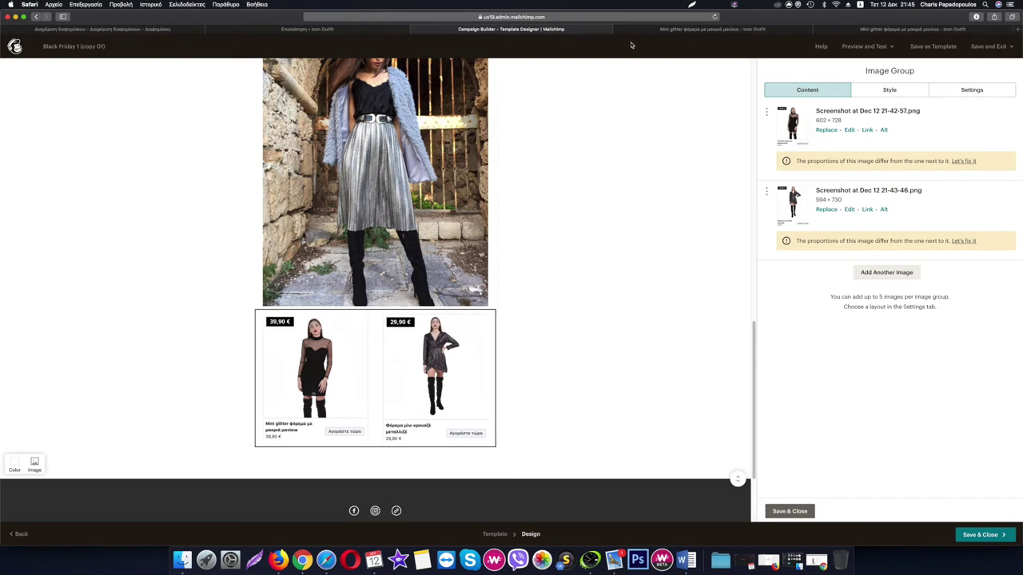
- Go back to the shop's dress list, open the "Φόρεμα μίνι κρουαζέ μεταλλιζέ" product page and copy its web address
click(693, 31)
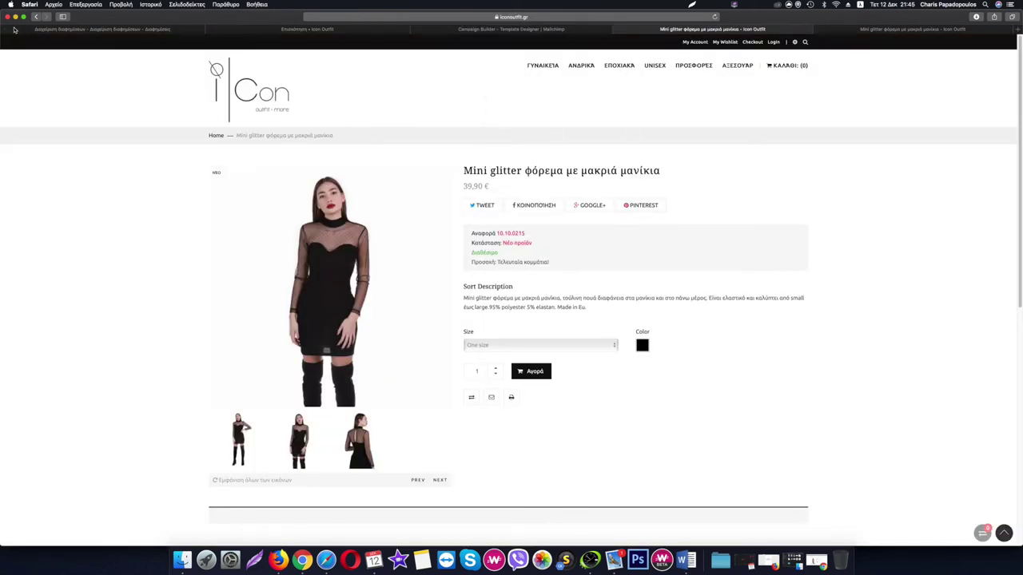
click(35, 16)
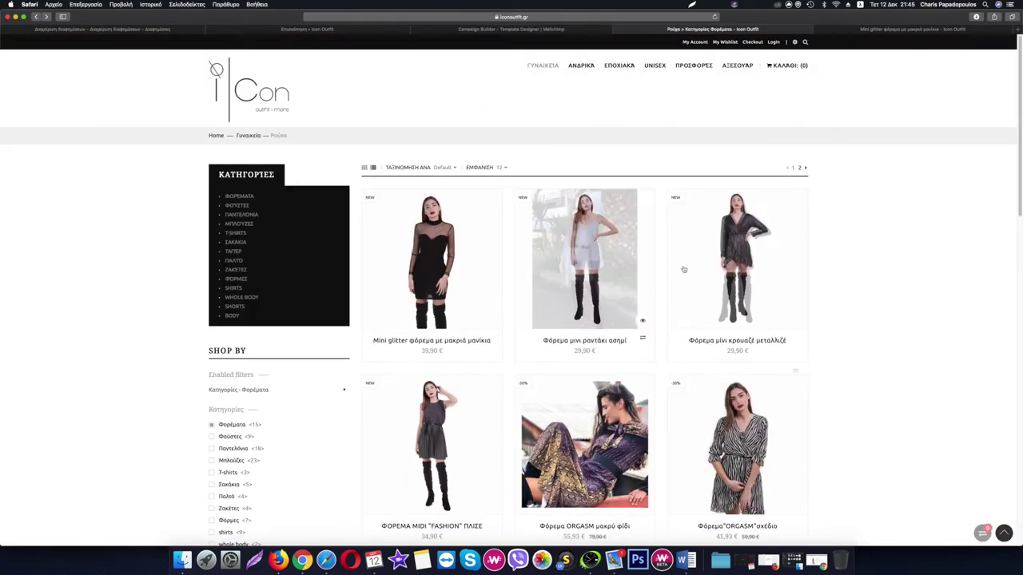
click(716, 259)
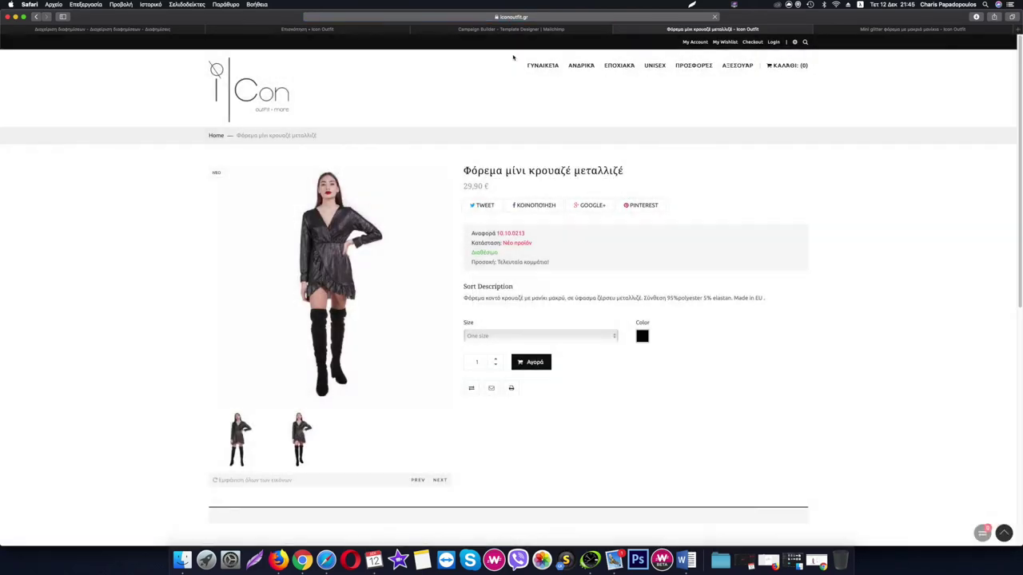
click(514, 17)
right_click(382, 18)
click(401, 28)
- In the Mailchimp campaign, link the second Image Group picture to the copied address of the wrap dress page
click(512, 29)
click(867, 209)
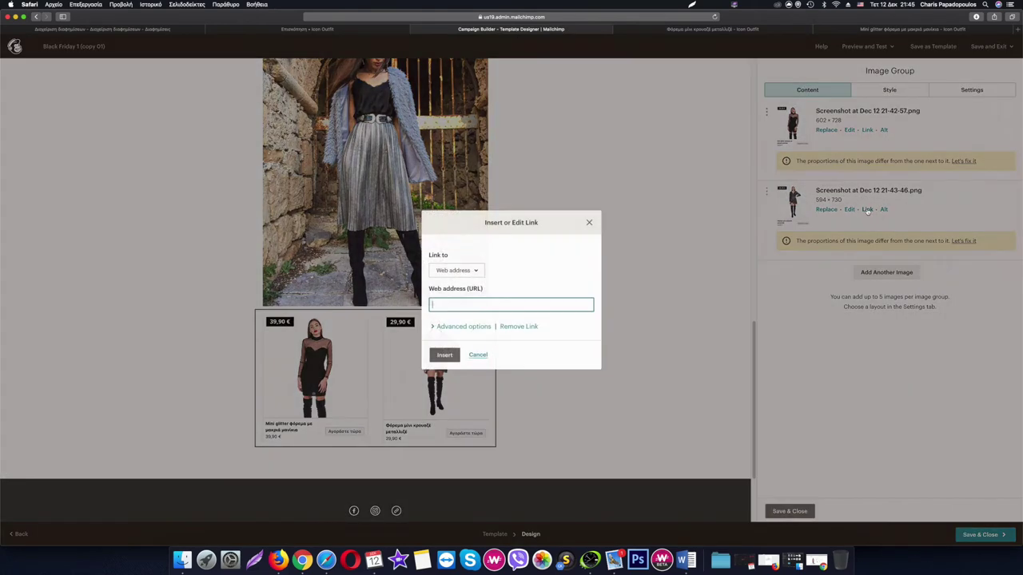
right_click(521, 305)
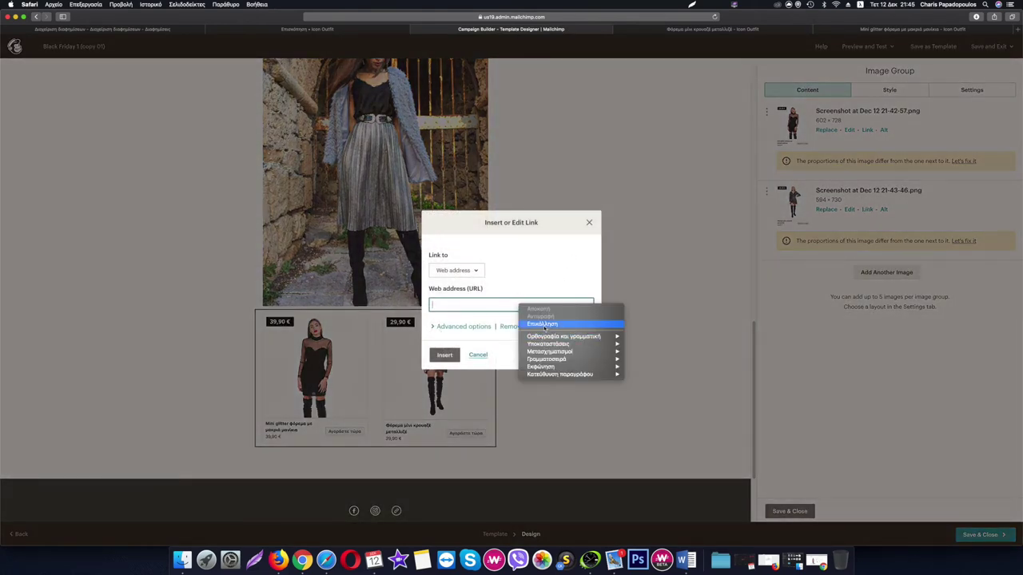
click(544, 325)
click(444, 355)
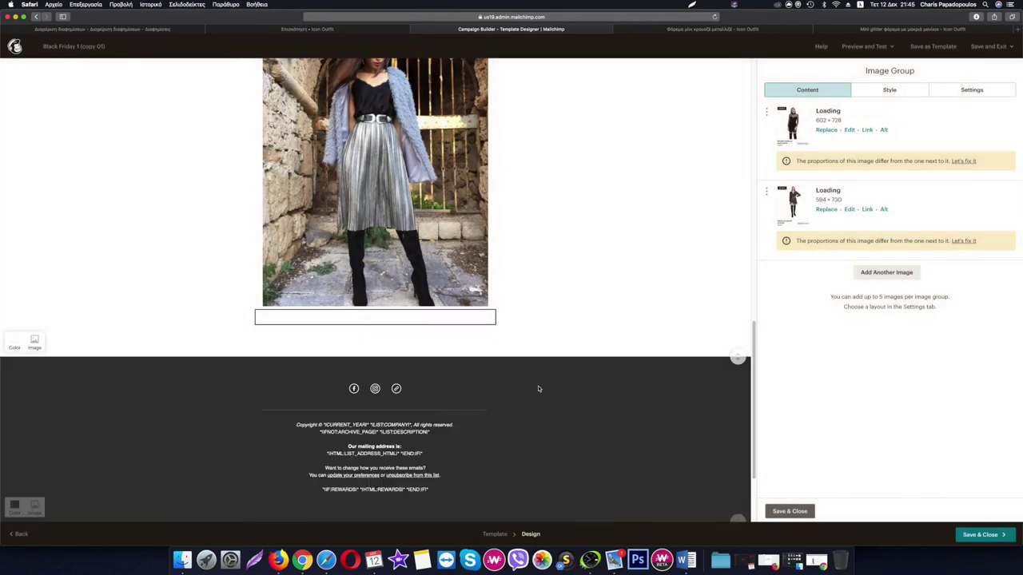
- Open the Social Follow block in the email's footer and check its Facebook, Instagram and website links
scroll(565, 363, down, 3)
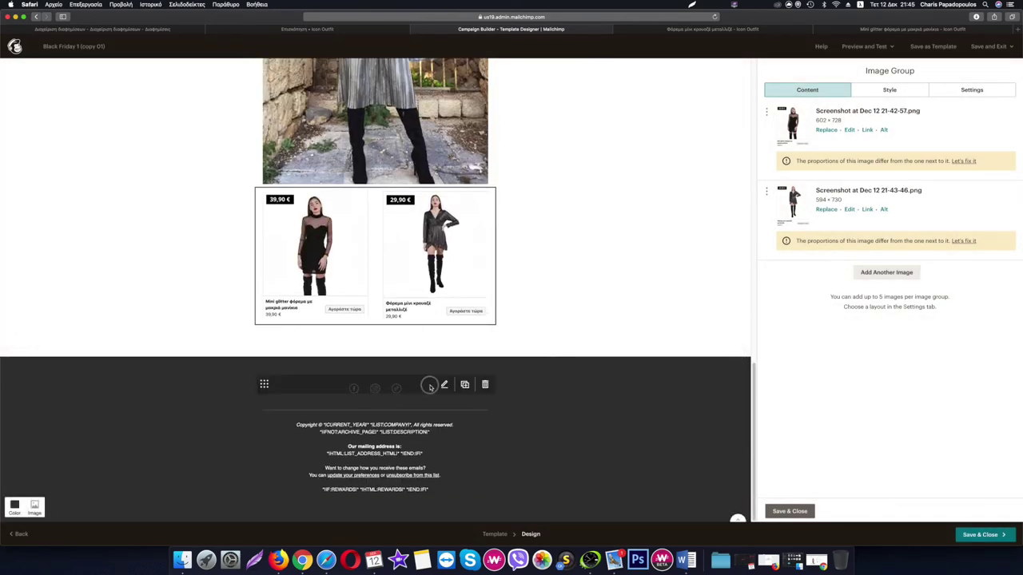
click(428, 387)
click(429, 388)
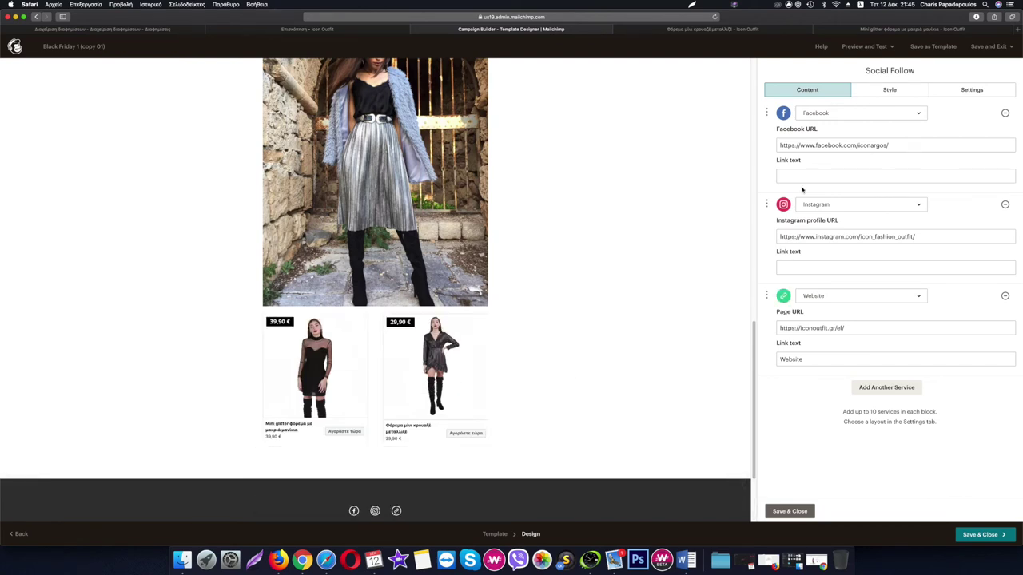
- Below the footer's copyright lines, add "* Αν δεν επιθυμείτε να λαμβάνετε πλέον μηνύματα από εμάς, μπορείτε να πατήσετε τον σύνδεσμο unsubscribe και να αφαιρεθείτε από τις ενημερώσεις."
scroll(556, 342, down, 3)
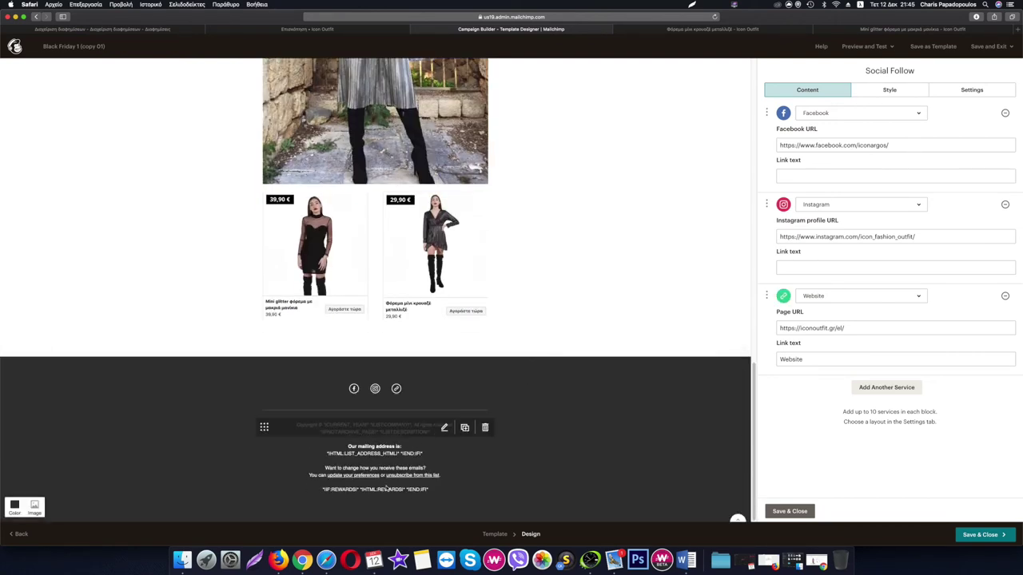
click(429, 429)
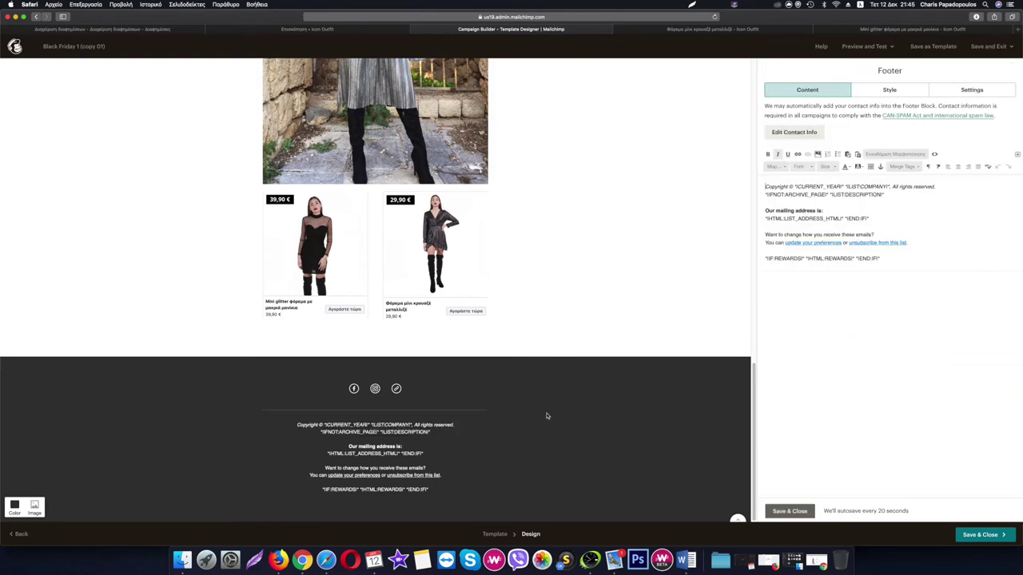
click(822, 210)
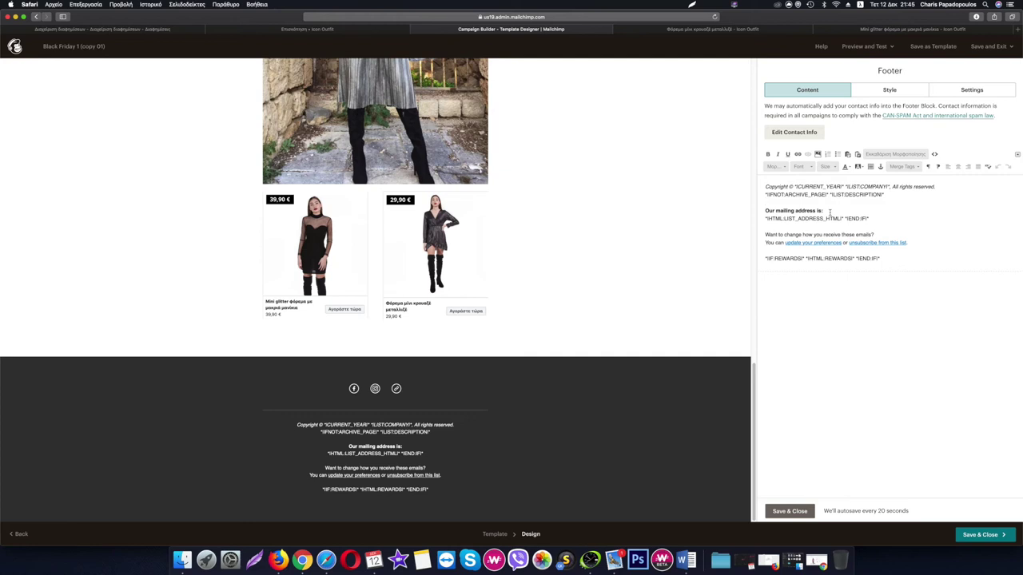
text(ν δεν επιθυμείτε να λαμβάνετε πλέον μηνύματα από εμάς)
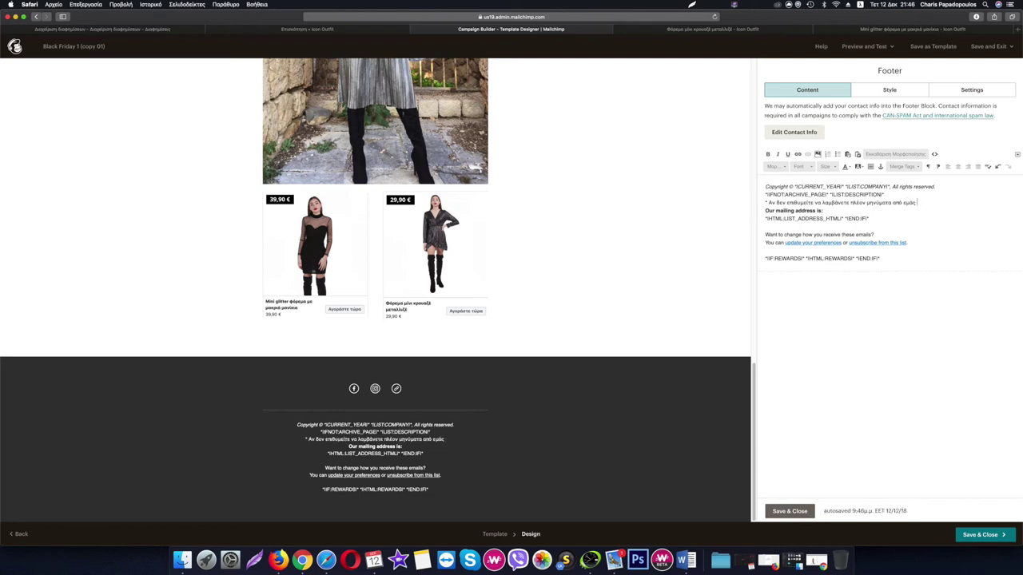
text(, μπορείτ)
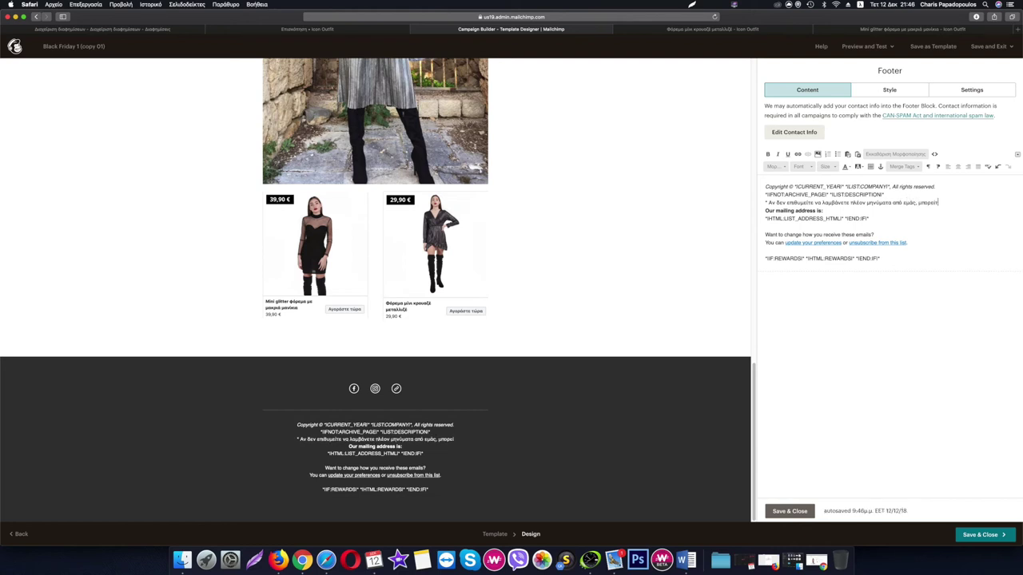
text(ε να πατήσετε )
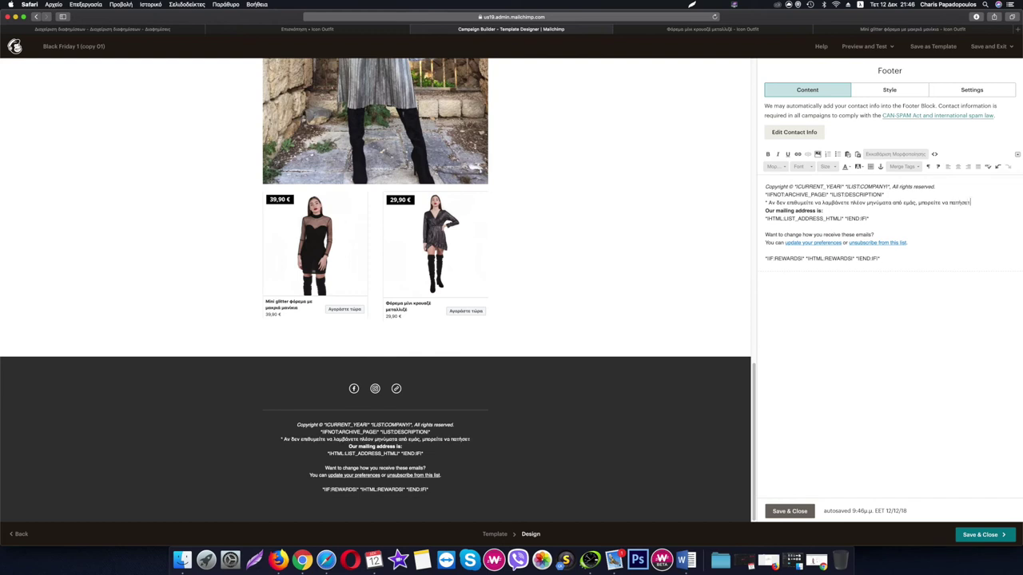
text(τον σύνδεσμο)
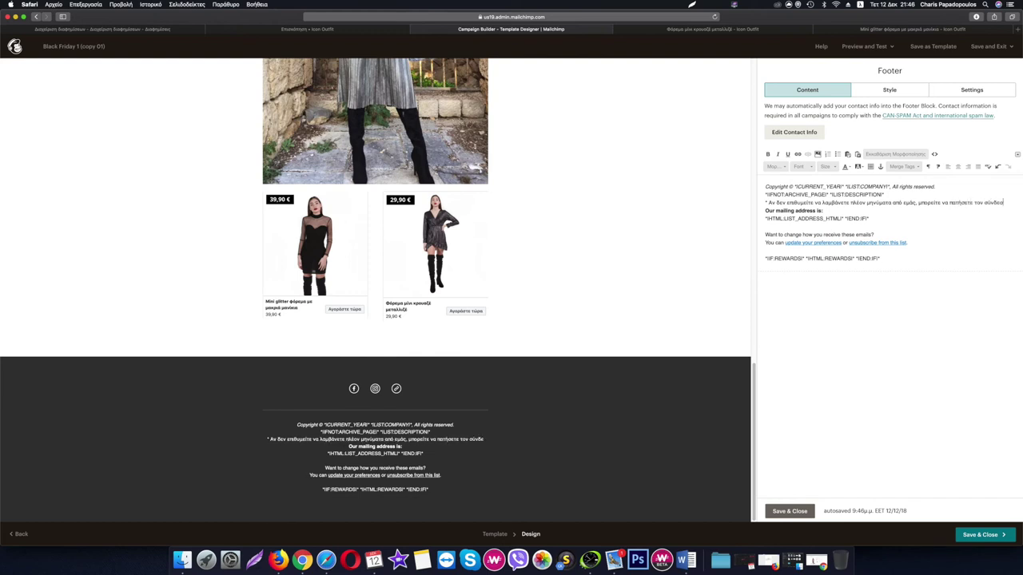
text( u)
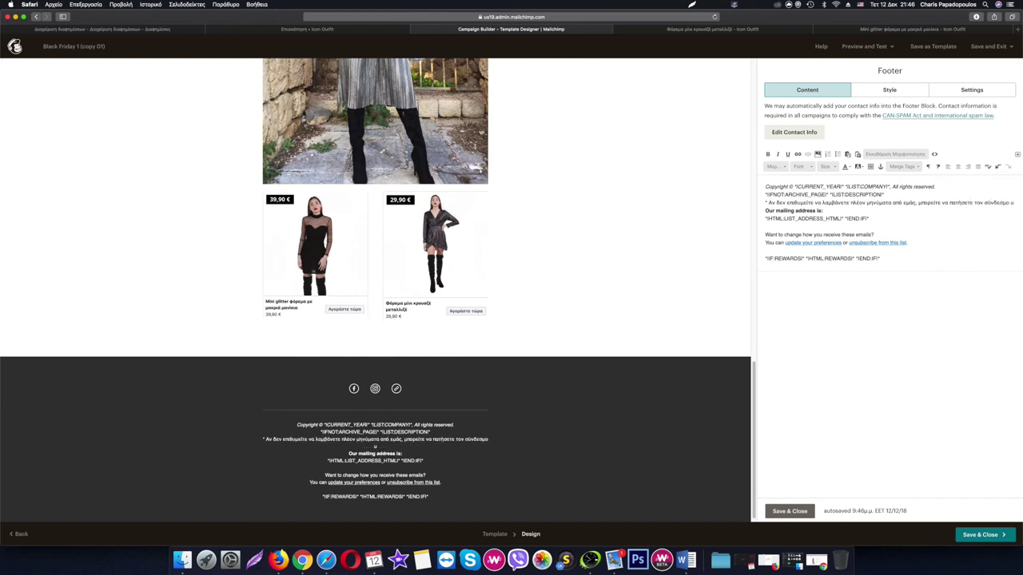
text(nsubscr)
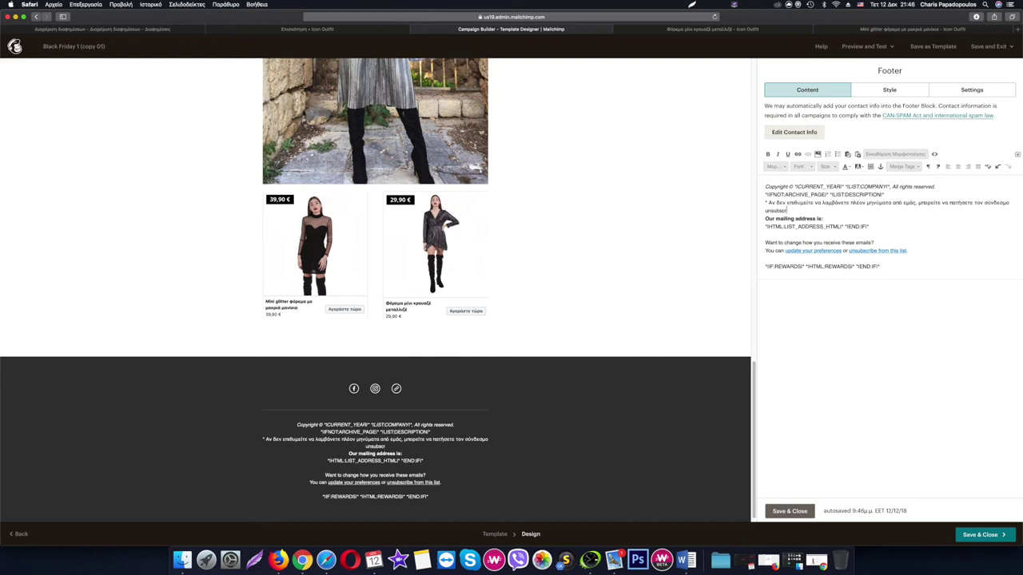
text(ibe και να αφαιρεθείτε απ)
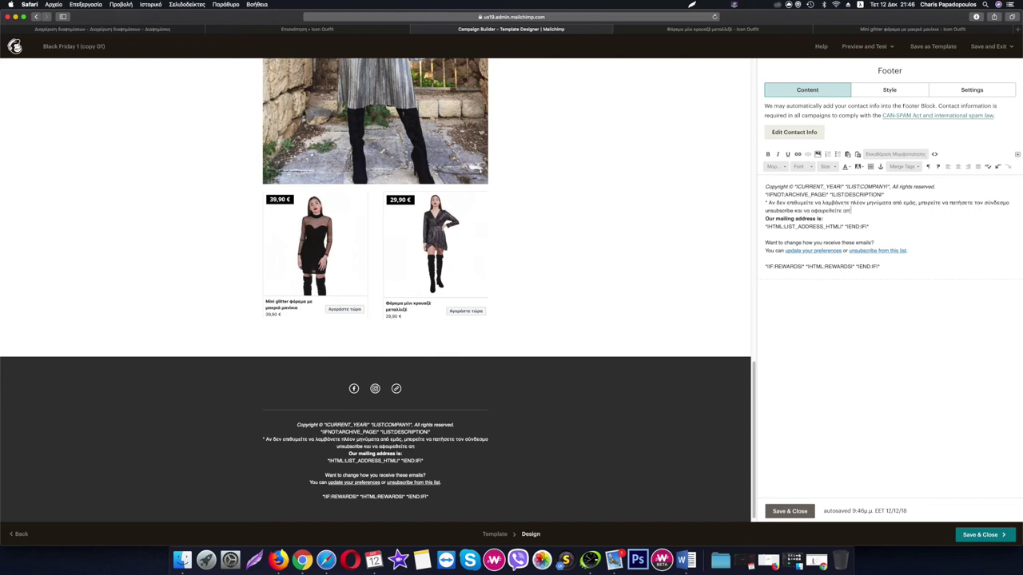
text(ό τις ενημερώσεις.)
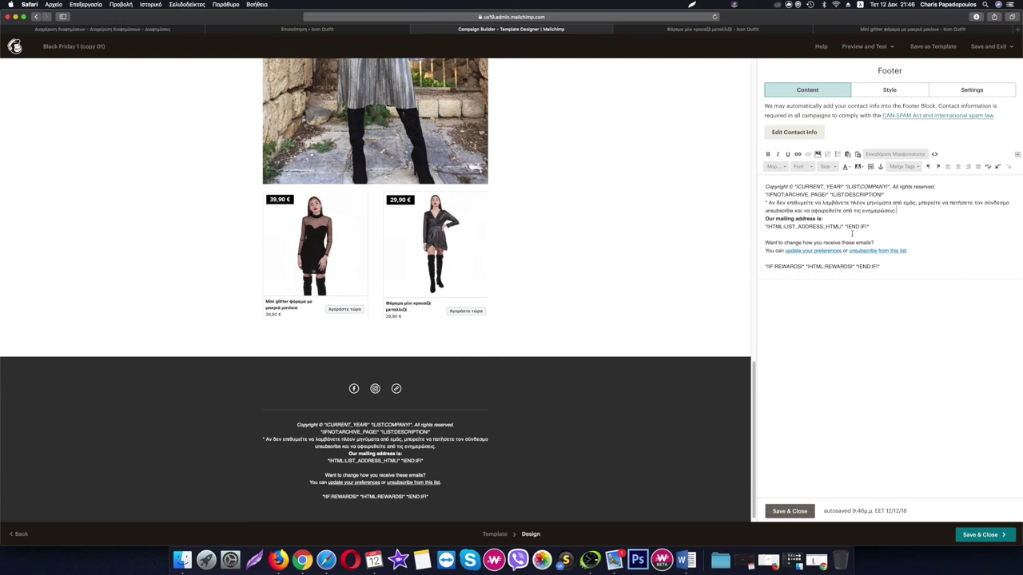
- Separate the unsubscribe note from the surrounding footer text with a blank line above and below, and save the Footer block
key(Return)
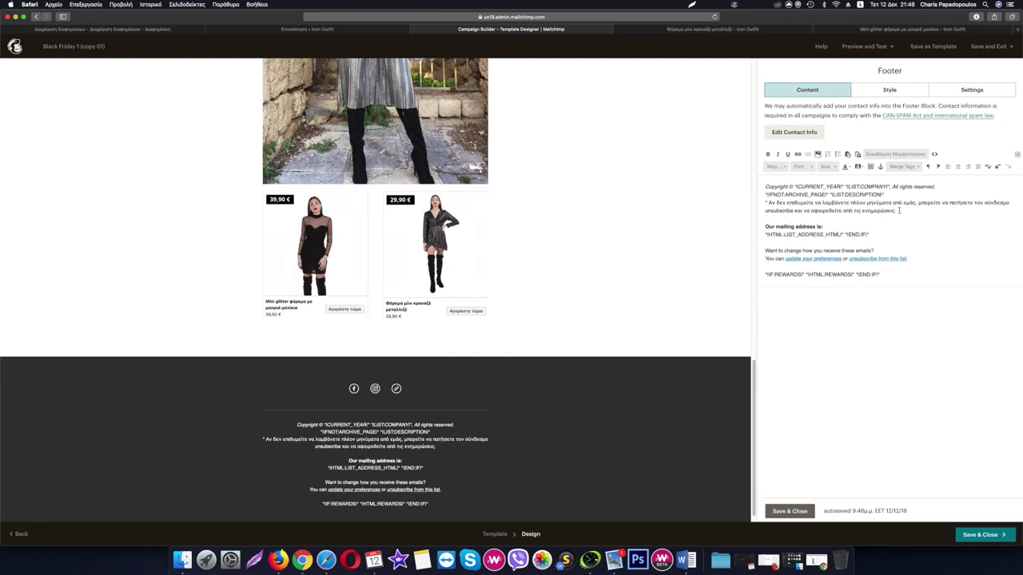
key(Return)
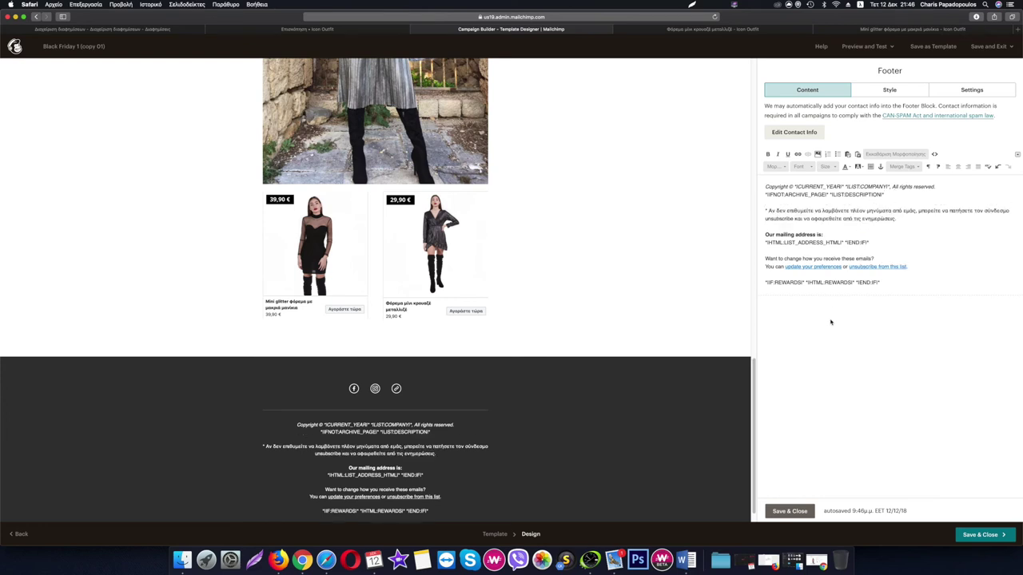
click(793, 510)
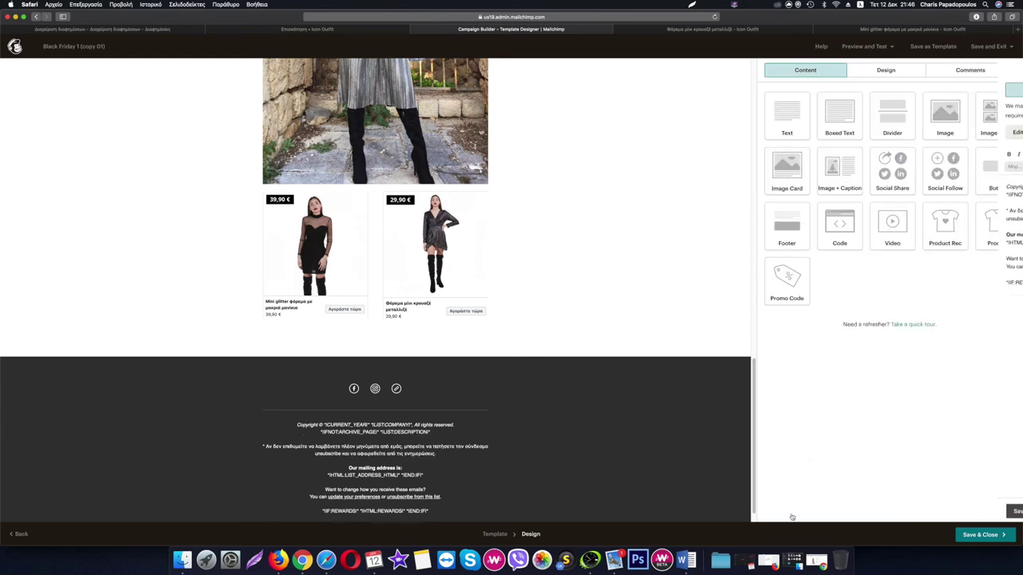
- Review the whole email design, from the header logo and Christmas banner to the featured dresses and the footer
scroll(620, 398, up, 3)
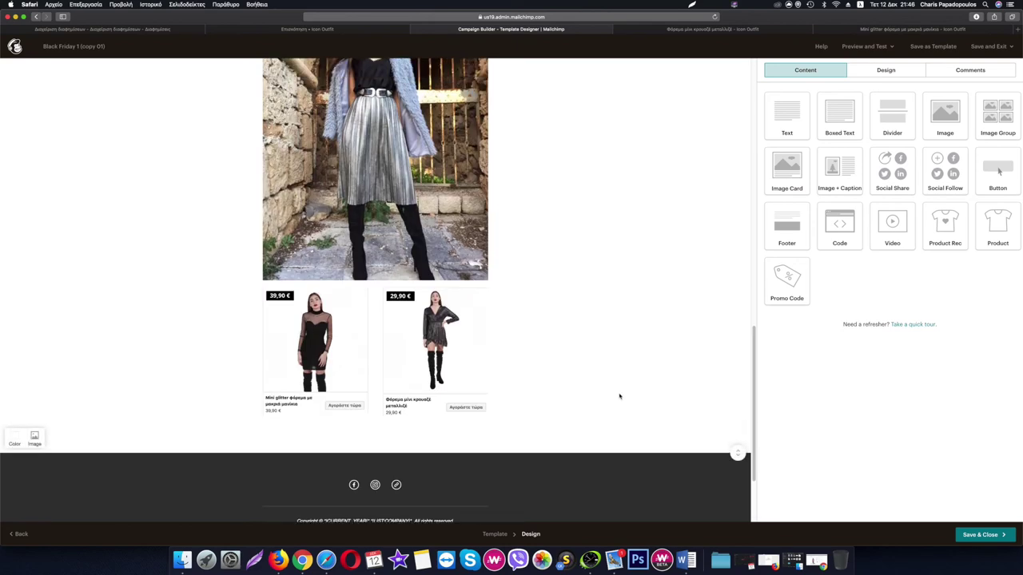
scroll(623, 393, up, 1)
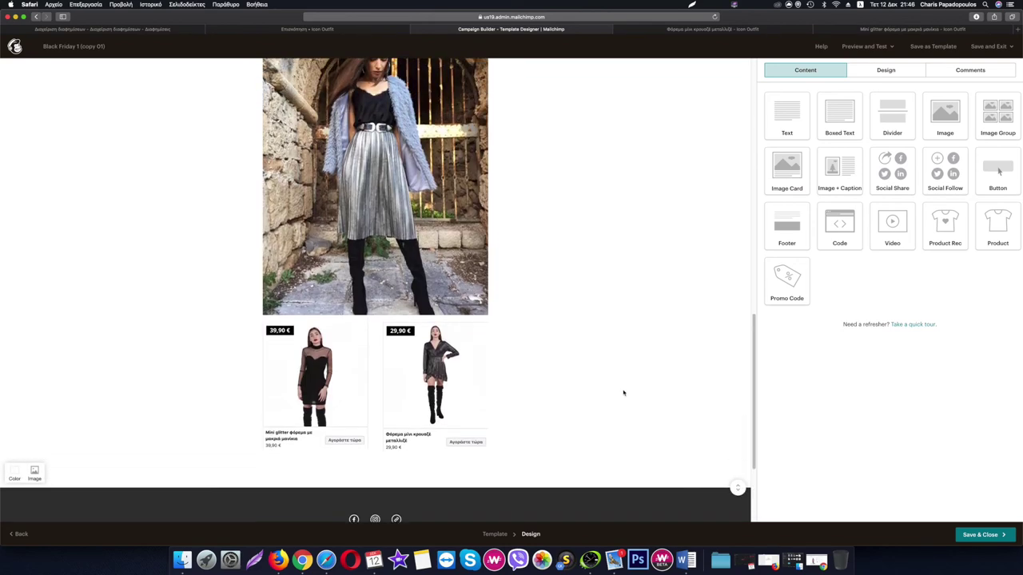
scroll(624, 393, up, 20)
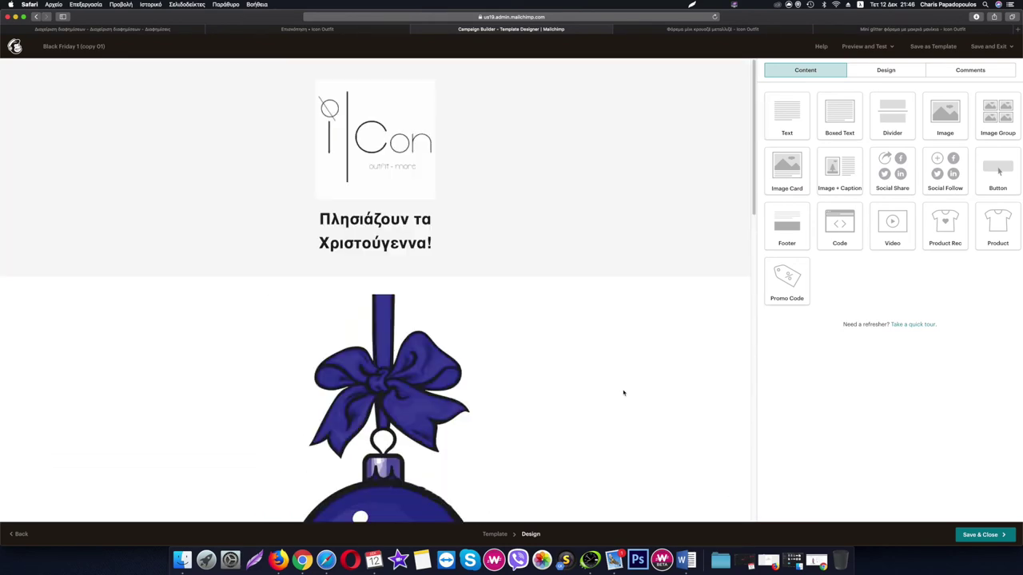
scroll(623, 393, down, 20)
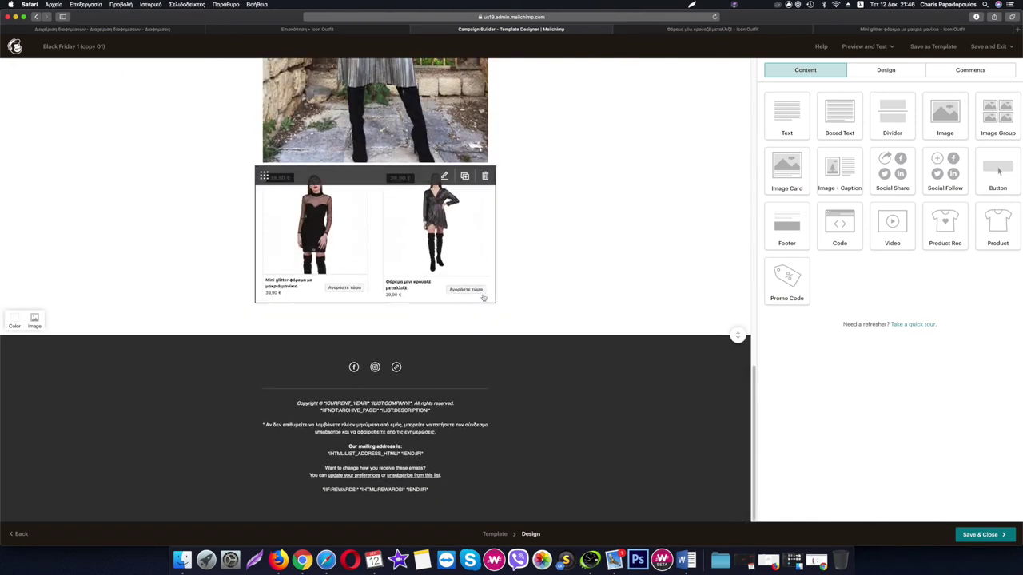
scroll(502, 266, up, 3)
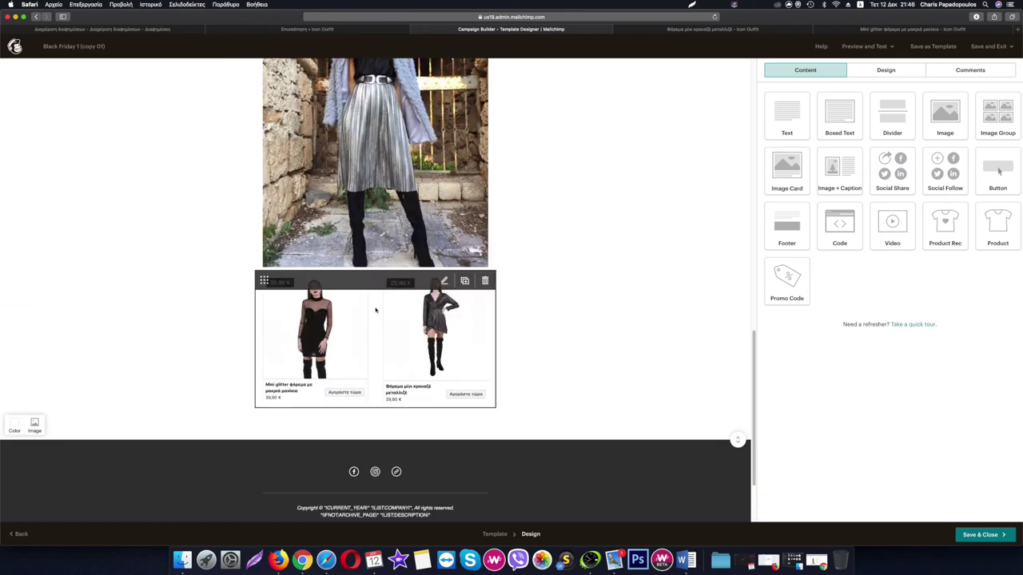
scroll(352, 369, up, 3)
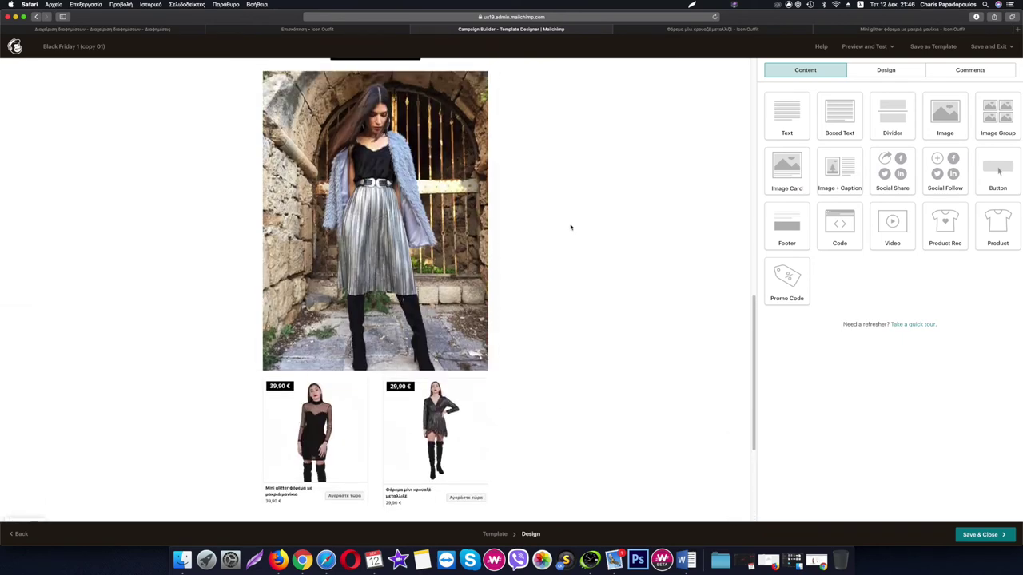
scroll(373, 419, up, 20)
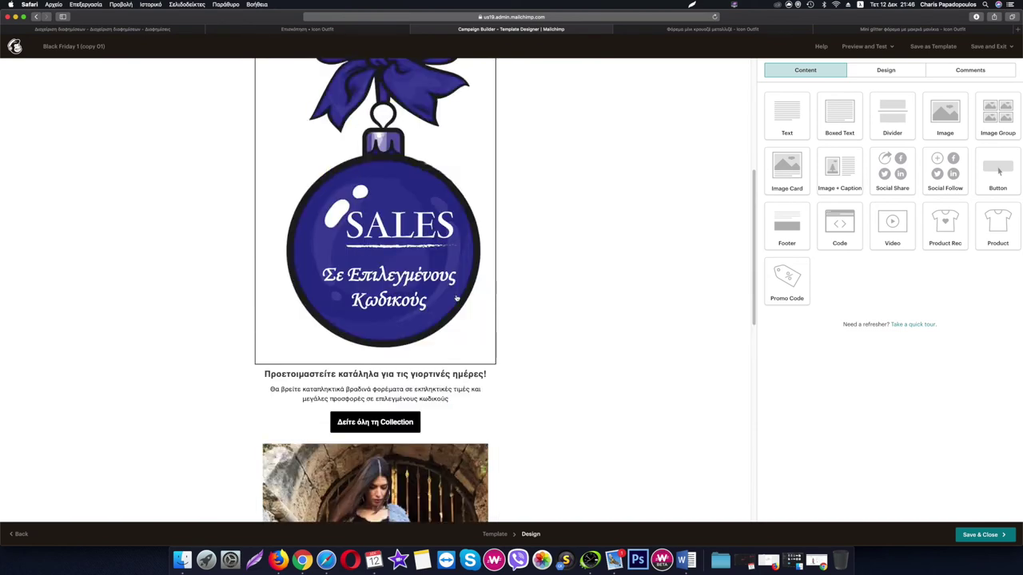
scroll(456, 294, up, 1)
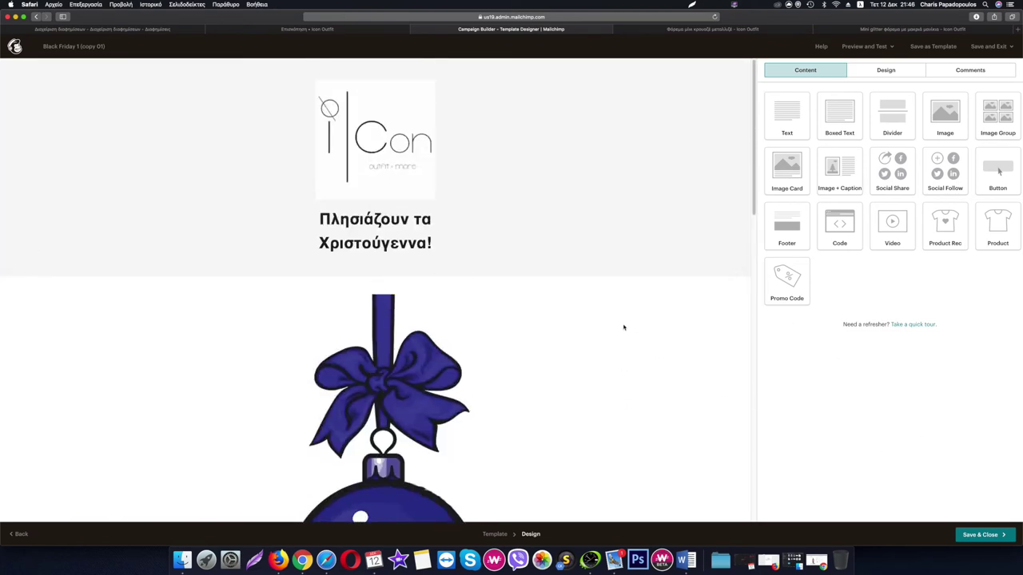
- Save and close the email design, and look through the campaign's overview, sharing options and tracking settings
click(990, 539)
click(984, 535)
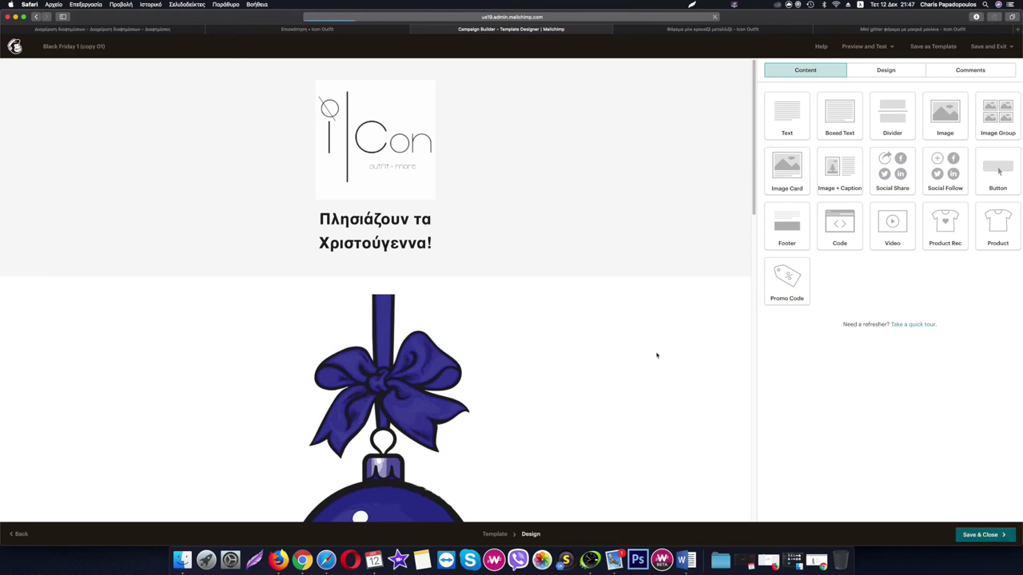
scroll(566, 269, down, 3)
scroll(577, 273, down, 4)
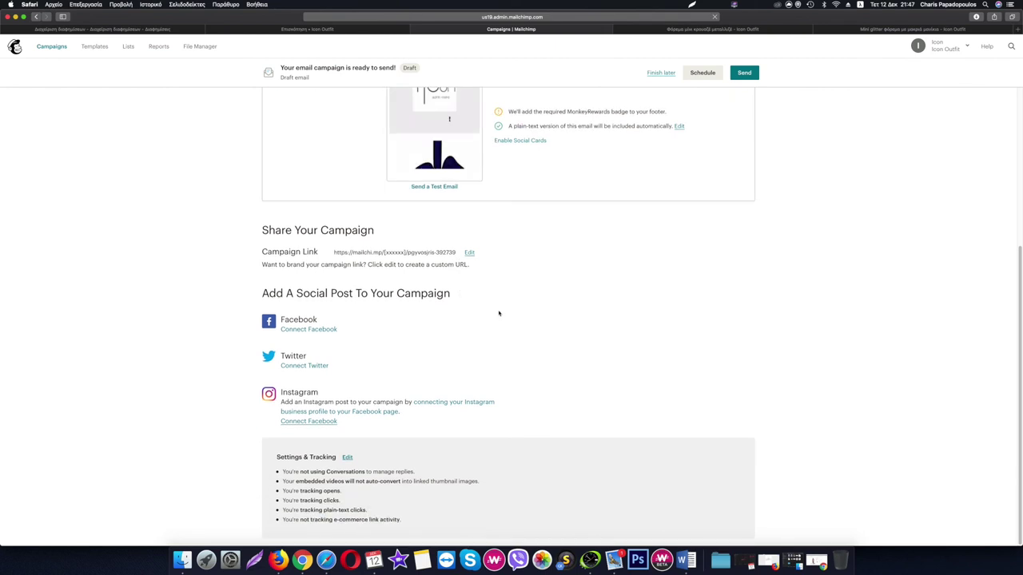
scroll(596, 316, up, 5)
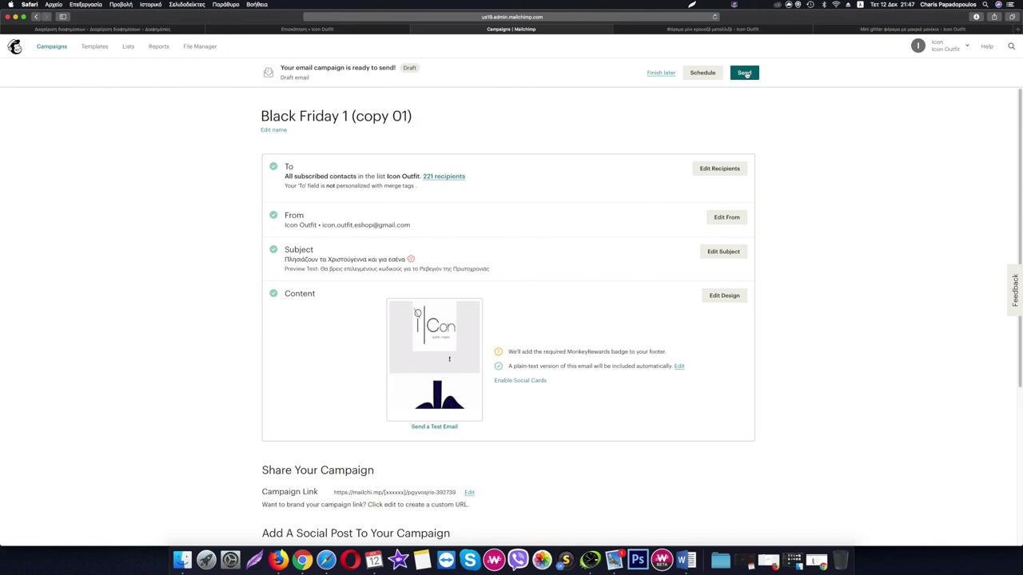
- Rename the campaign as "Icon Outfit 12-12-2018" and save the new name
click(272, 131)
click(361, 117)
key(super+a)
key(BackSpace)
text(Ιψον)
key(BackSpace)
key(BackSpace)
key(BackSpace)
key(BackSpace)
key(ctrl+space)
text(Icon Ou)
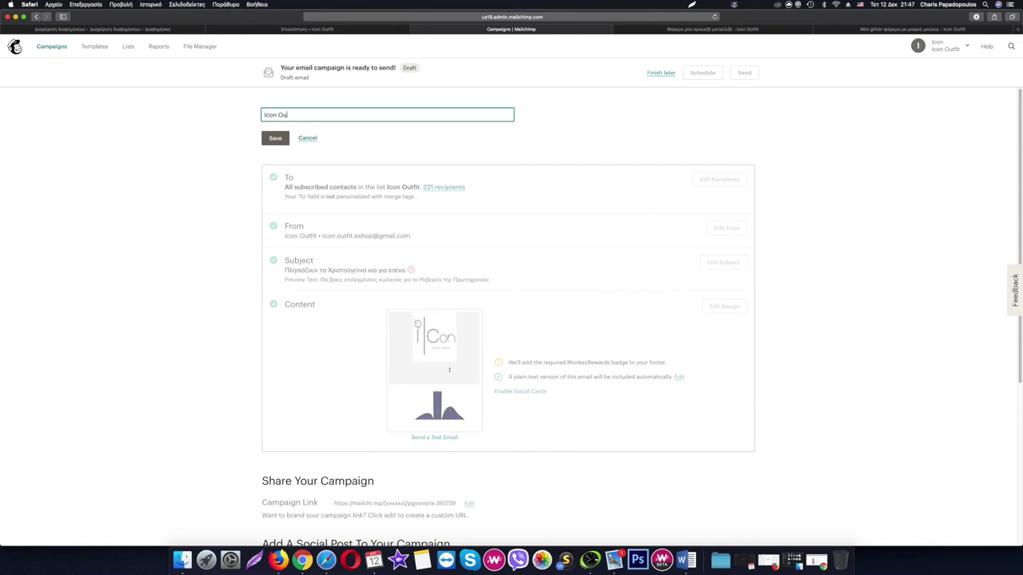
text(tfit 12)
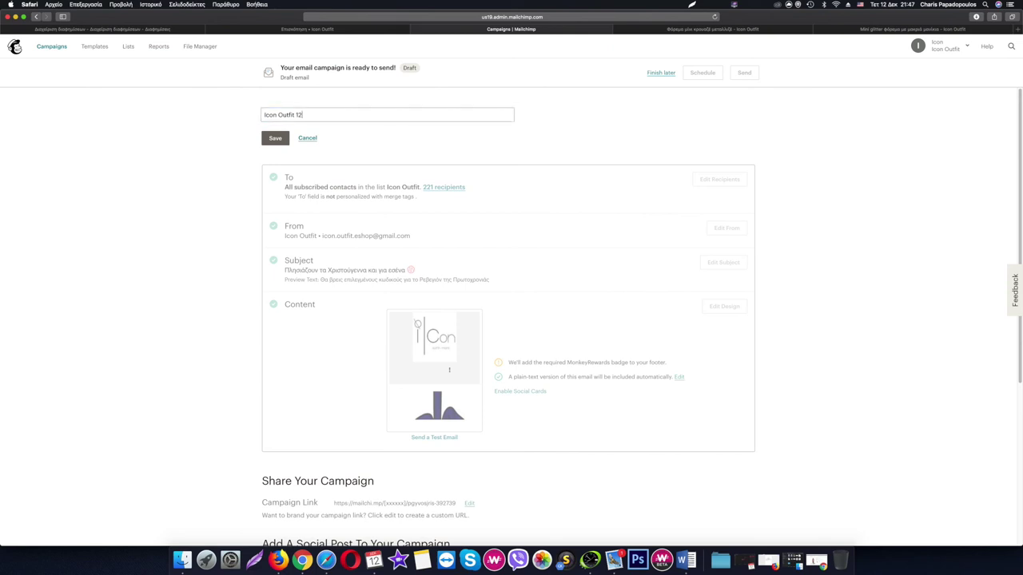
text(-12)
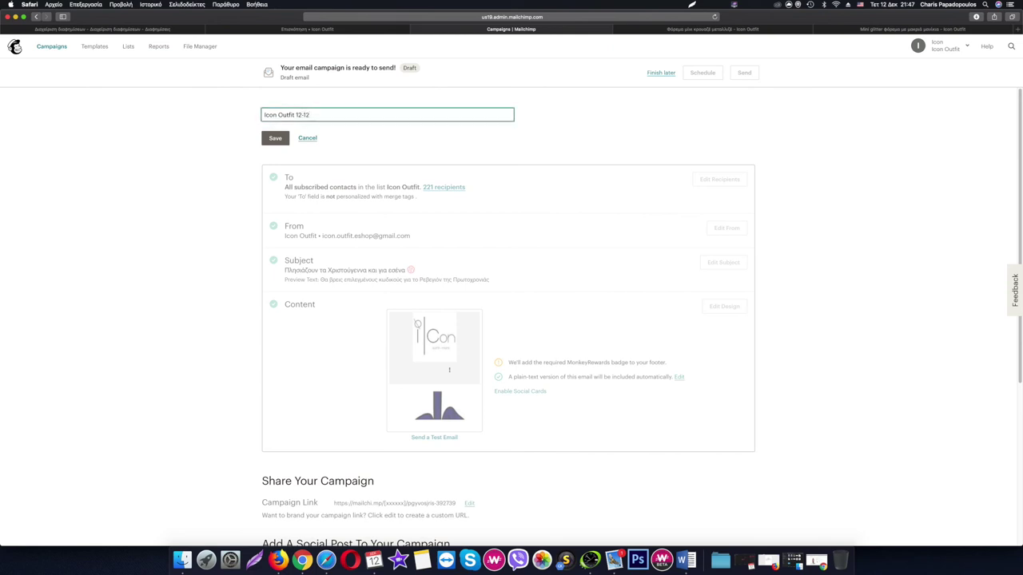
text(-2018)
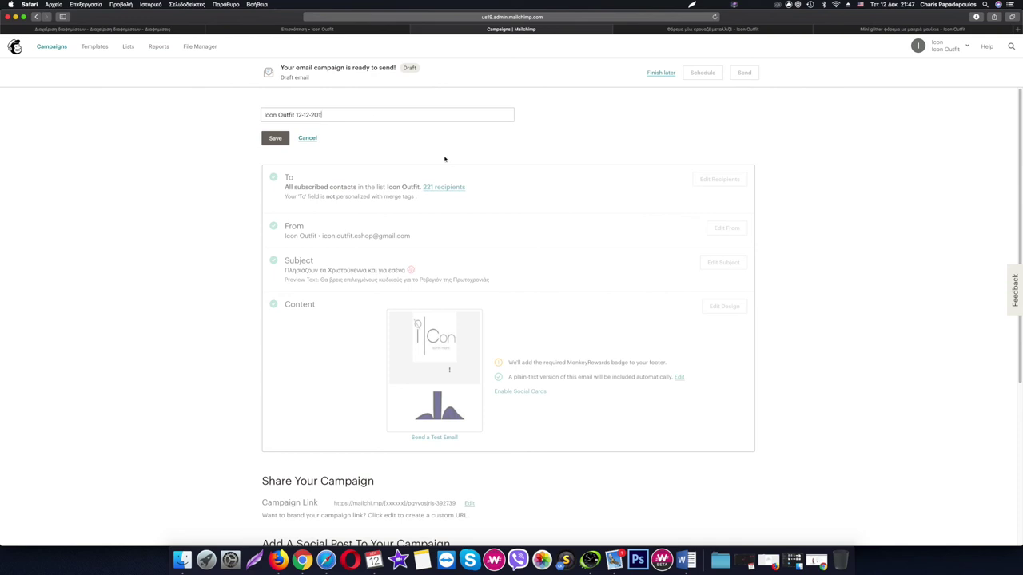
click(275, 138)
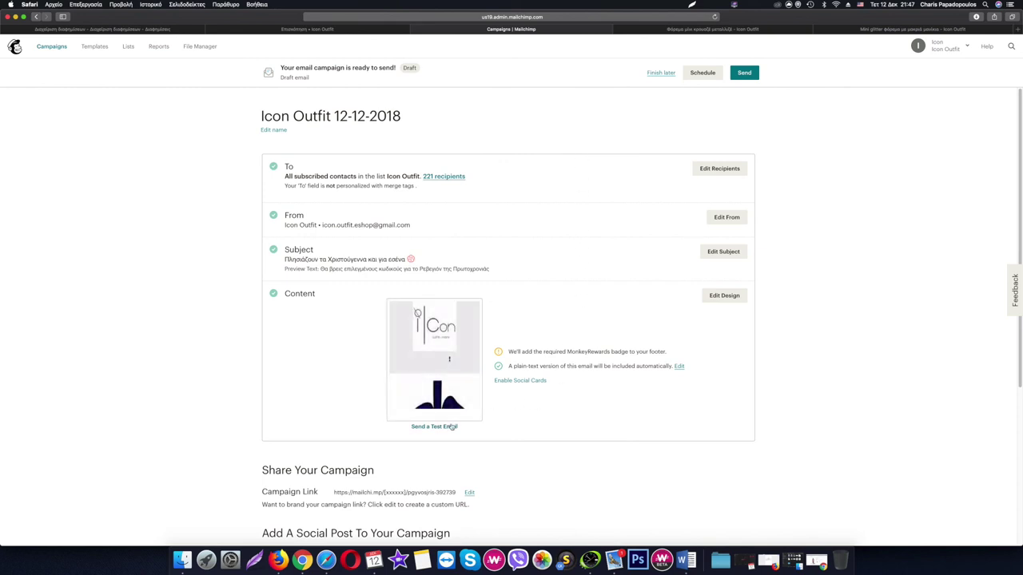
- Start sending the campaign to the Icon Outfit list
click(744, 73)
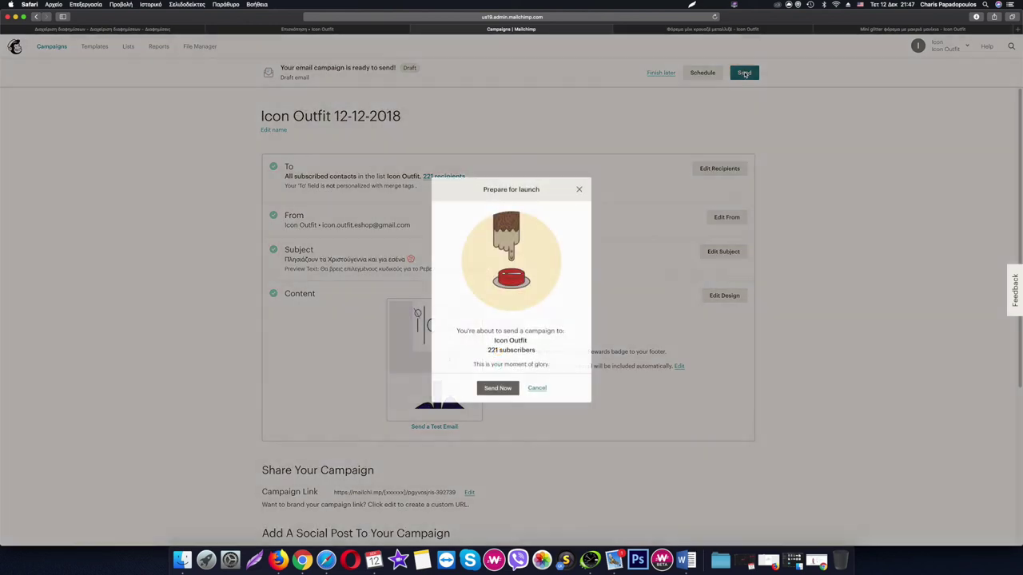